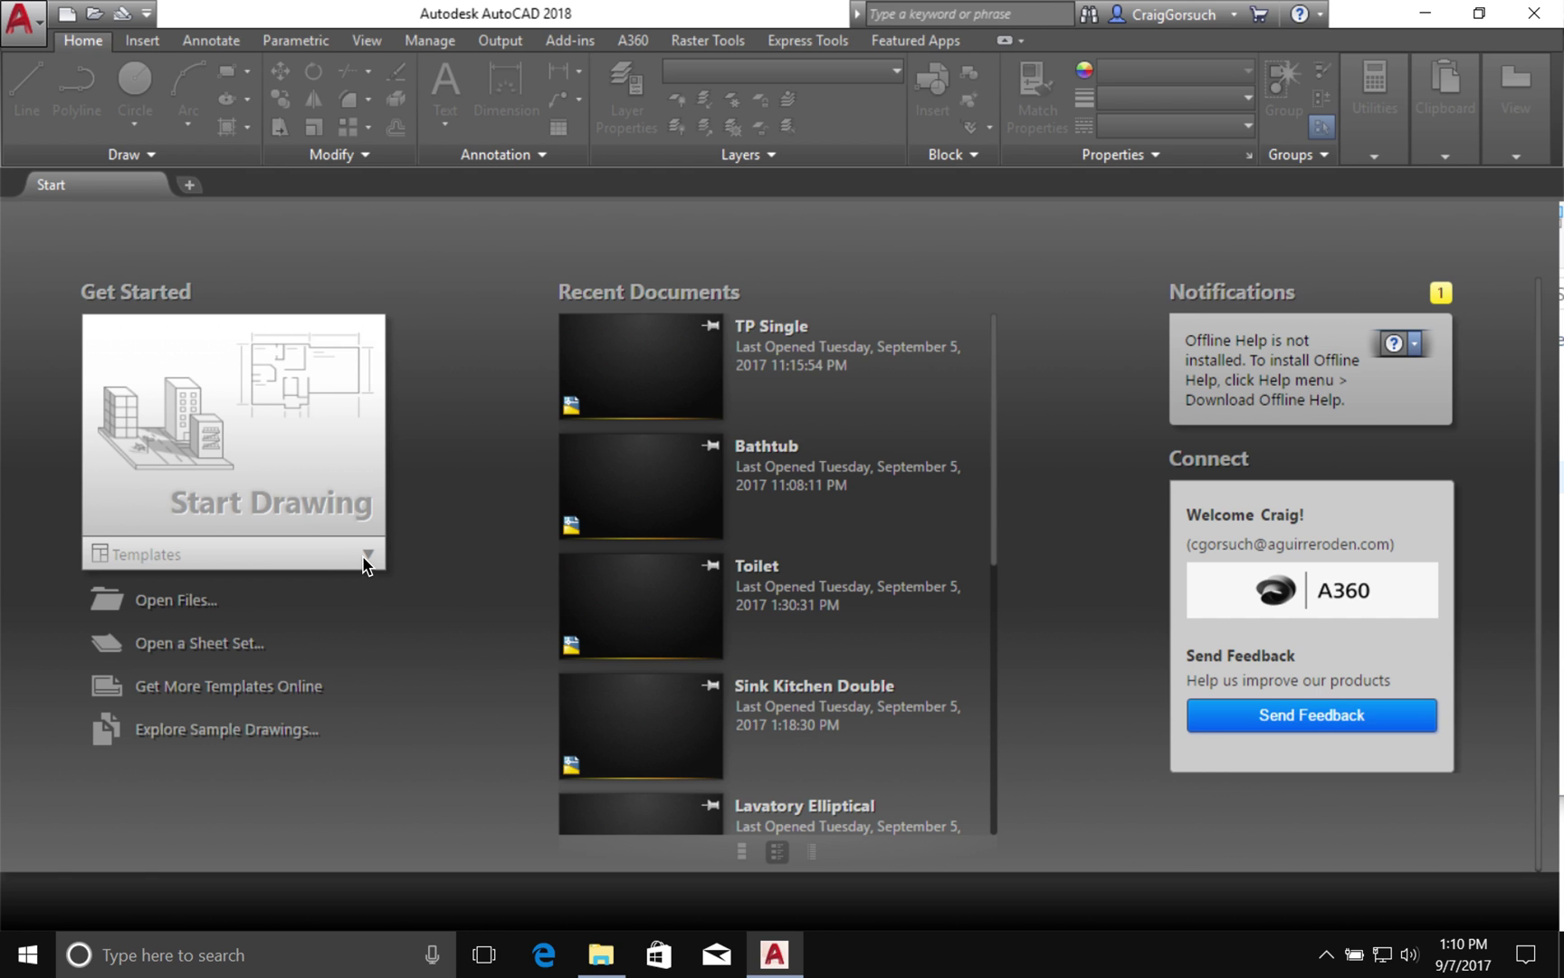
- Start a new drawing from a template on the start page
{"action": "mouse_move", "coordinate": [1, 1]}
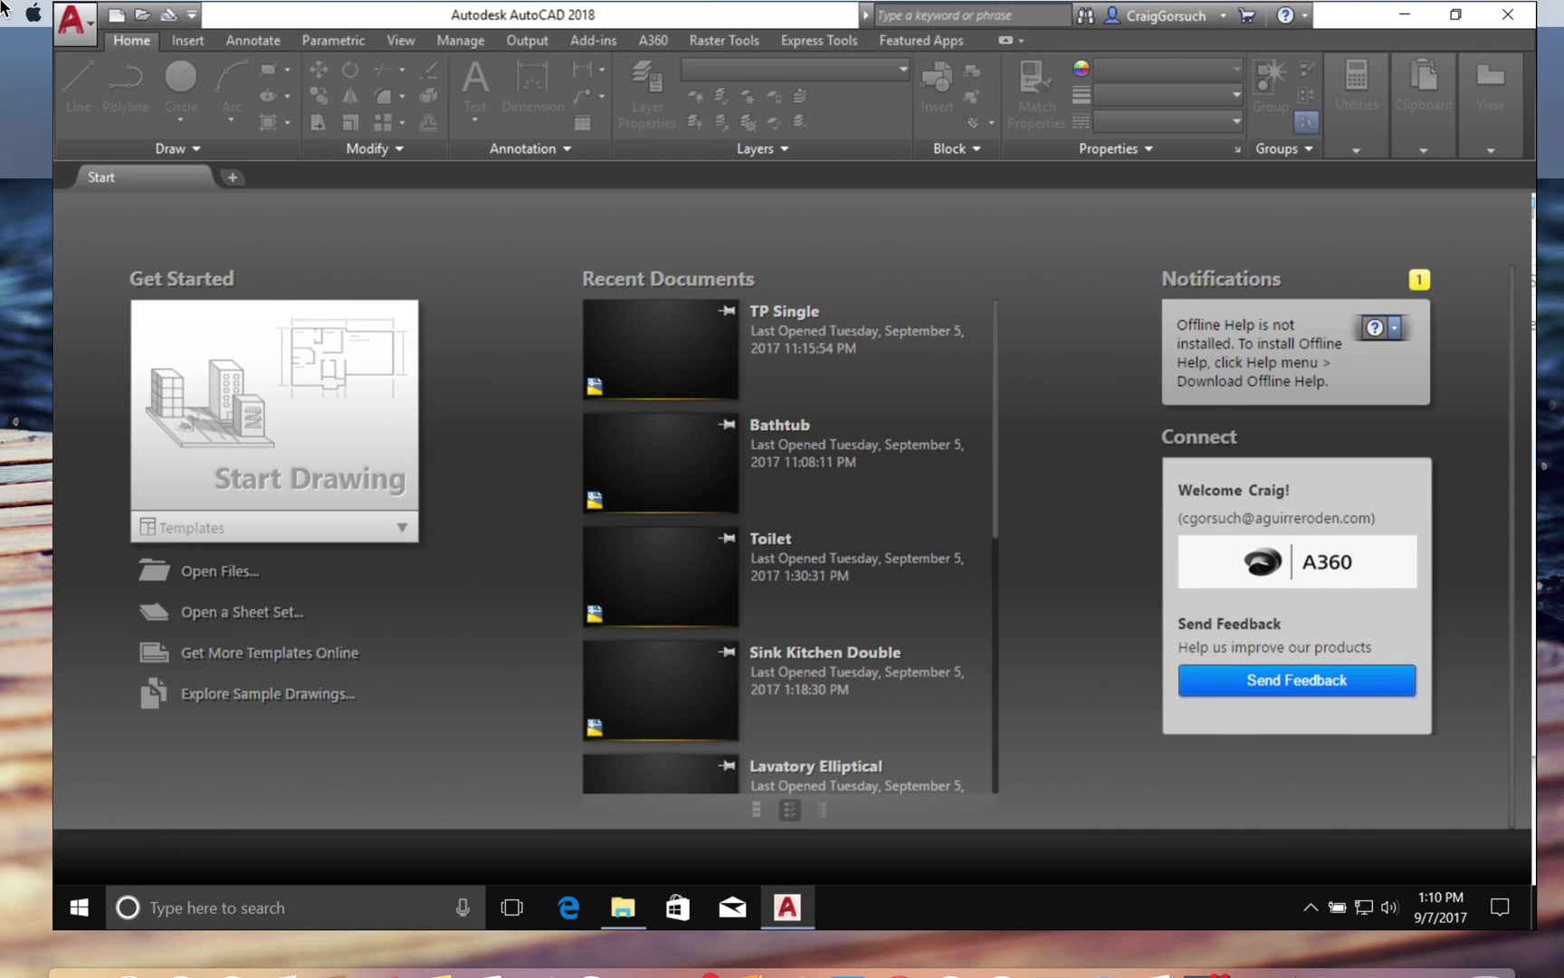
{"action": "left_click", "coordinate": [1004, 69]}
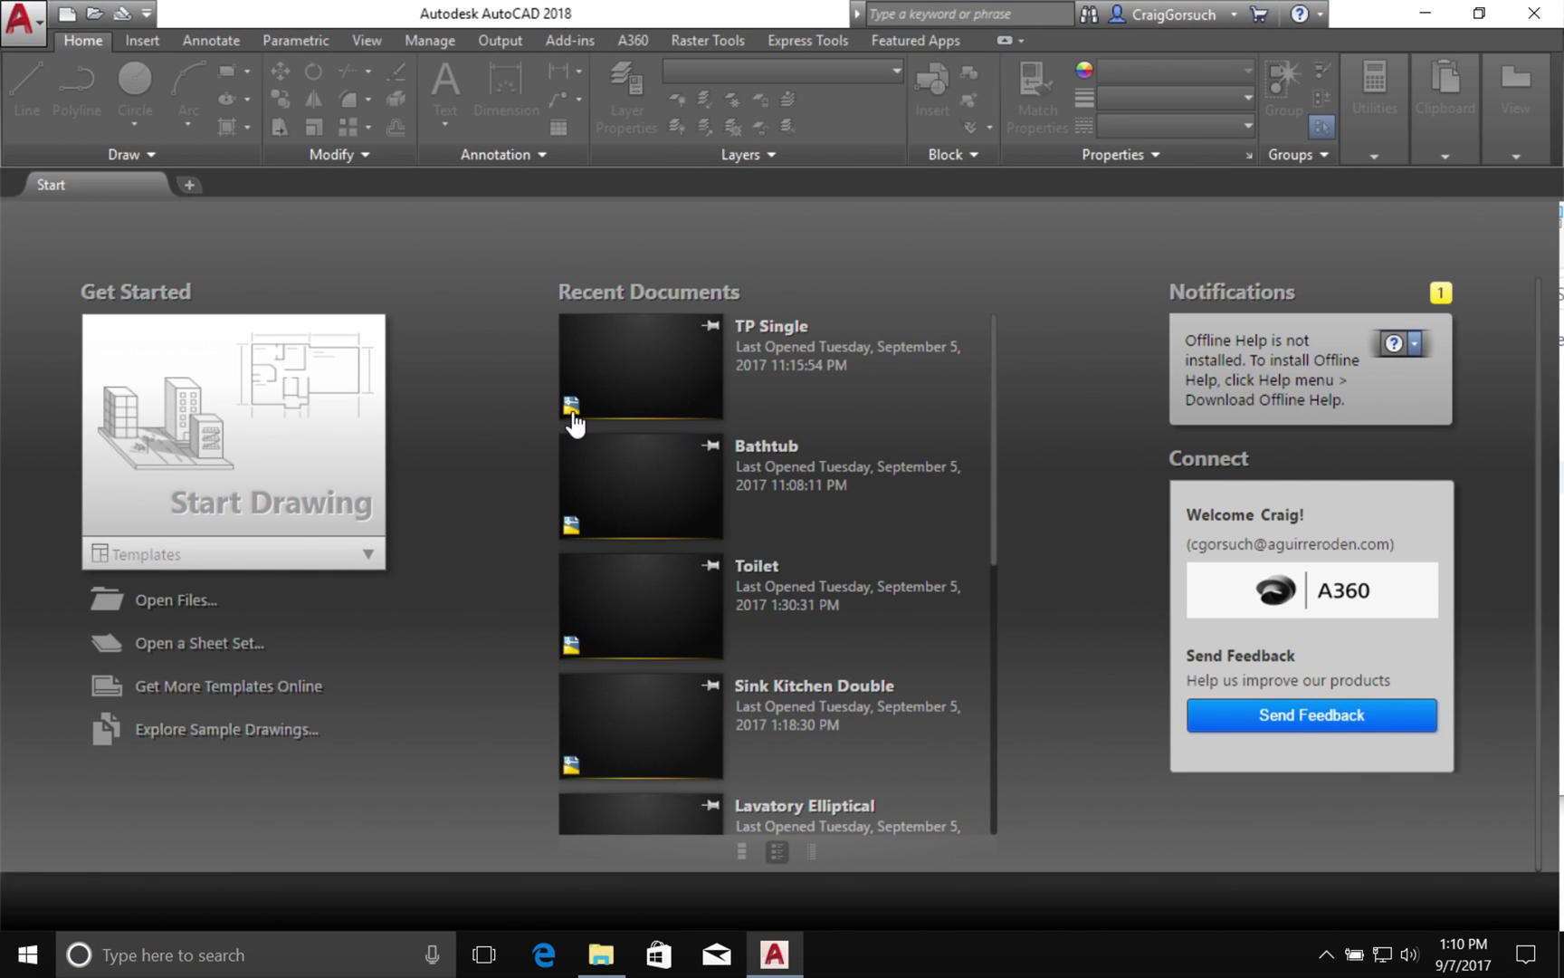
{"action": "left_click", "coordinate": [307, 563]}
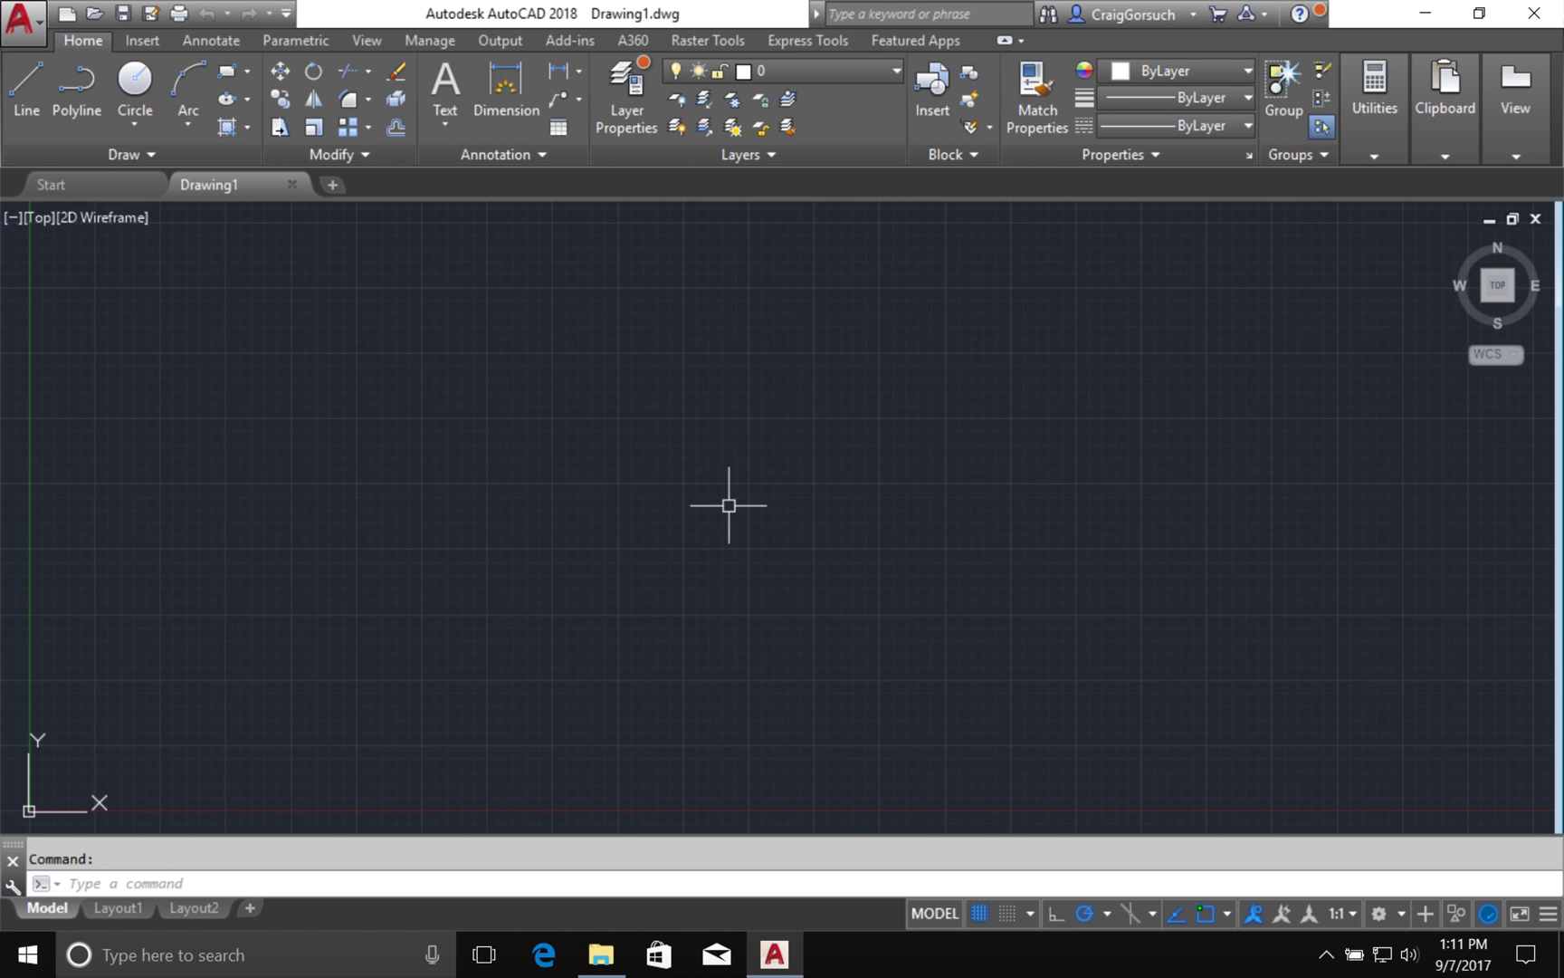
- Configure the drawing units to Architectural lengths with 0'-0 1/32" precision and decimal-degree angles with 0.00 precision
{"action": "type", "text": "un"}
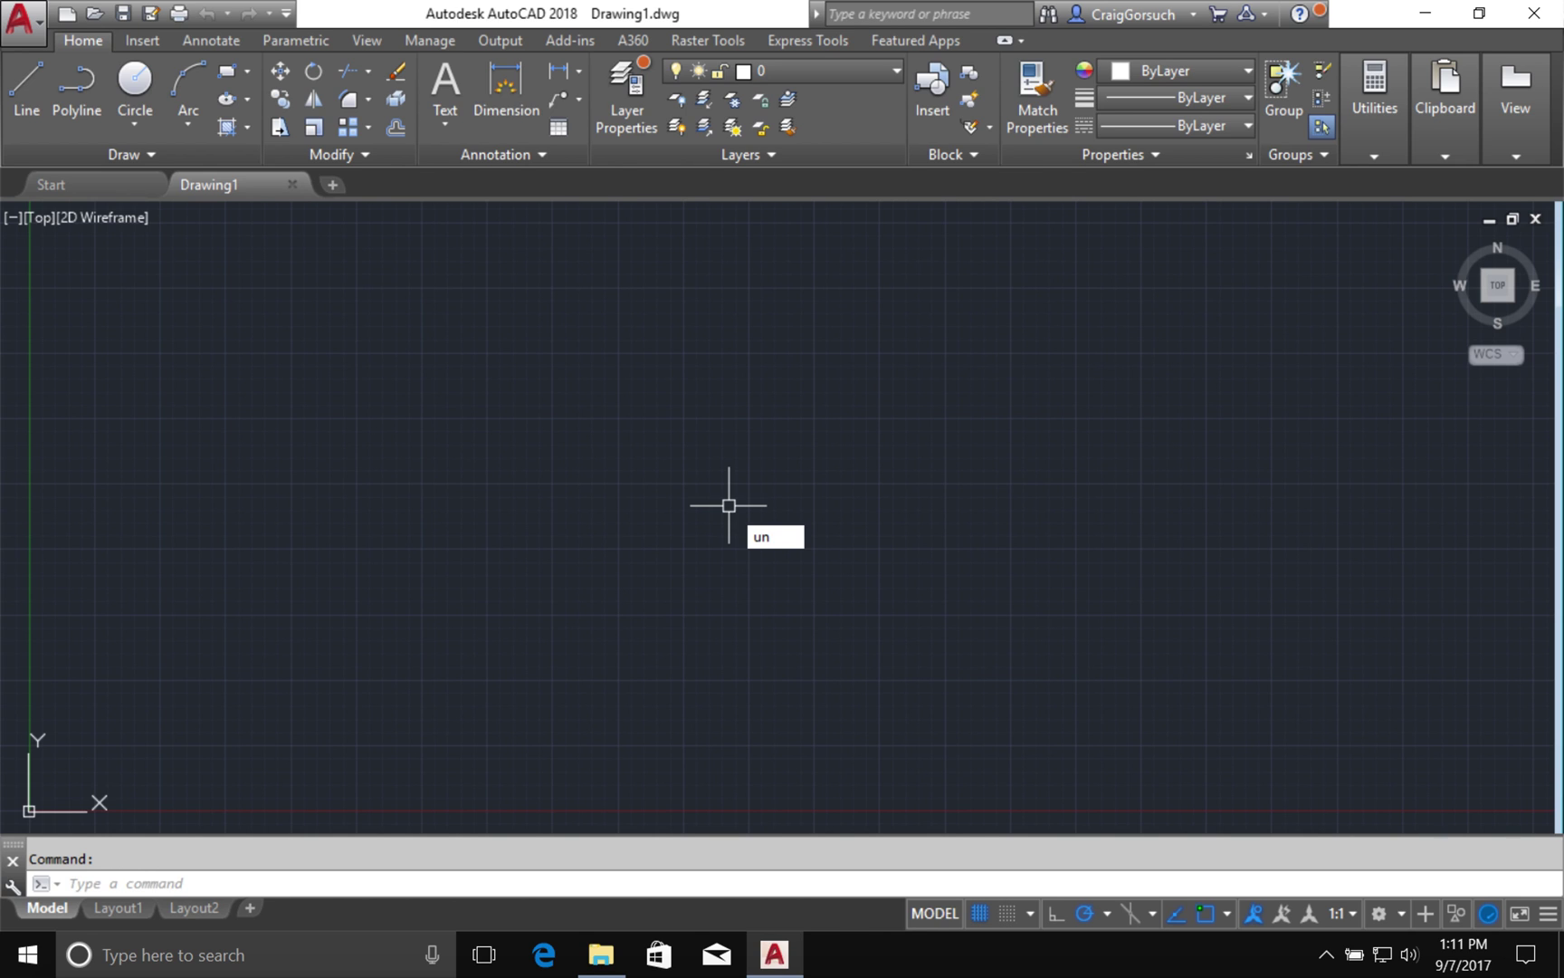
{"action": "key", "text": "Return"}
{"action": "left_click", "coordinate": [637, 294]}
{"action": "left_click", "coordinate": [631, 292]}
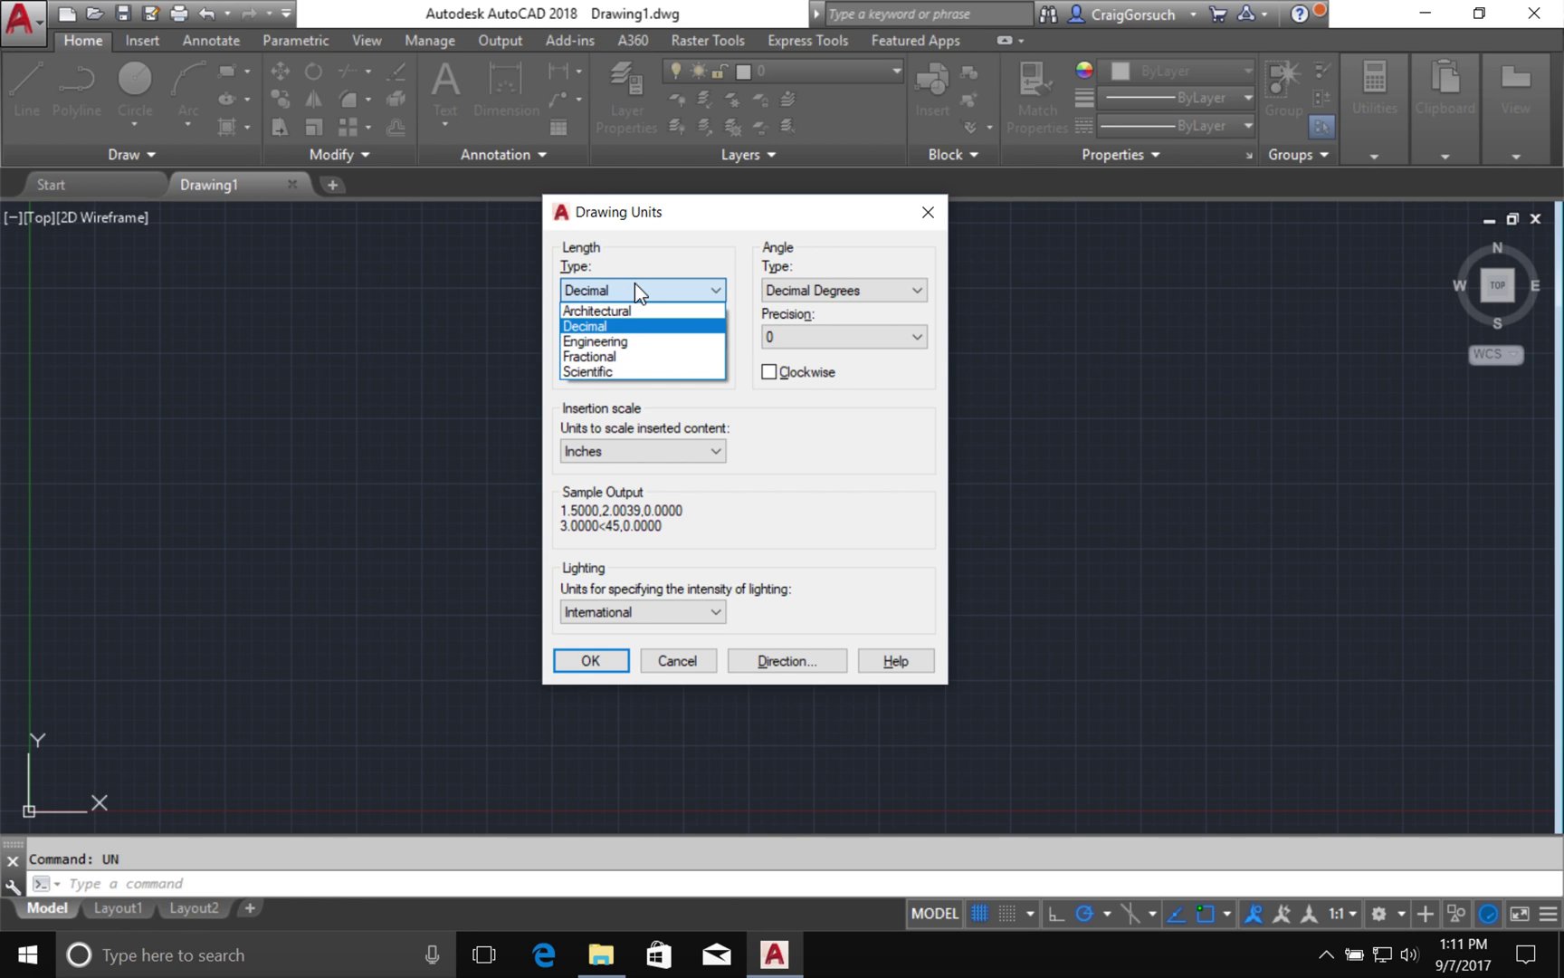
{"action": "left_click", "coordinate": [616, 311]}
{"action": "left_click", "coordinate": [650, 337]}
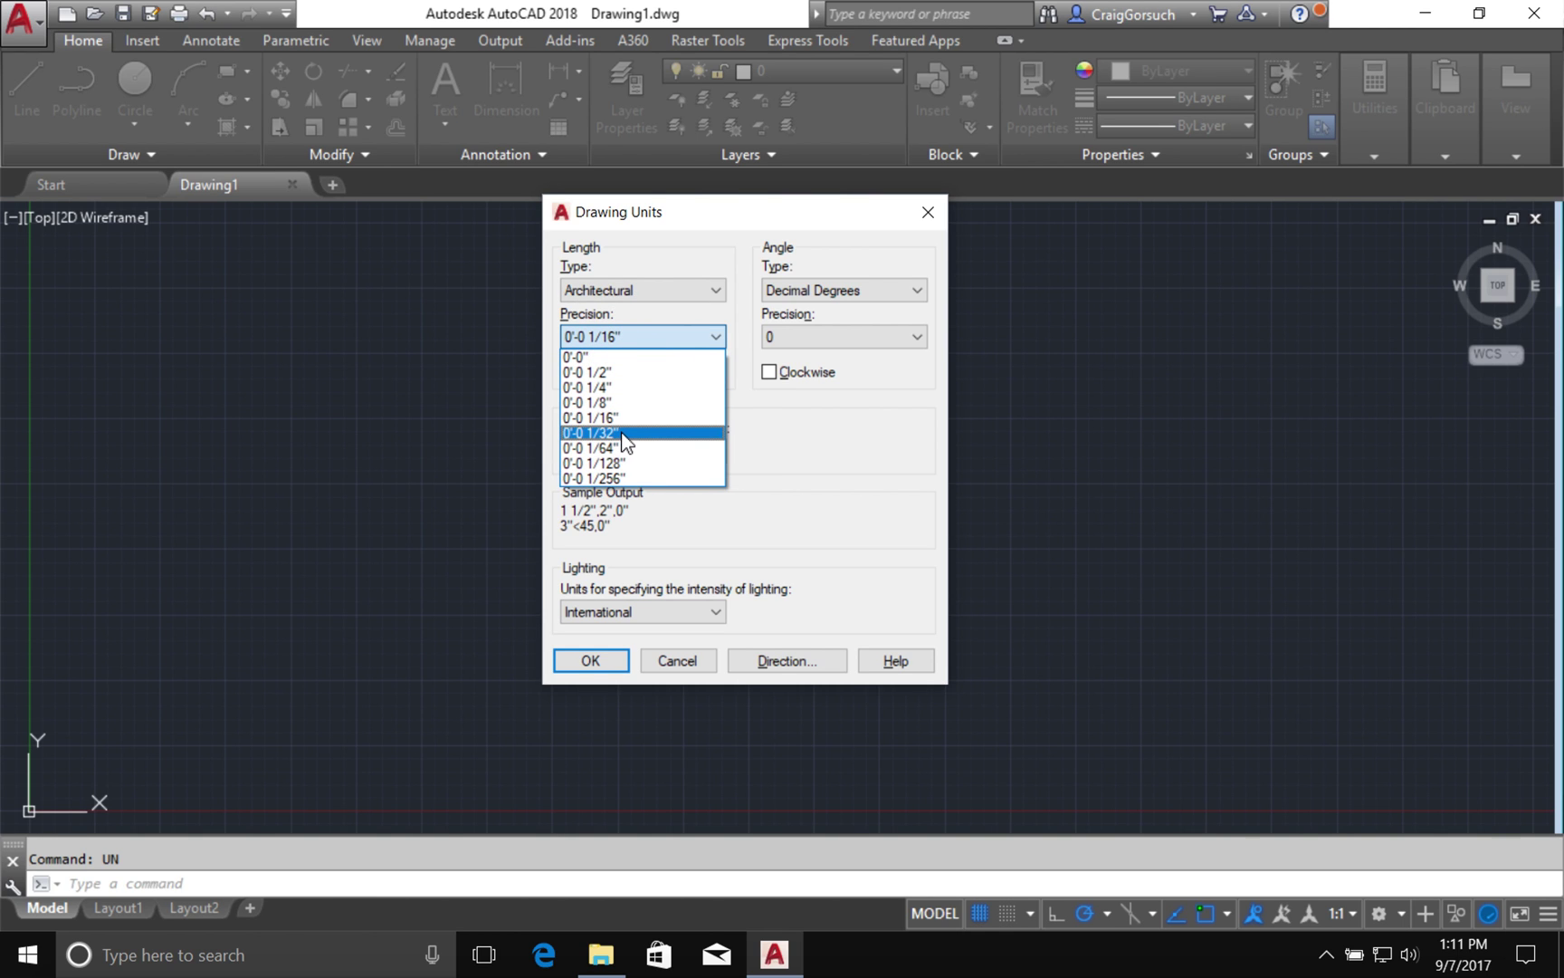
{"action": "left_click", "coordinate": [619, 433]}
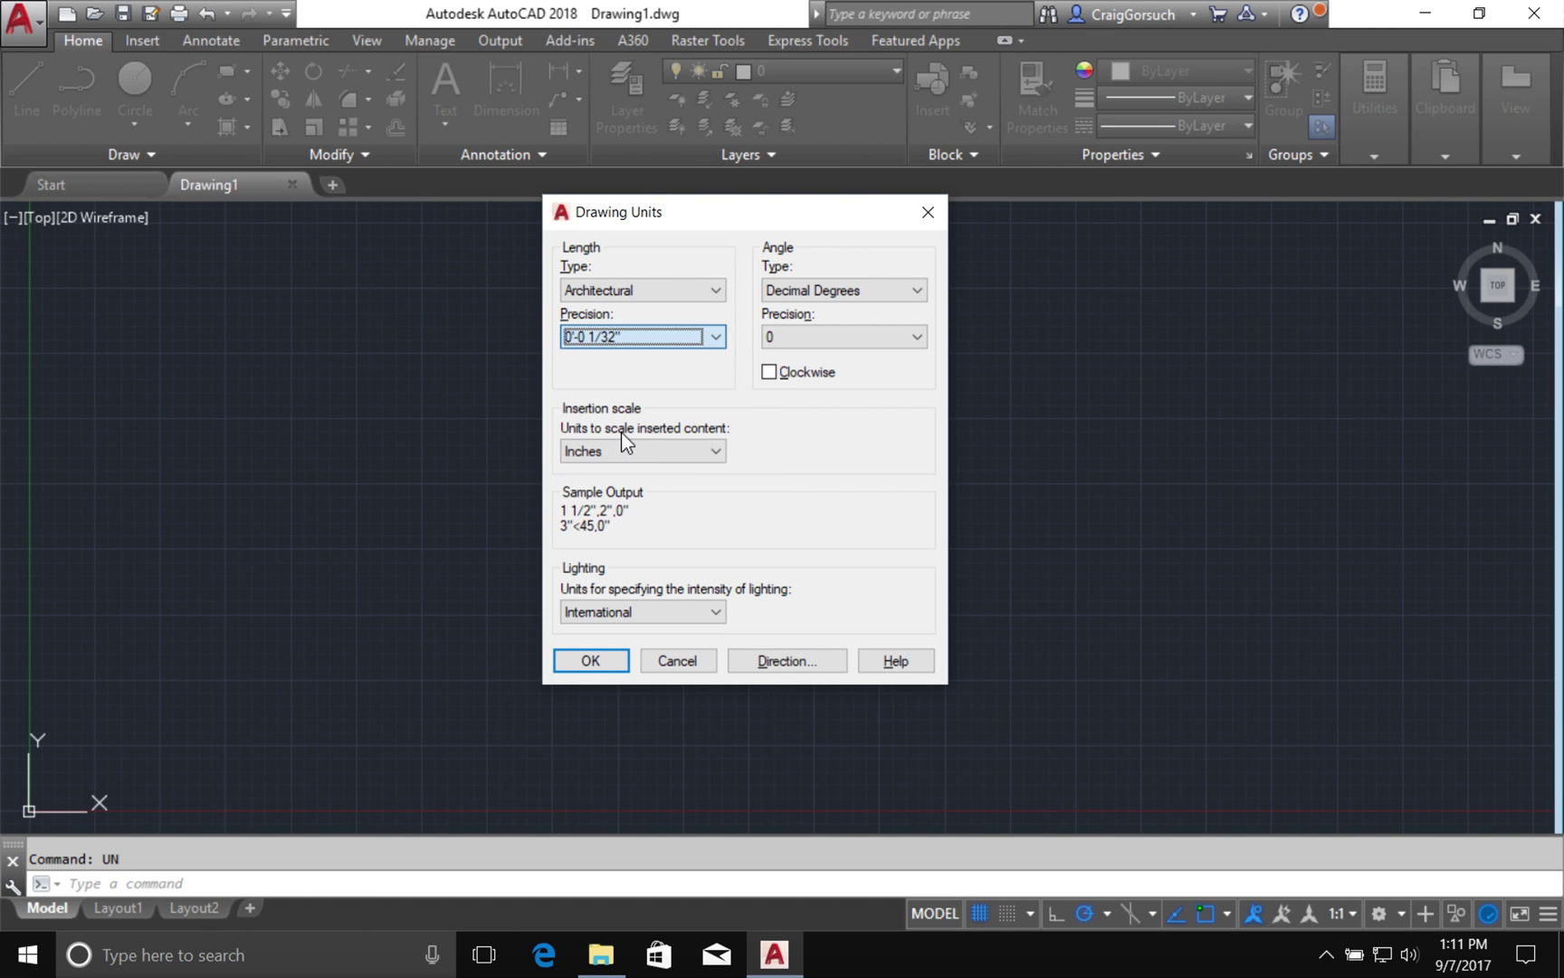
{"action": "left_click", "coordinate": [798, 330]}
{"action": "left_click", "coordinate": [799, 381]}
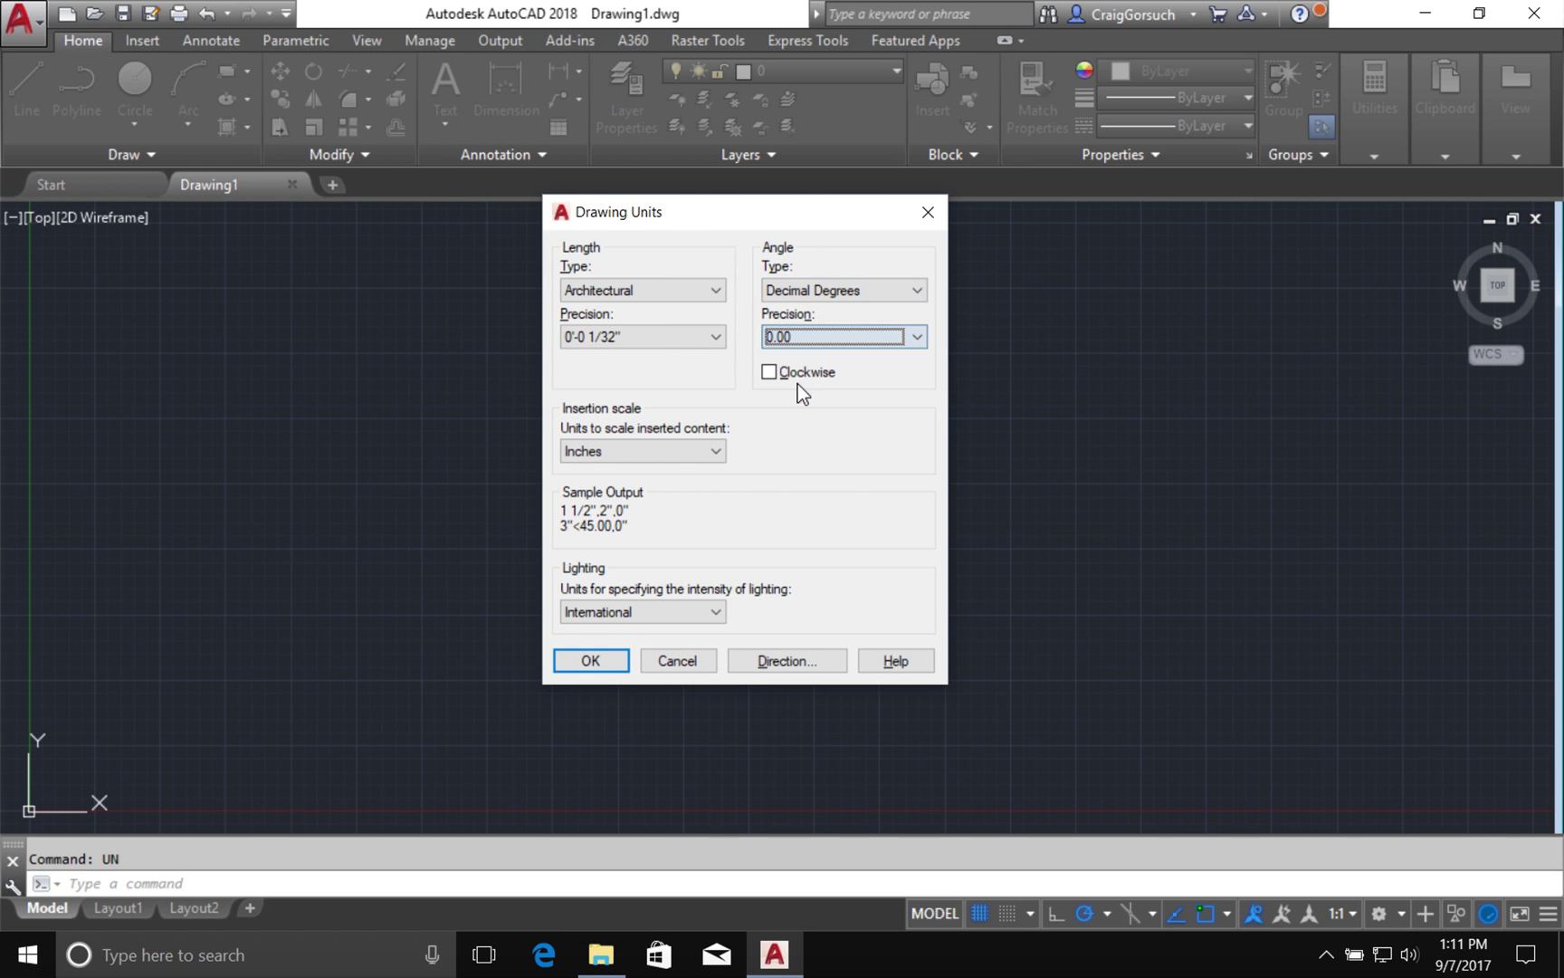
{"action": "left_click", "coordinate": [591, 661]}
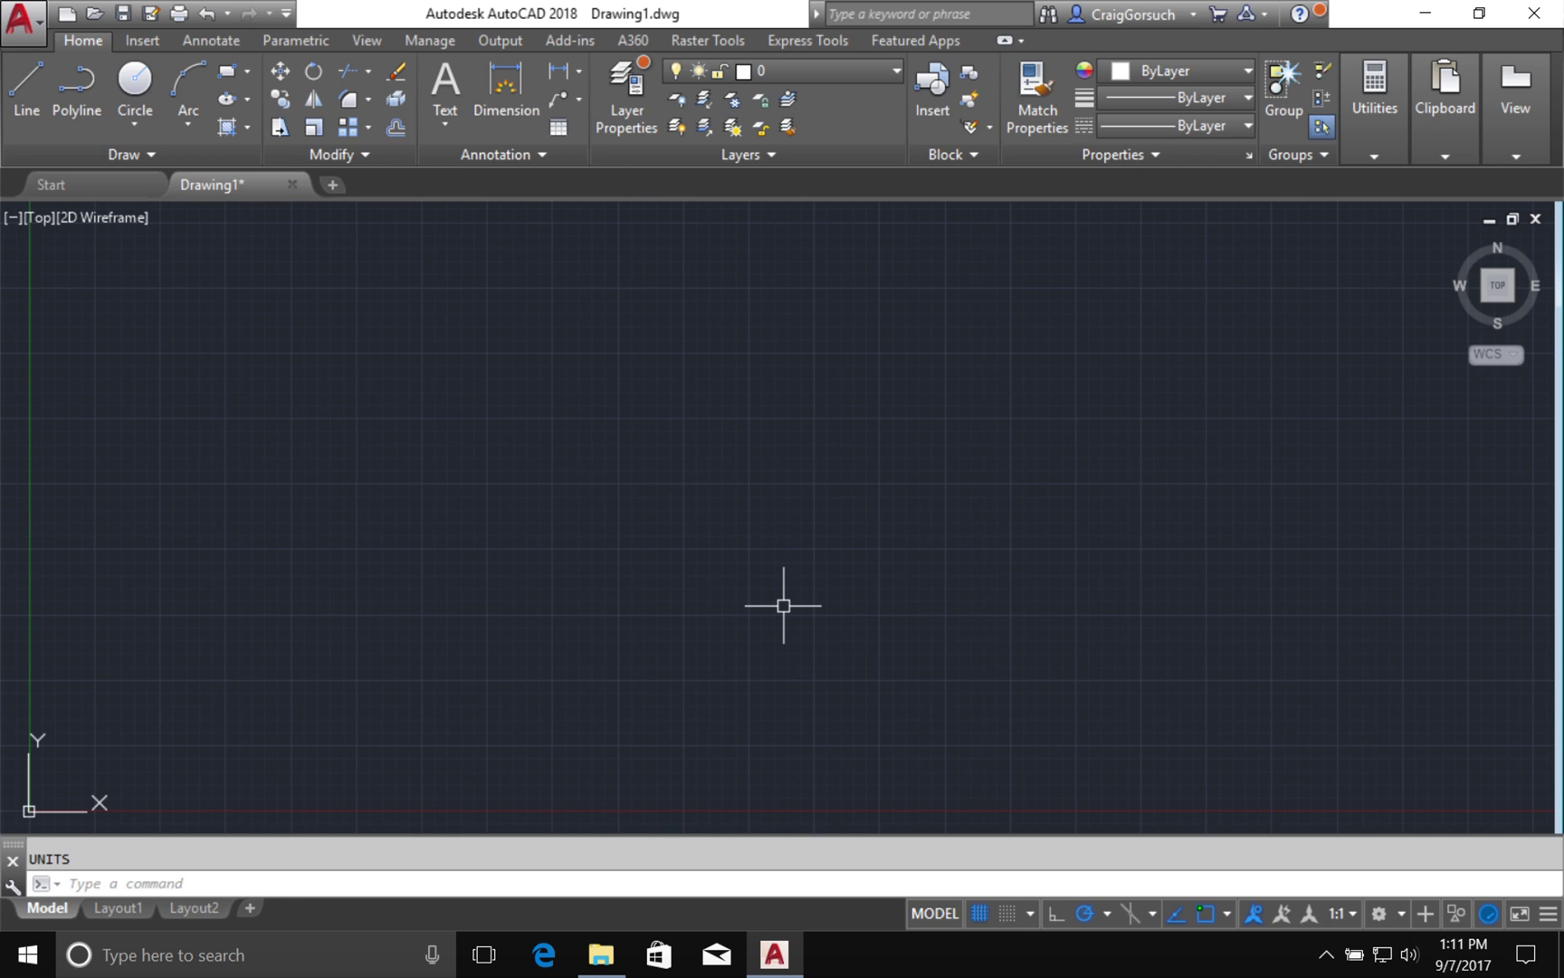
- Change the Standard text style's font to txt.shx and save the modified style
{"action": "type", "text": "ST"}
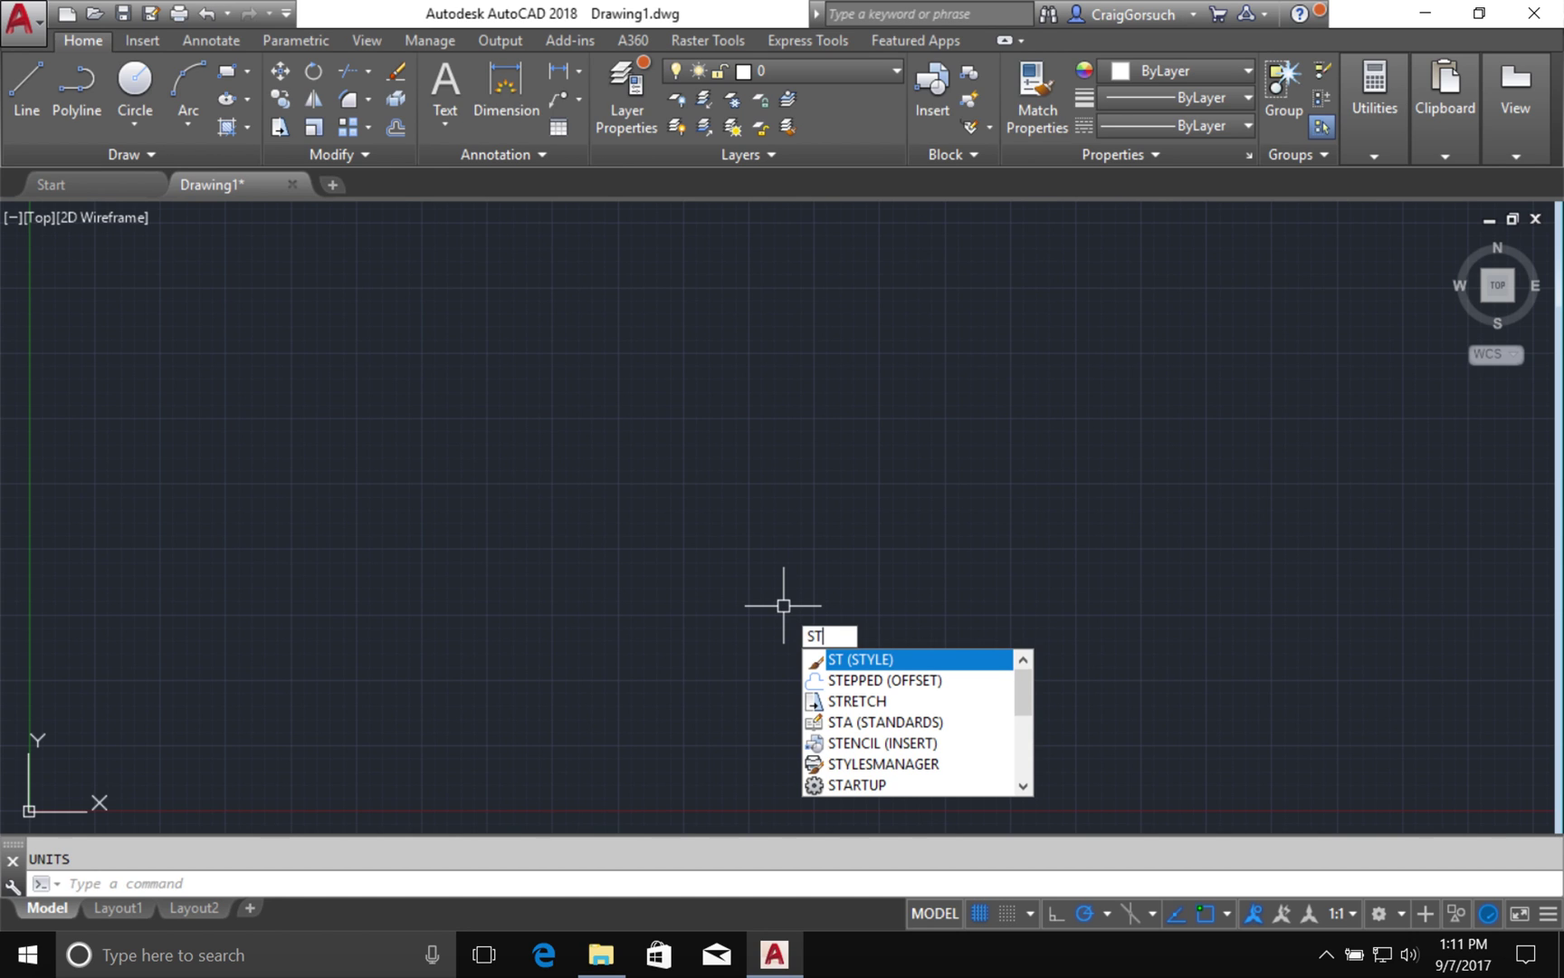
{"action": "key", "text": "Return"}
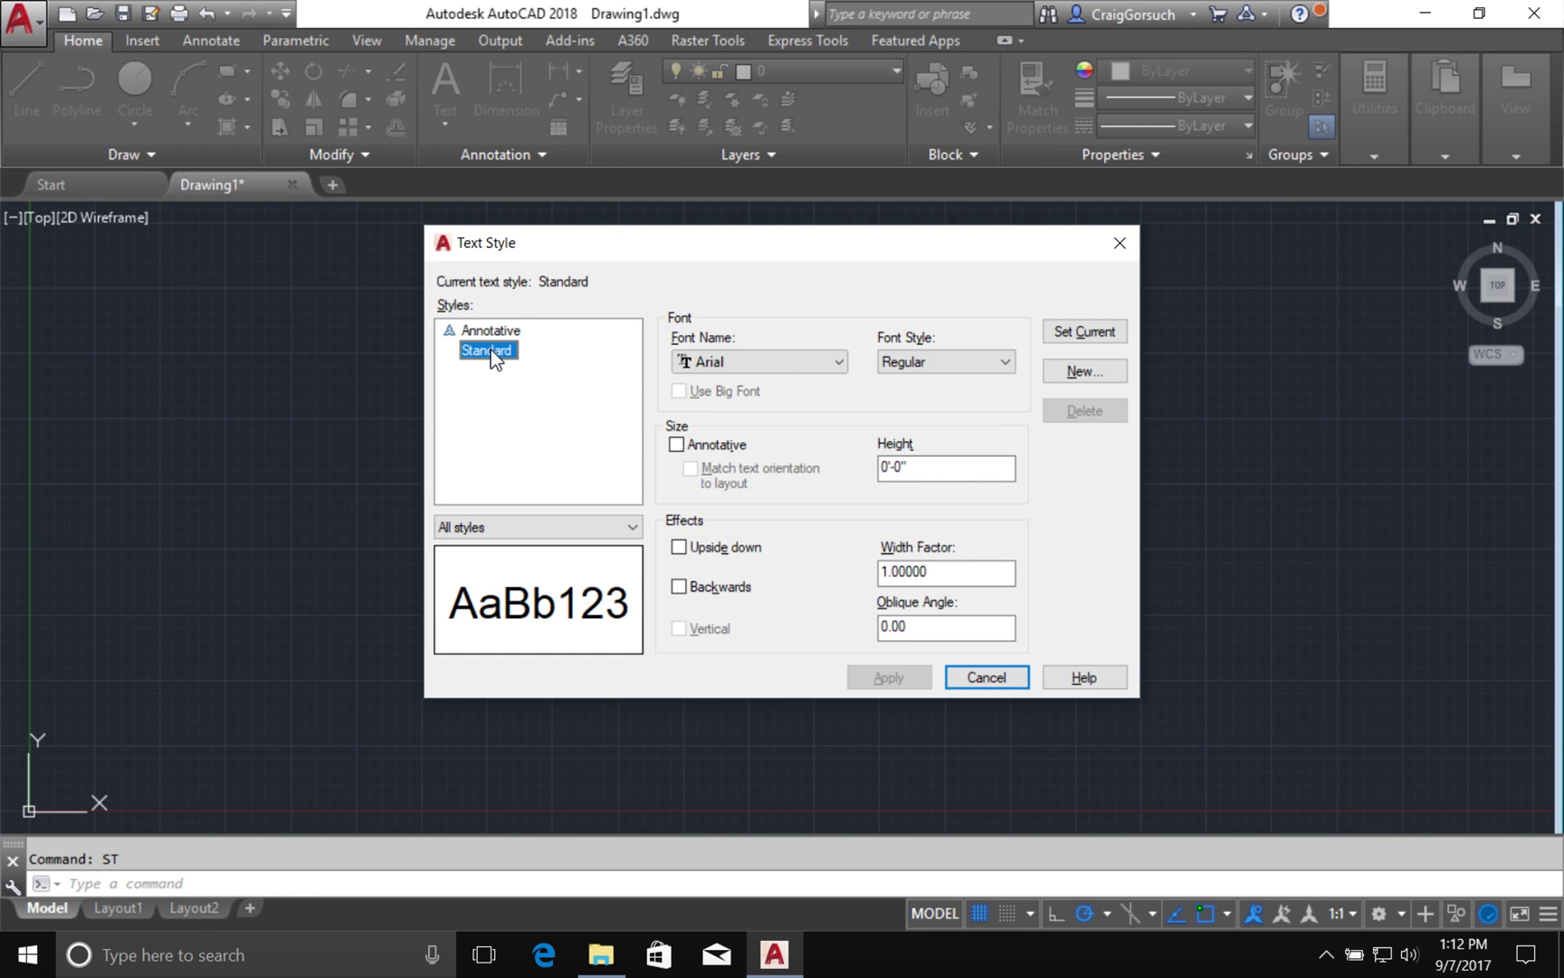
{"action": "left_click", "coordinate": [781, 359]}
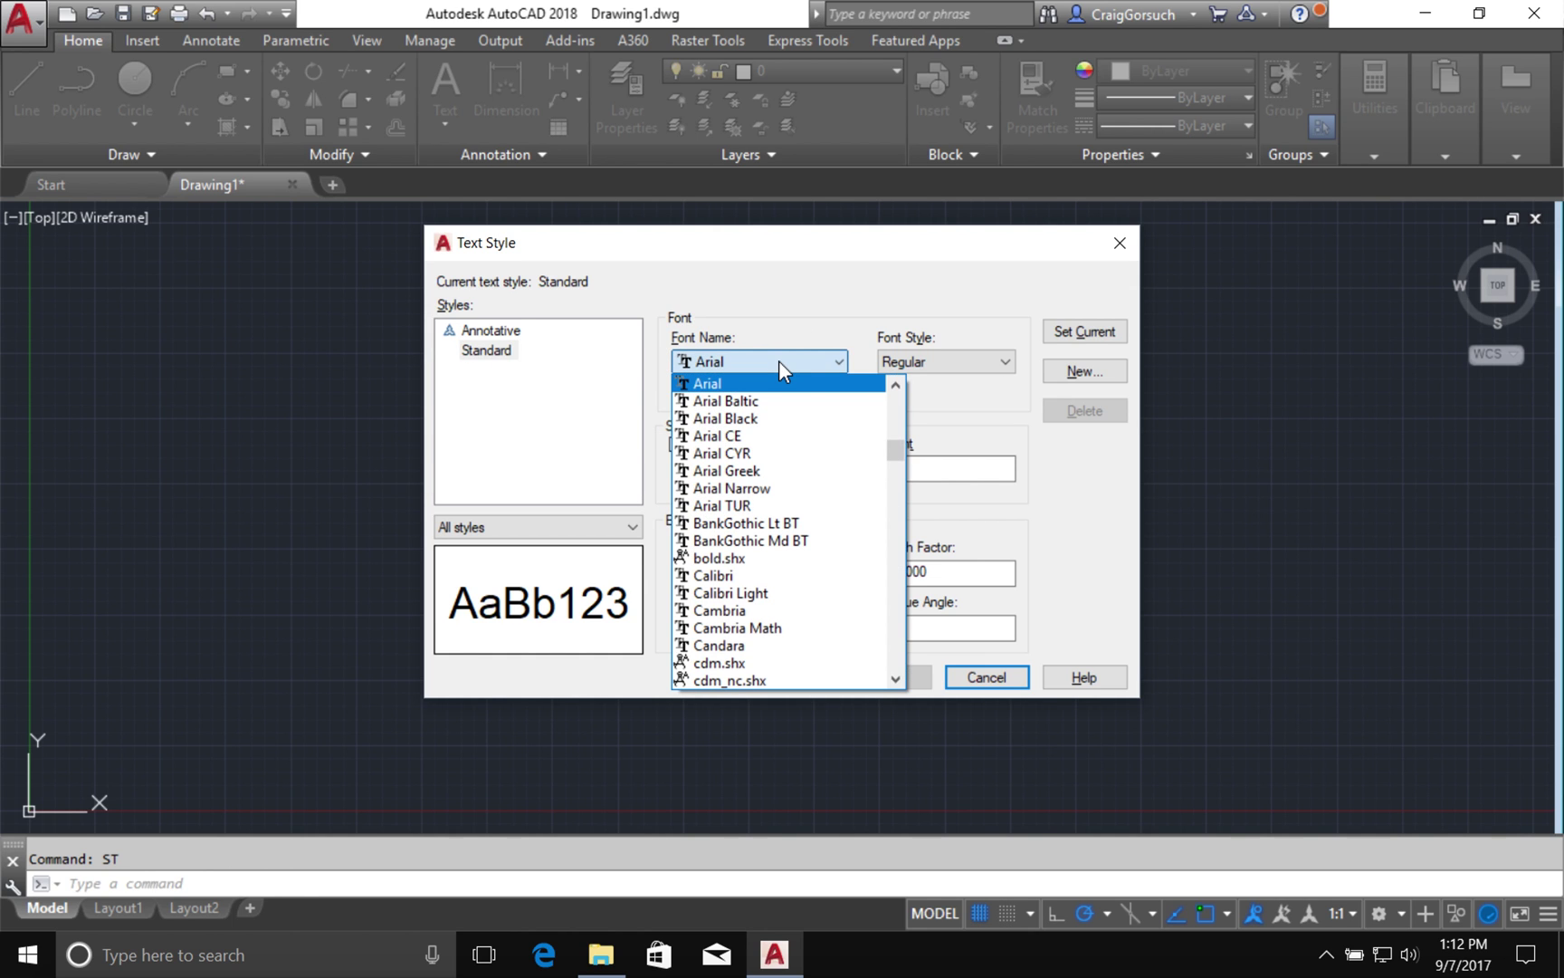
{"action": "key", "text": "s"}
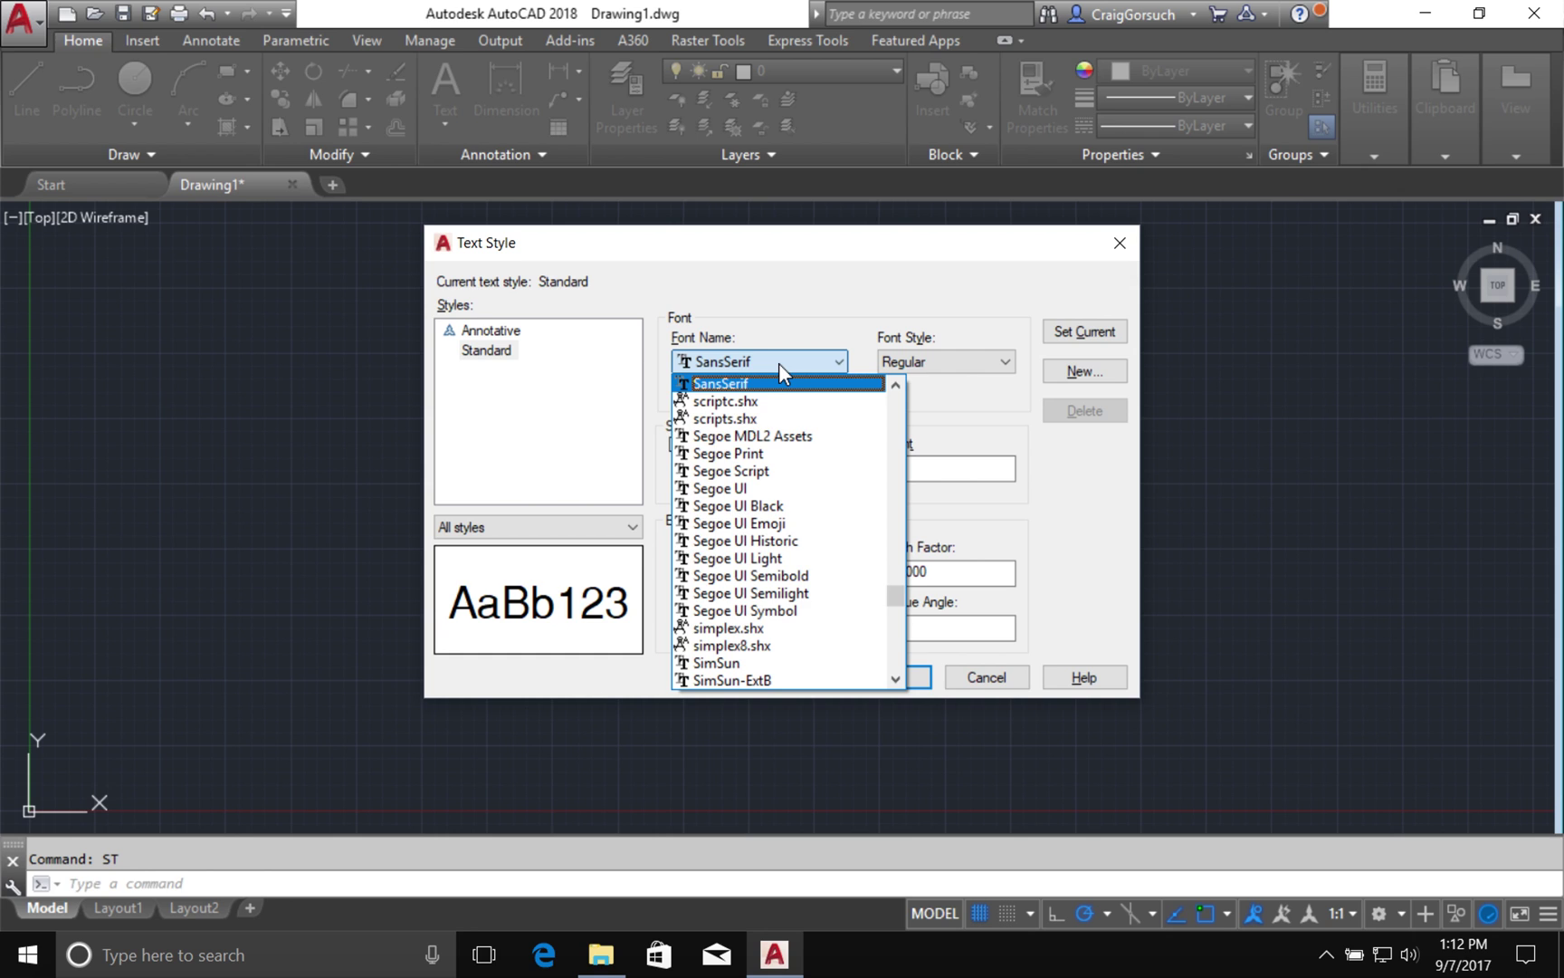
{"action": "key", "text": "t"}
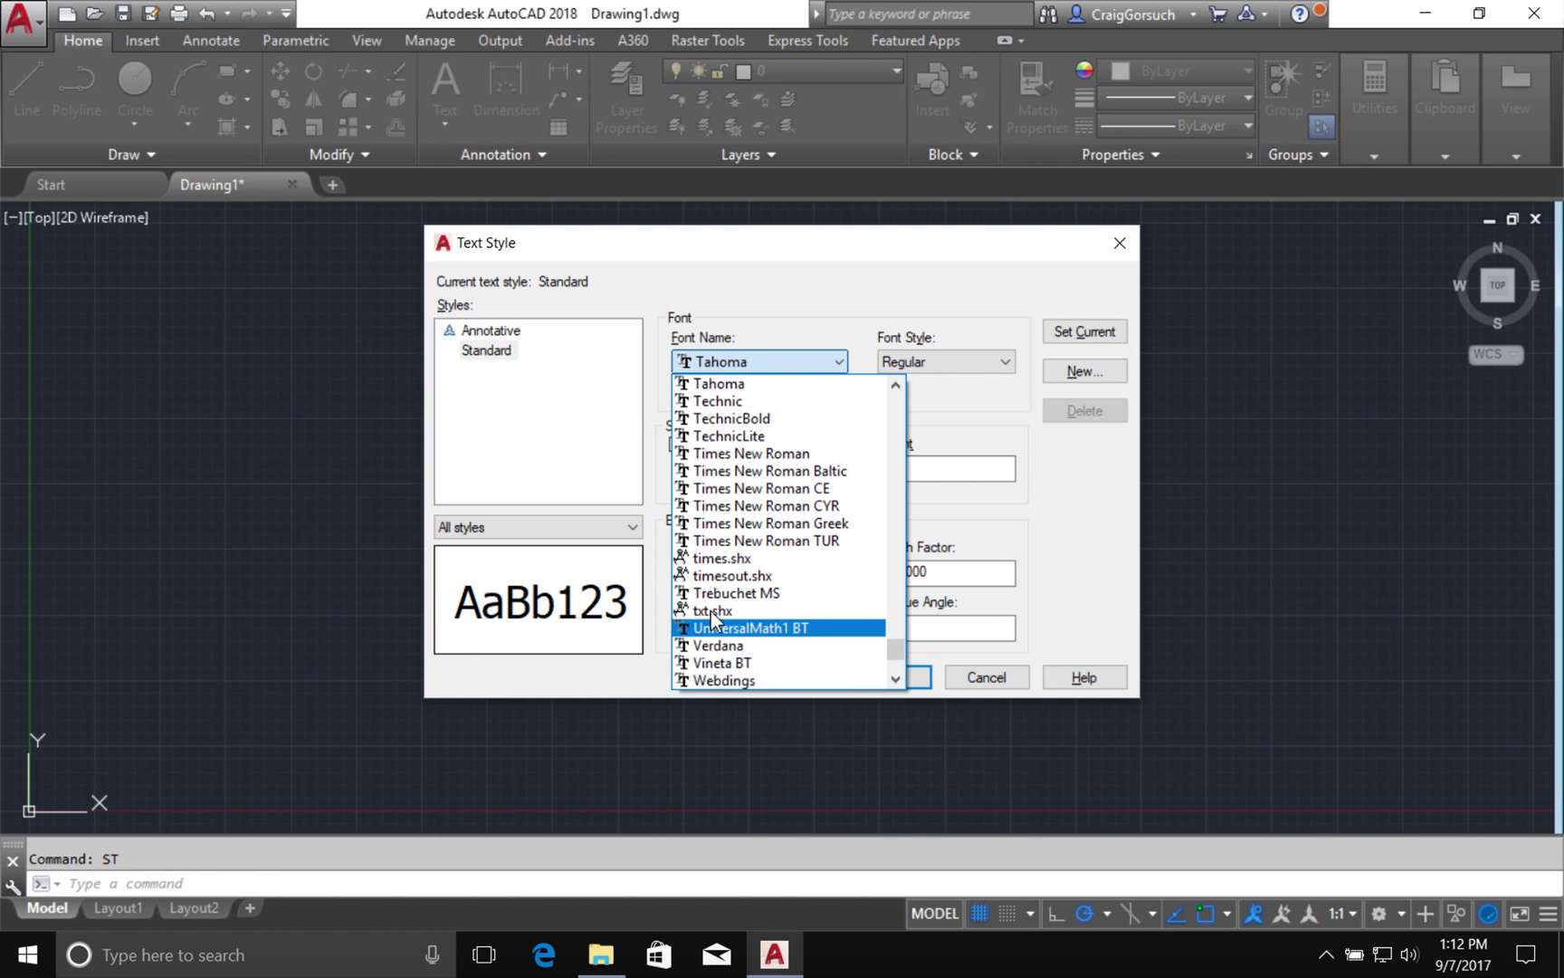
{"action": "left_click", "coordinate": [712, 611]}
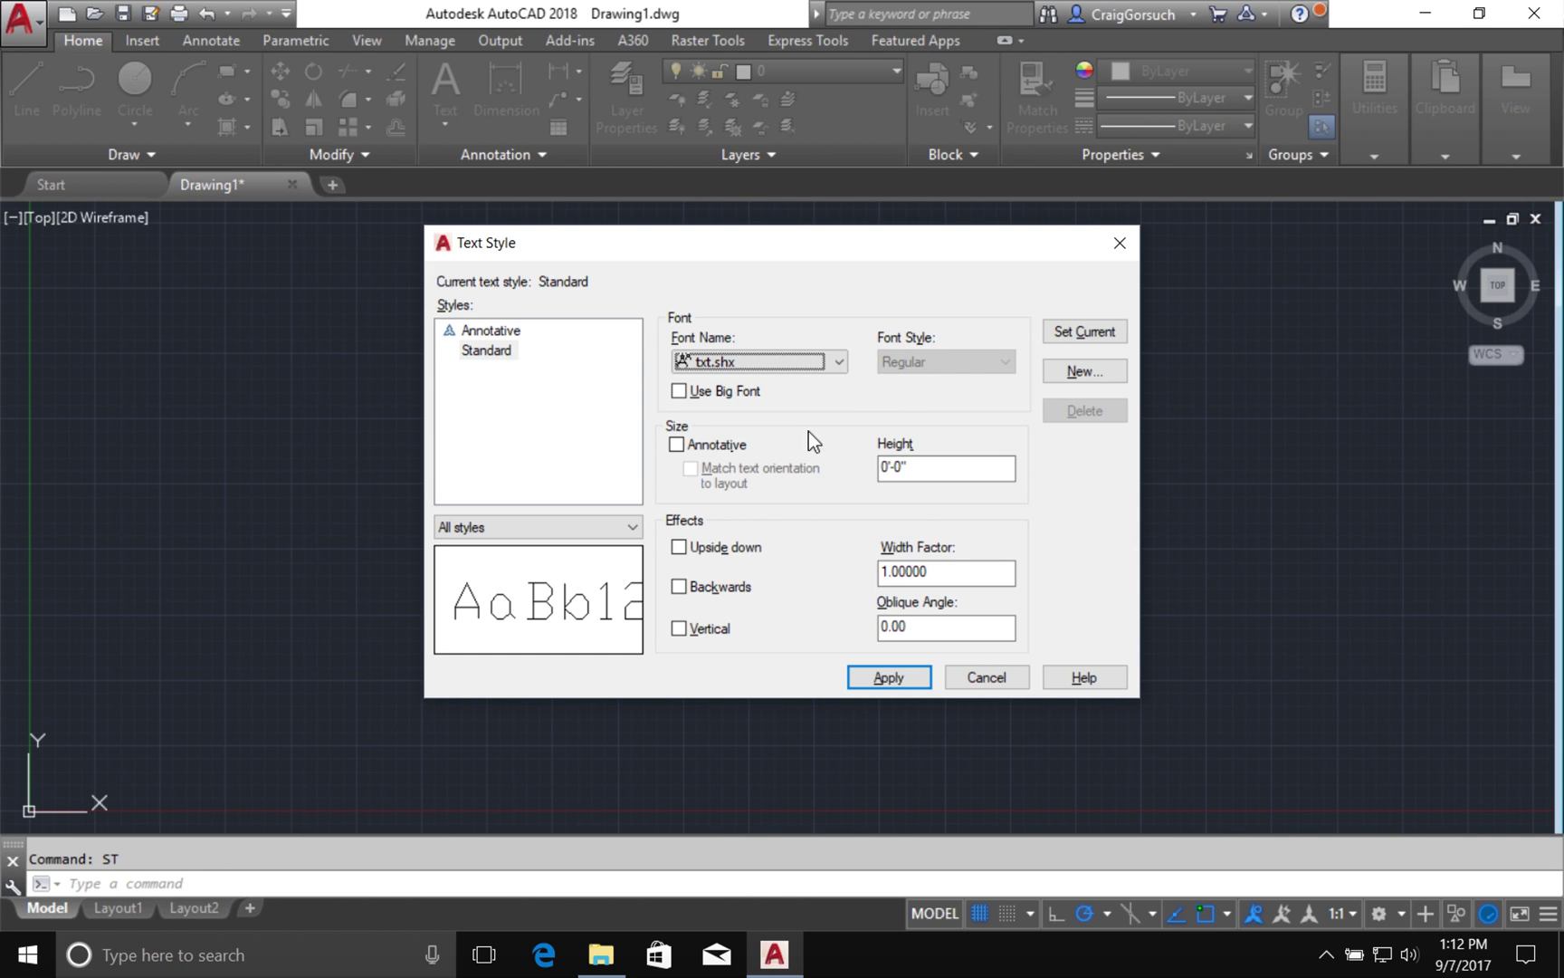
{"action": "left_click", "coordinate": [560, 423]}
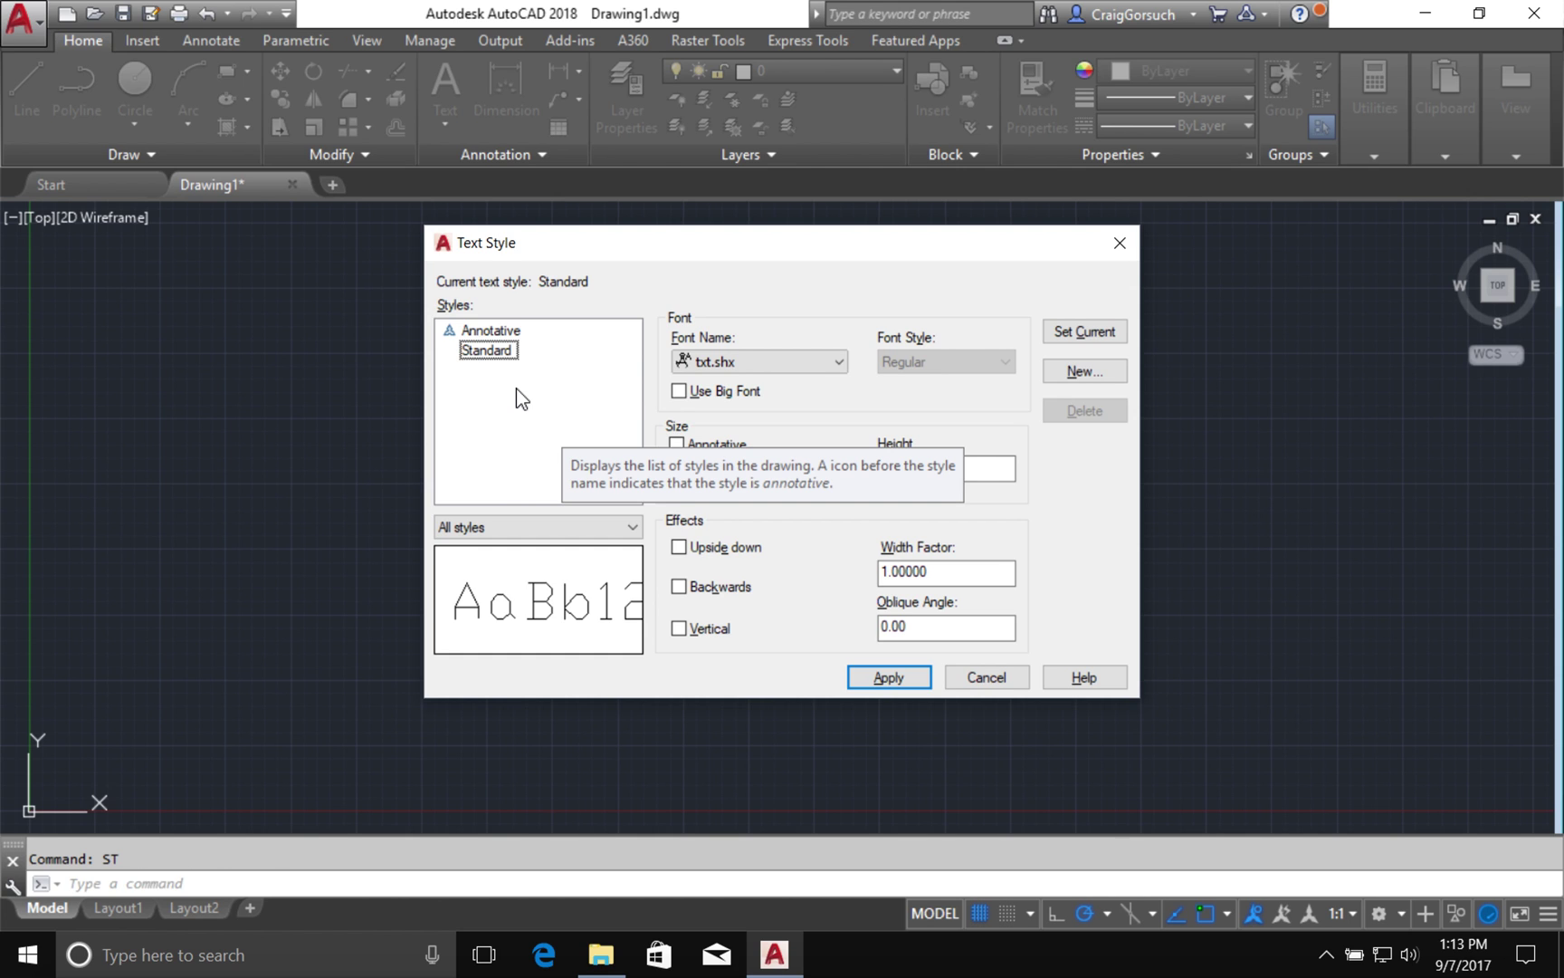
{"action": "left_click", "coordinate": [493, 331]}
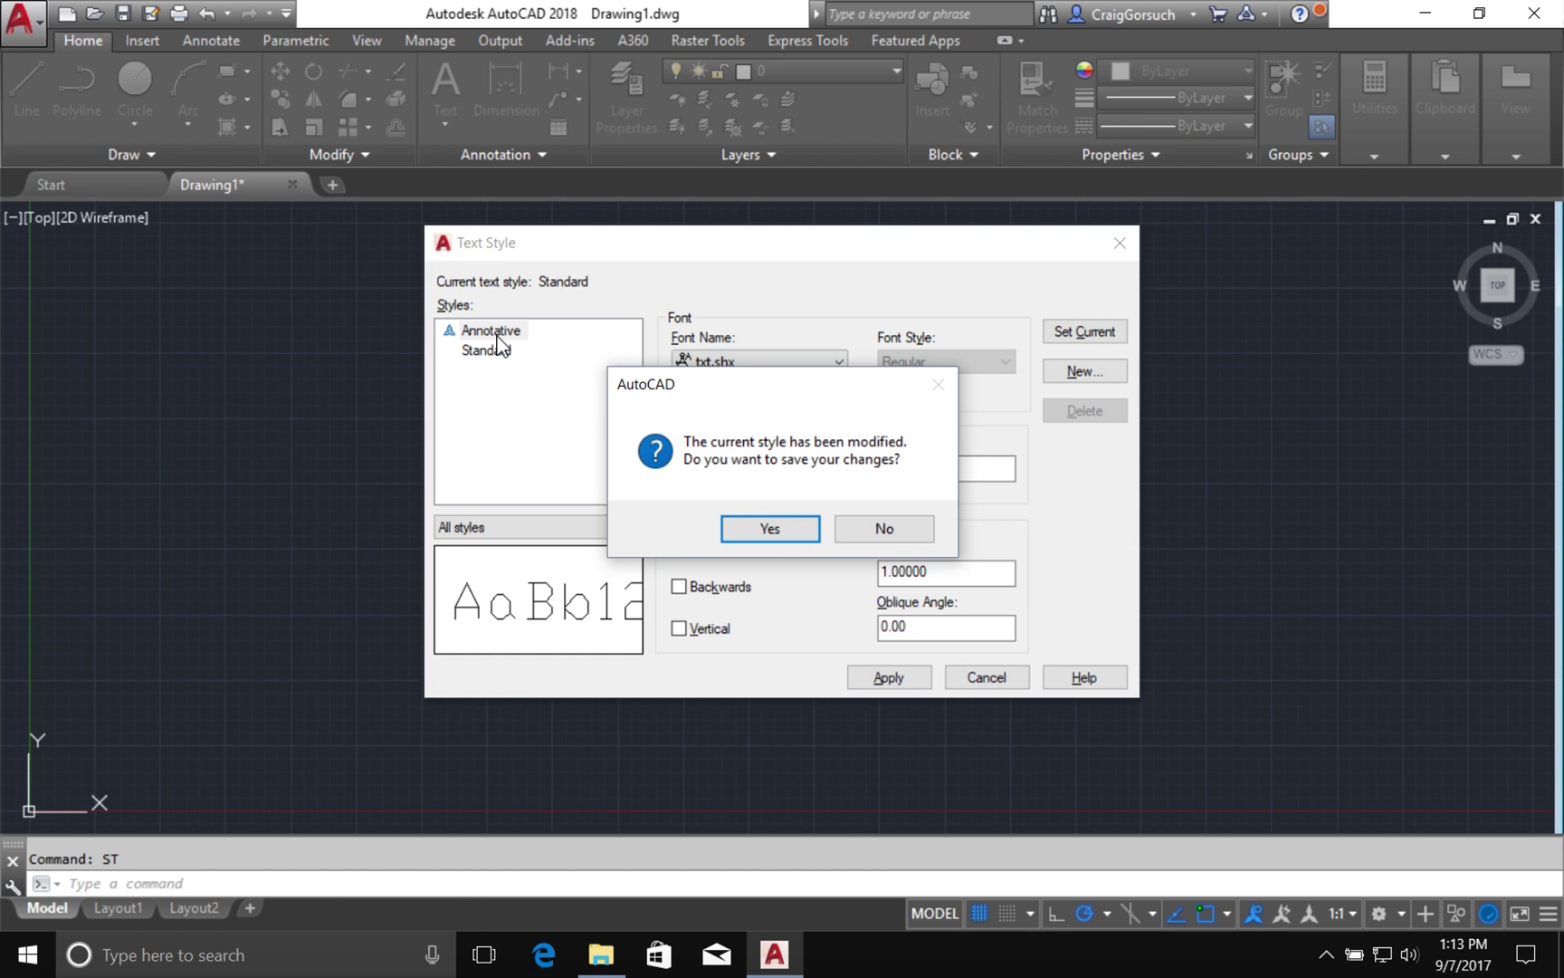
{"action": "left_click", "coordinate": [770, 531]}
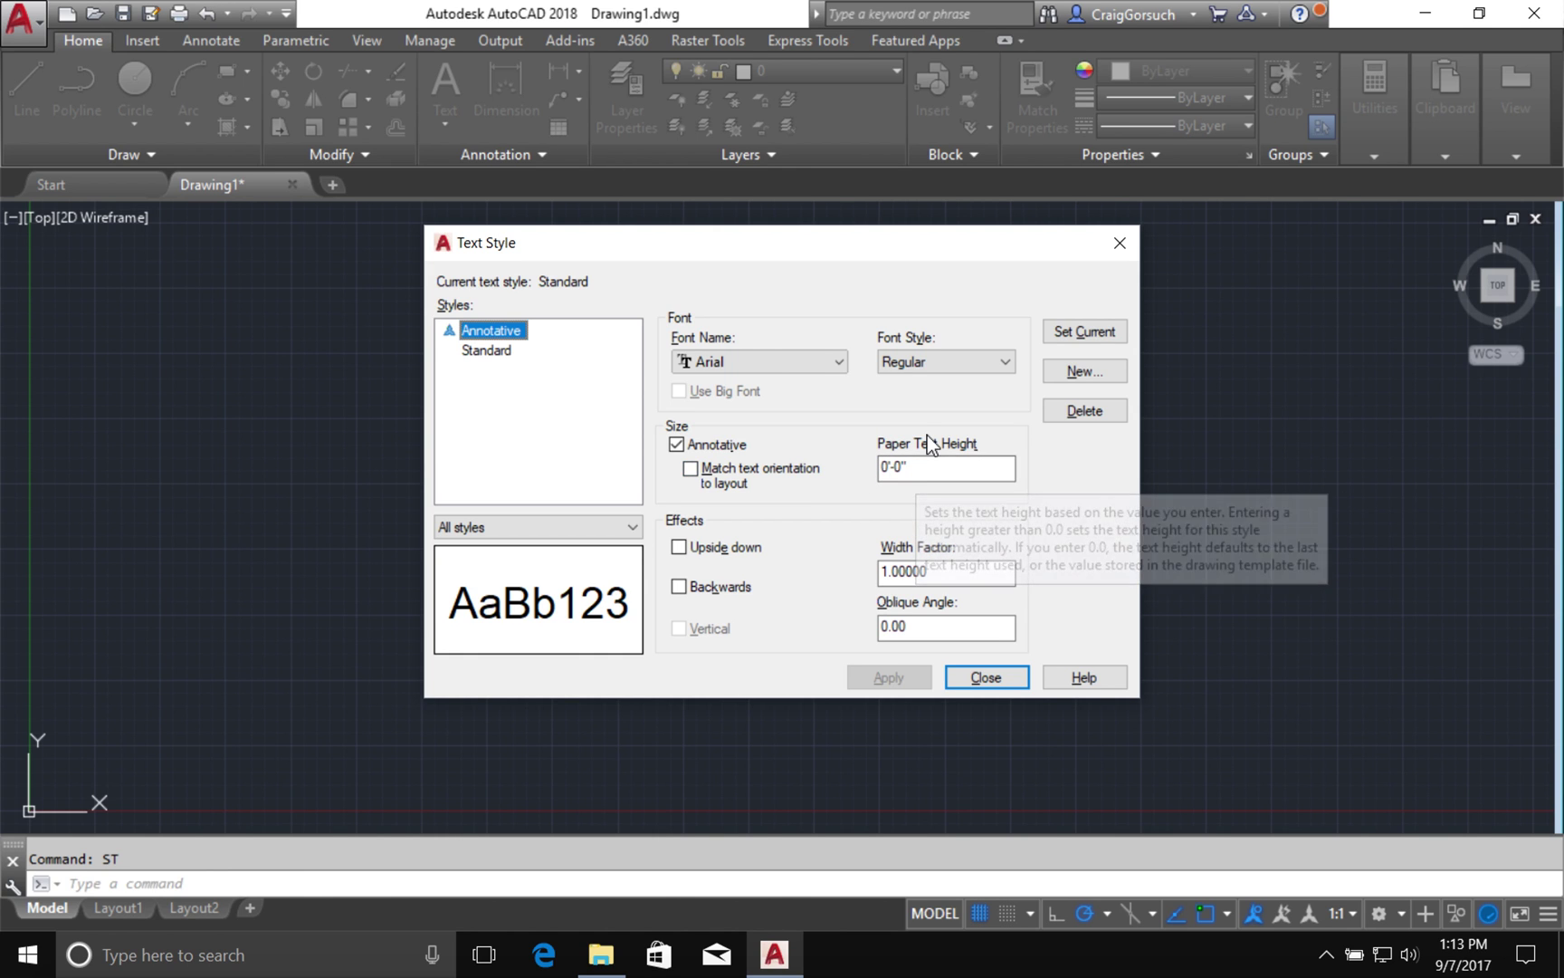
- Set the Annotative text style's paper text height to 3/32"
{"action": "double_click", "coordinate": [916, 463]}
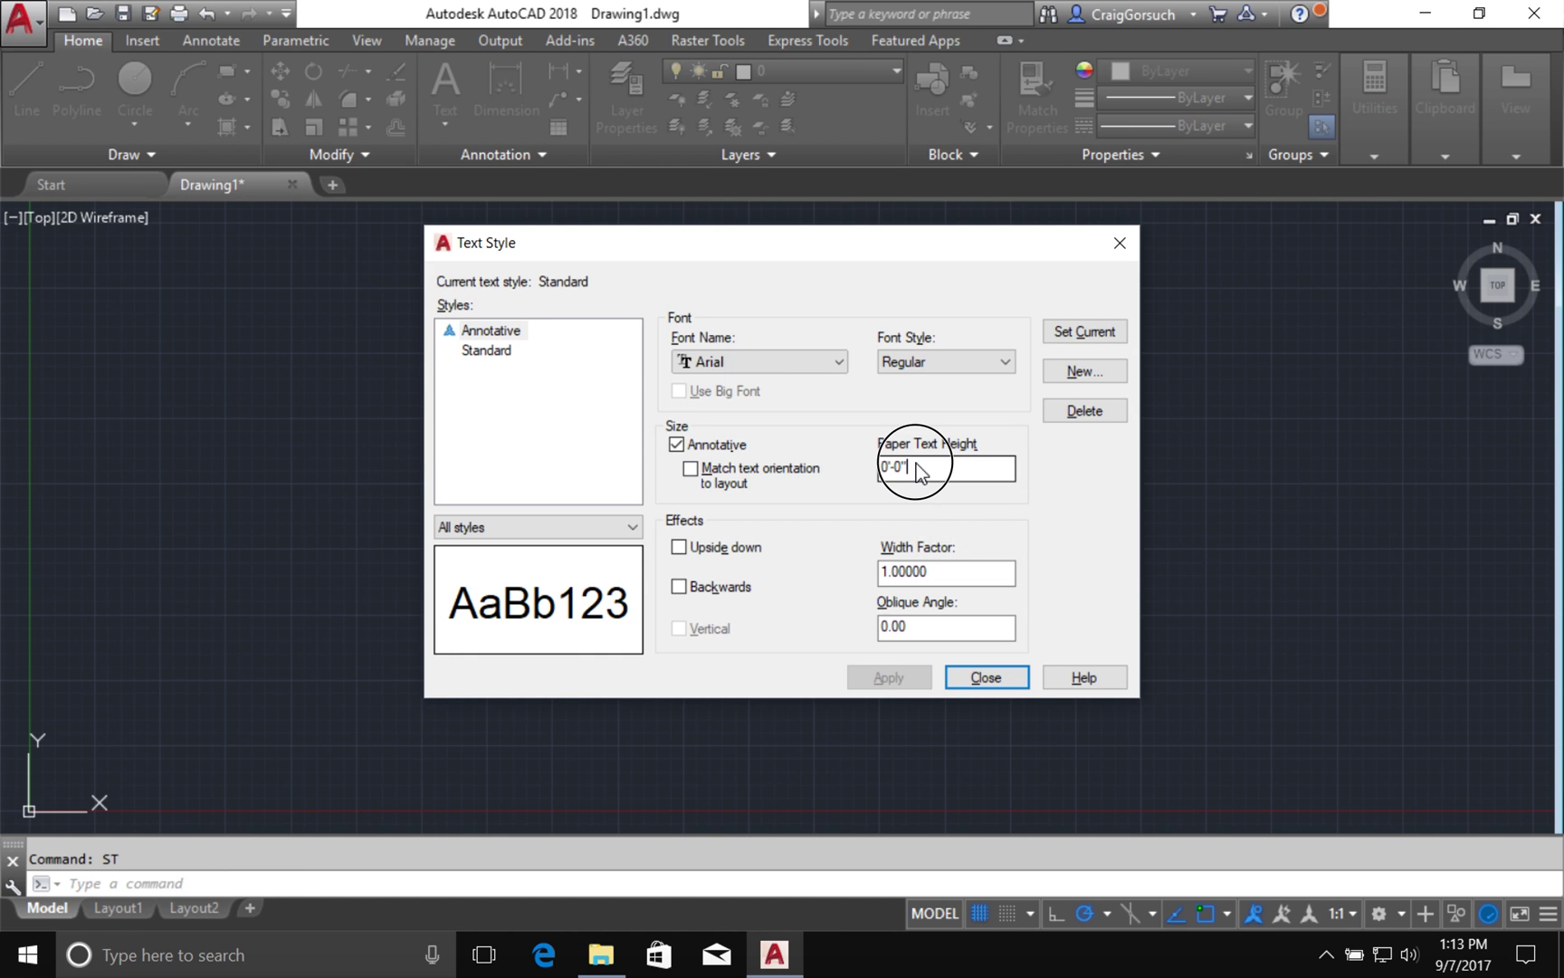
{"action": "type", "text": "3/32"}
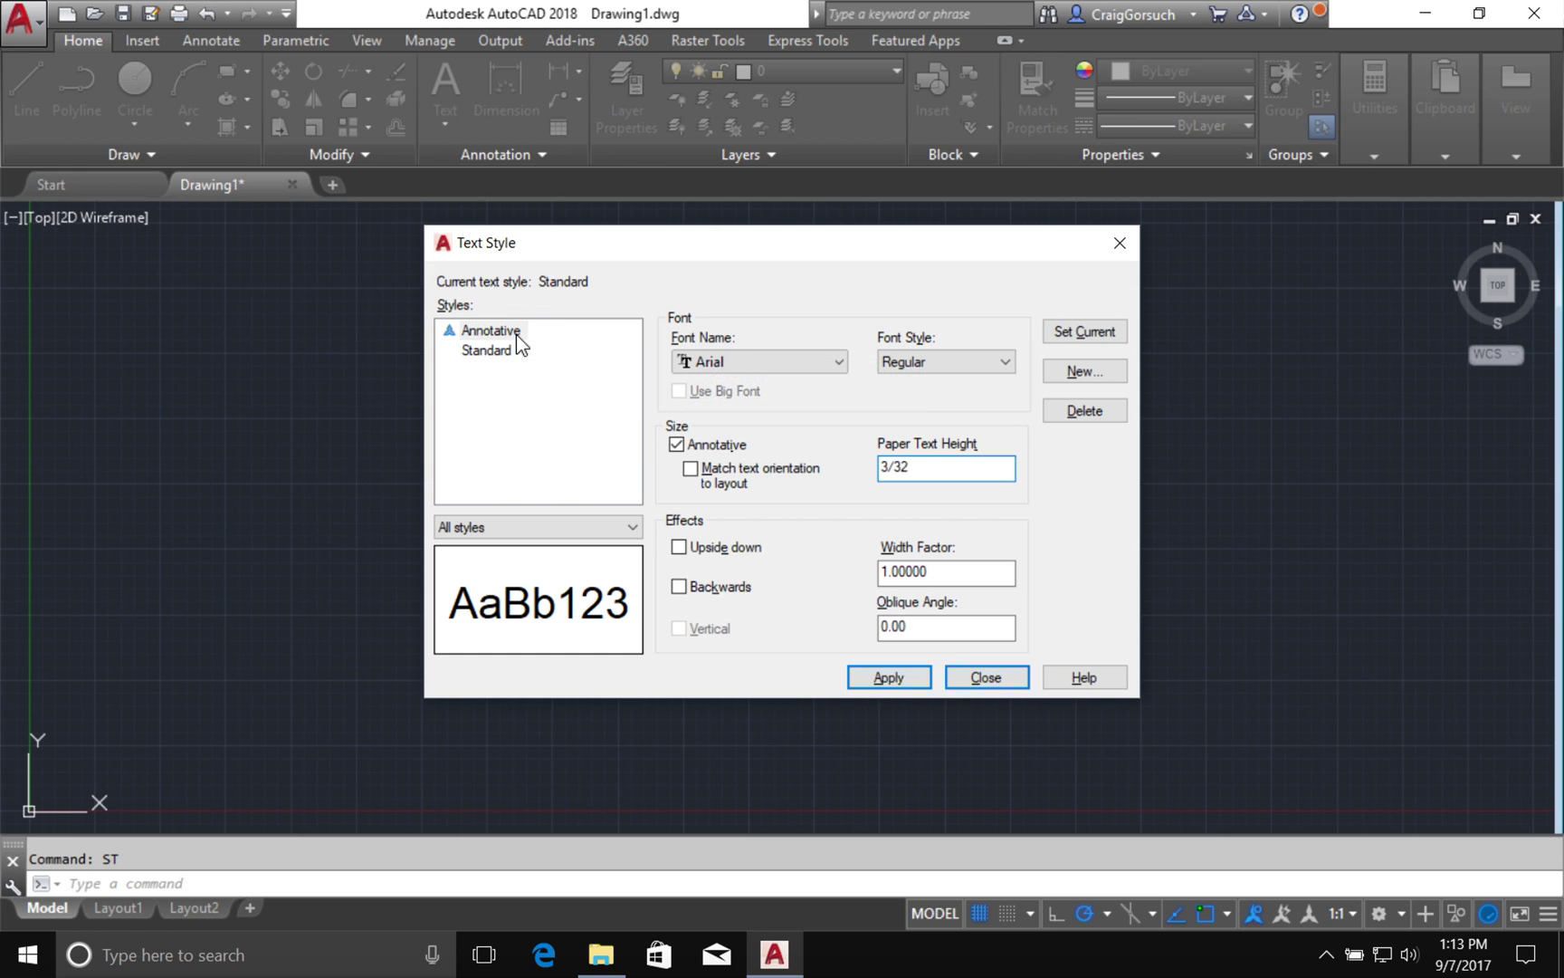
{"action": "left_click", "coordinate": [490, 332]}
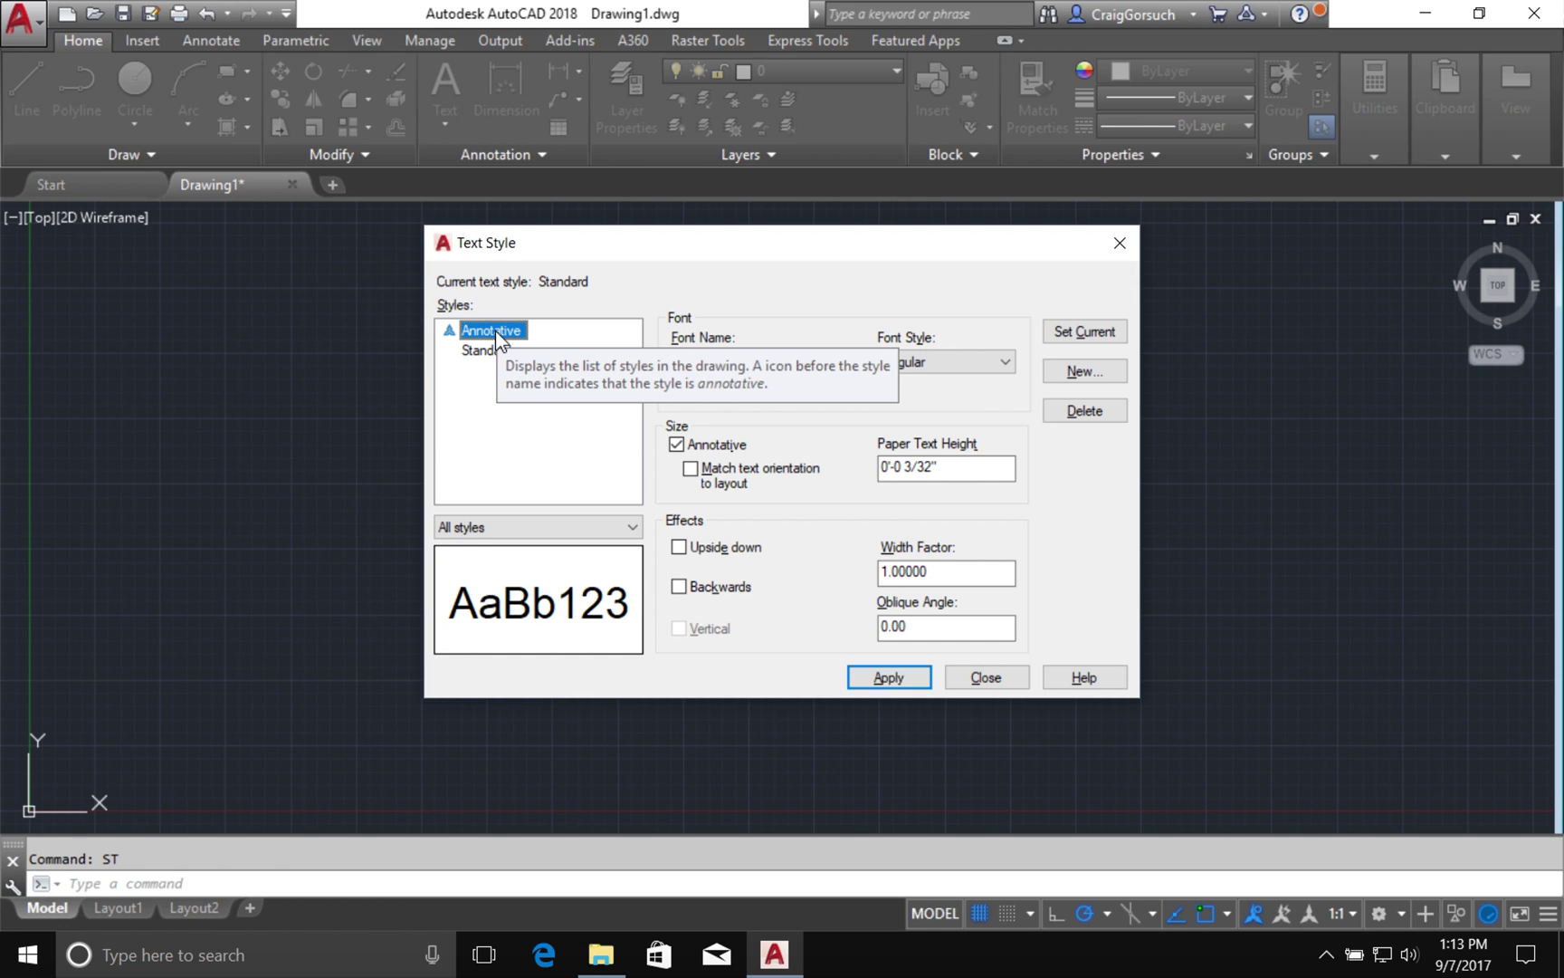
- Rename the Annotative text style as Arial and save its modified settings
{"action": "right_click", "coordinate": [495, 330]}
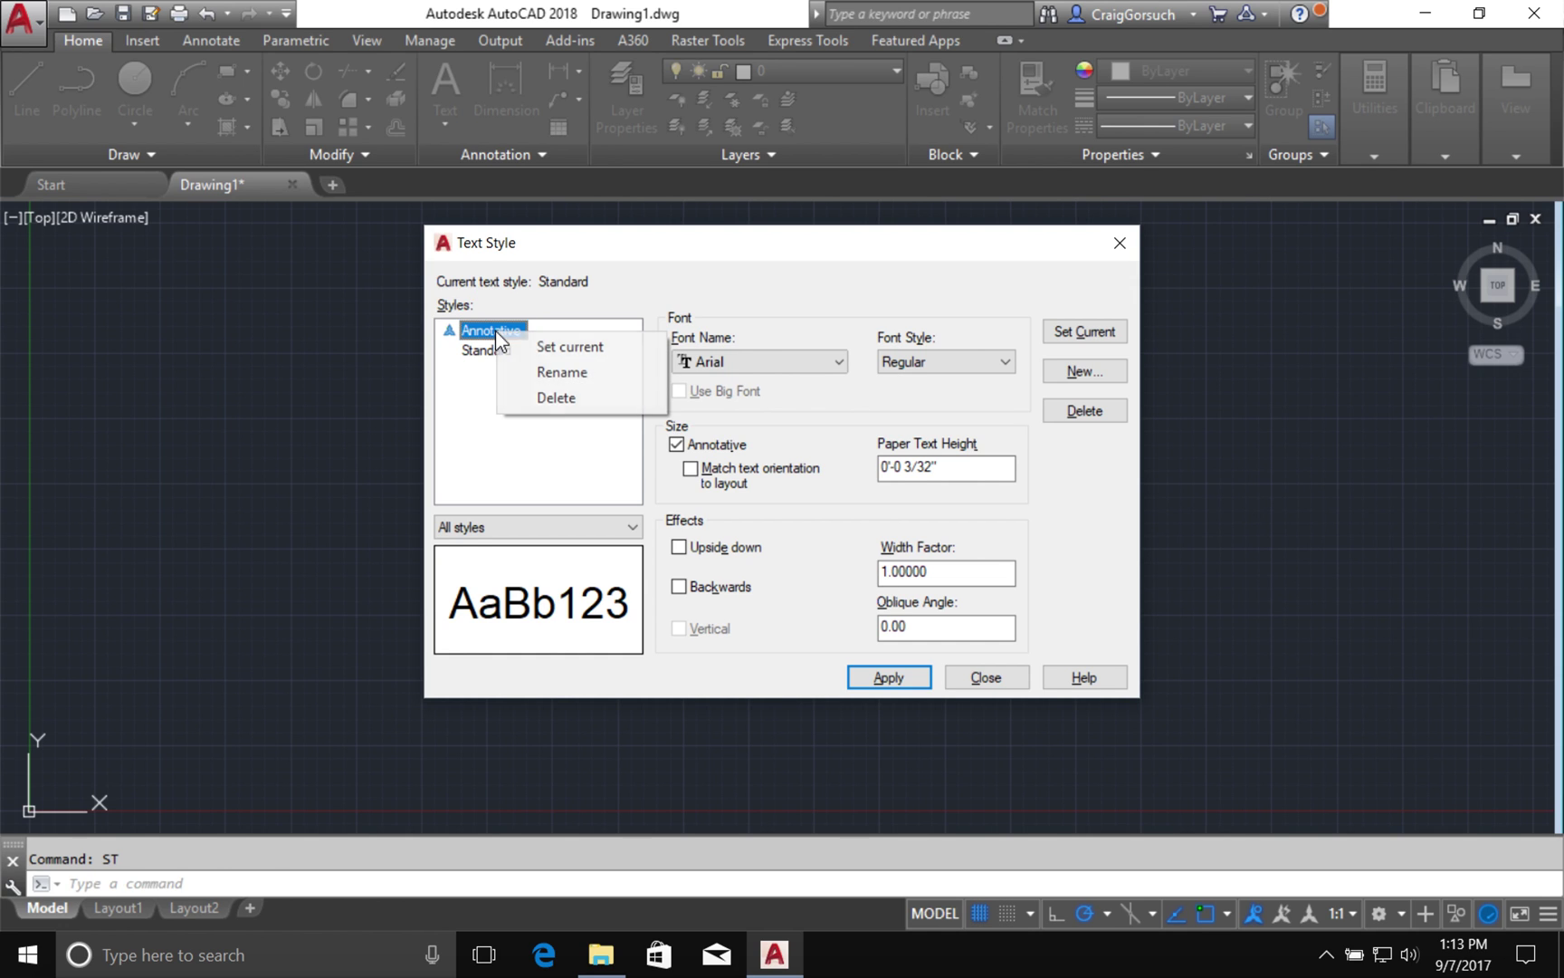
{"action": "left_click", "coordinate": [578, 371]}
{"action": "type", "text": "Arial"}
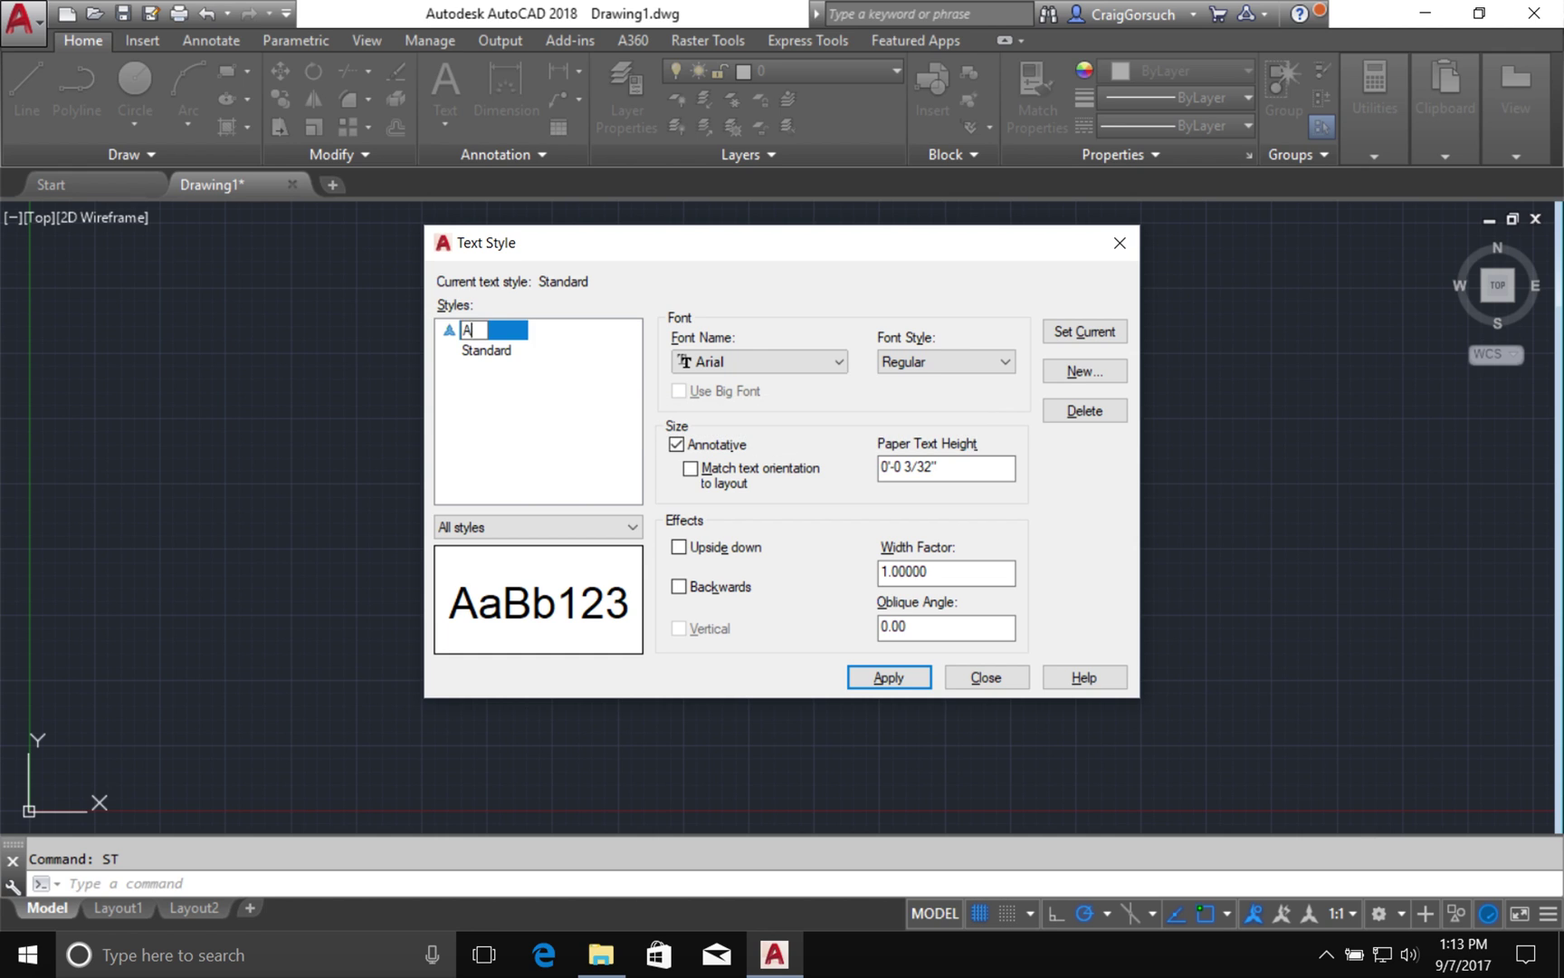
{"action": "key", "text": "Return"}
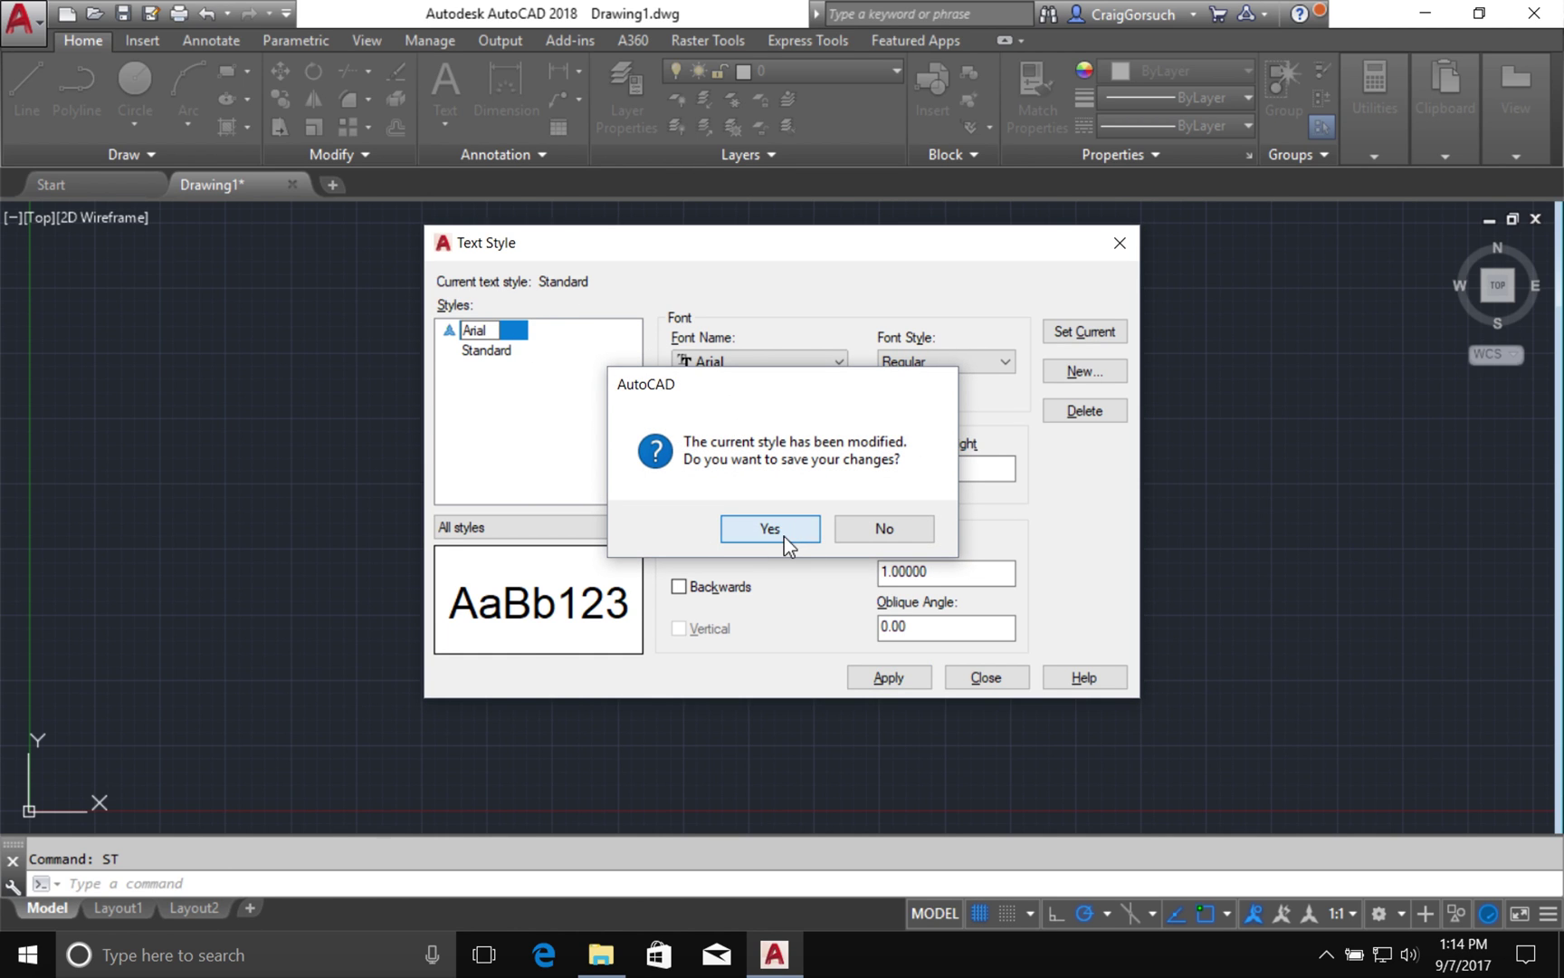
{"action": "left_click", "coordinate": [783, 537]}
{"action": "left_click", "coordinate": [480, 332]}
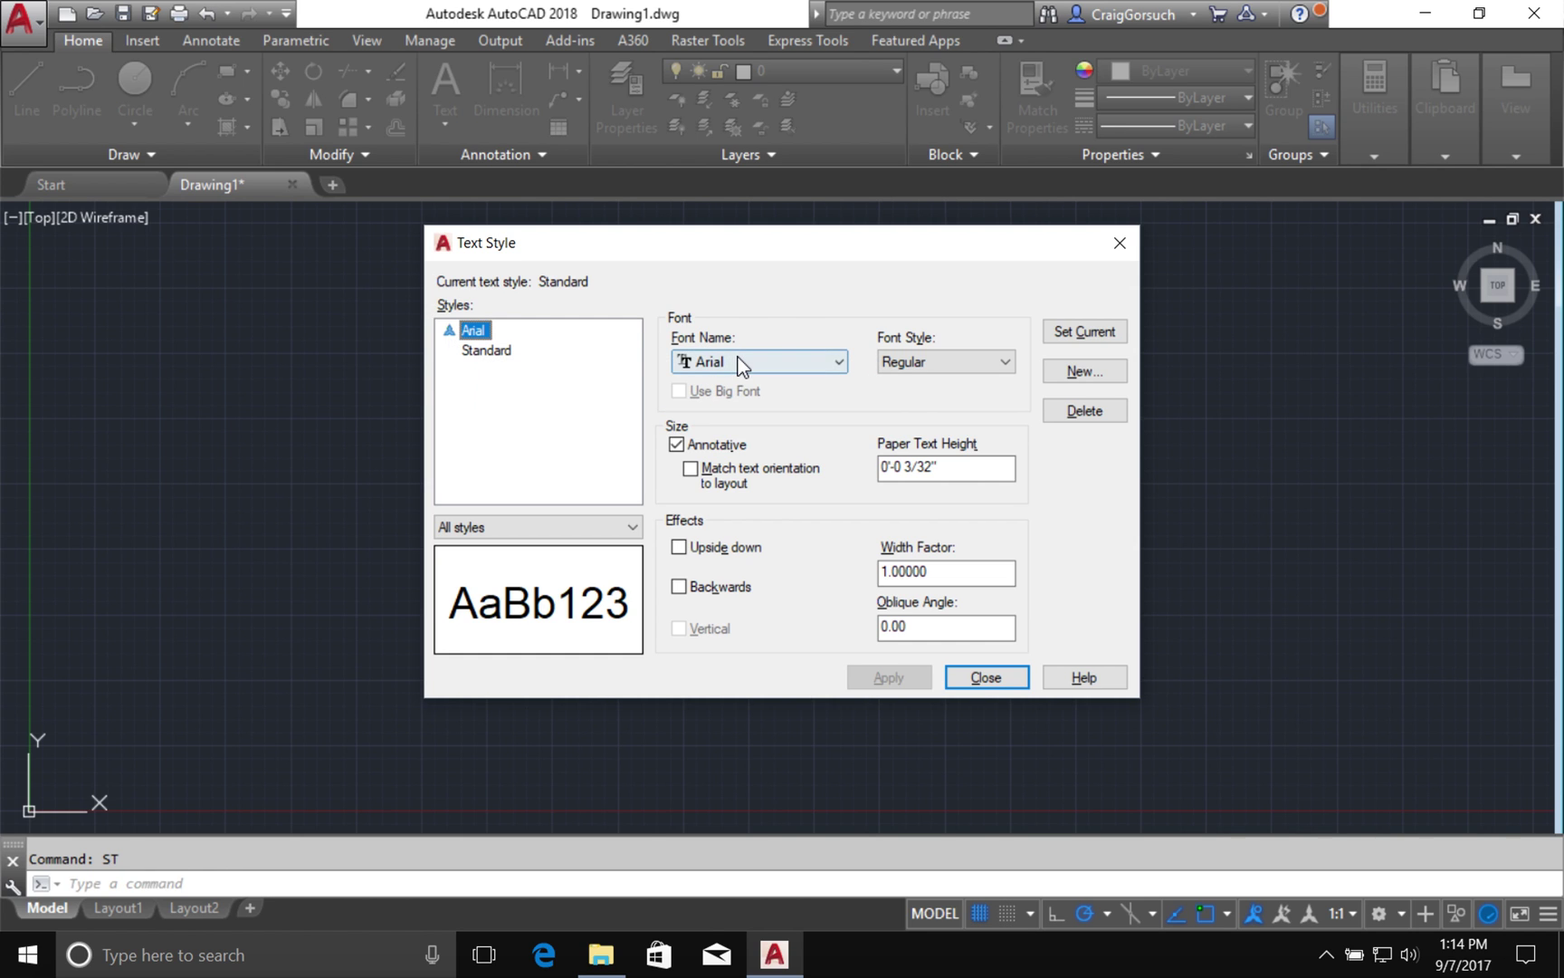
{"action": "left_click", "coordinate": [965, 360]}
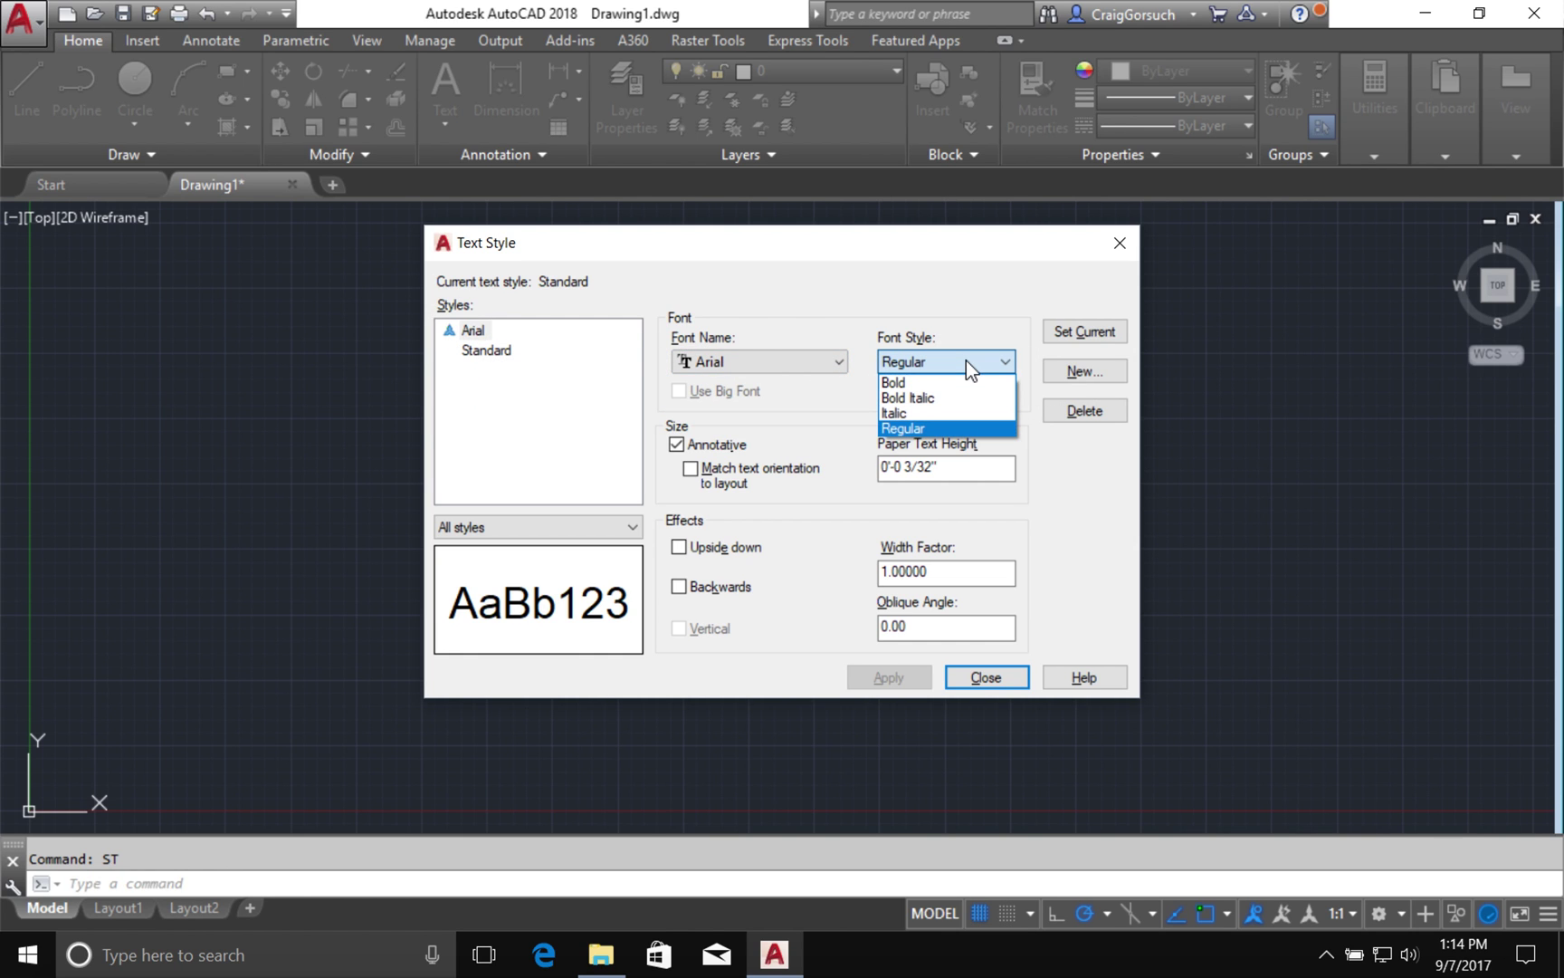
{"action": "left_click", "coordinate": [965, 313]}
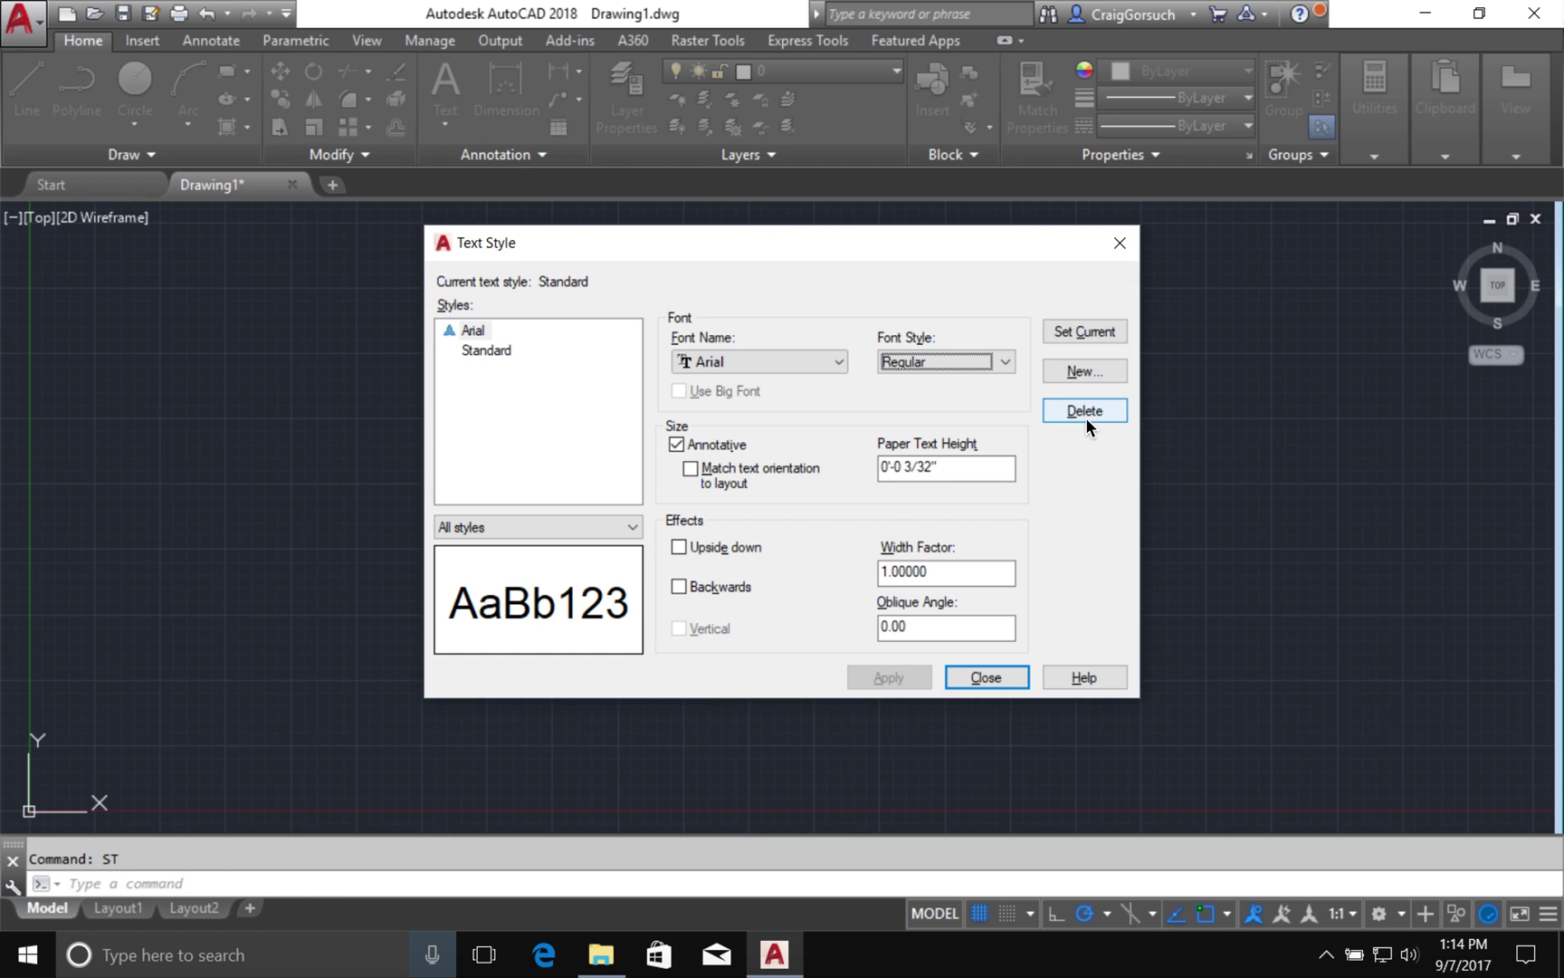
- Create a new text style named Arial Narrow based on the Arial style and select it
{"action": "left_click", "coordinate": [1085, 370]}
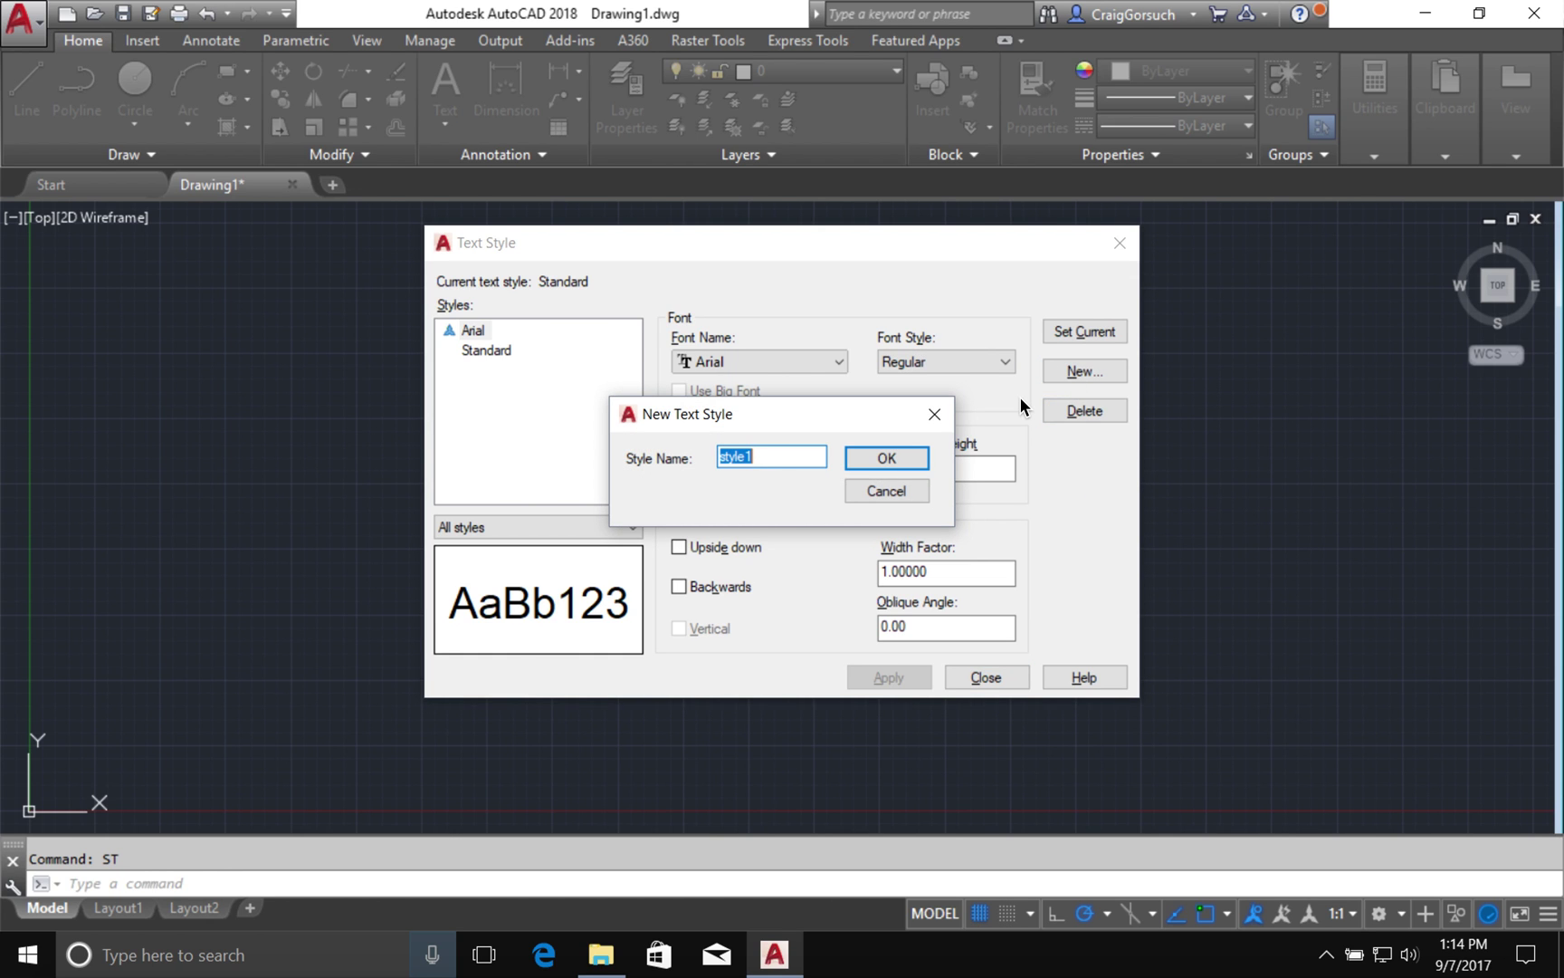
{"action": "type", "text": "Arial Narrow"}
{"action": "left_click", "coordinate": [890, 463]}
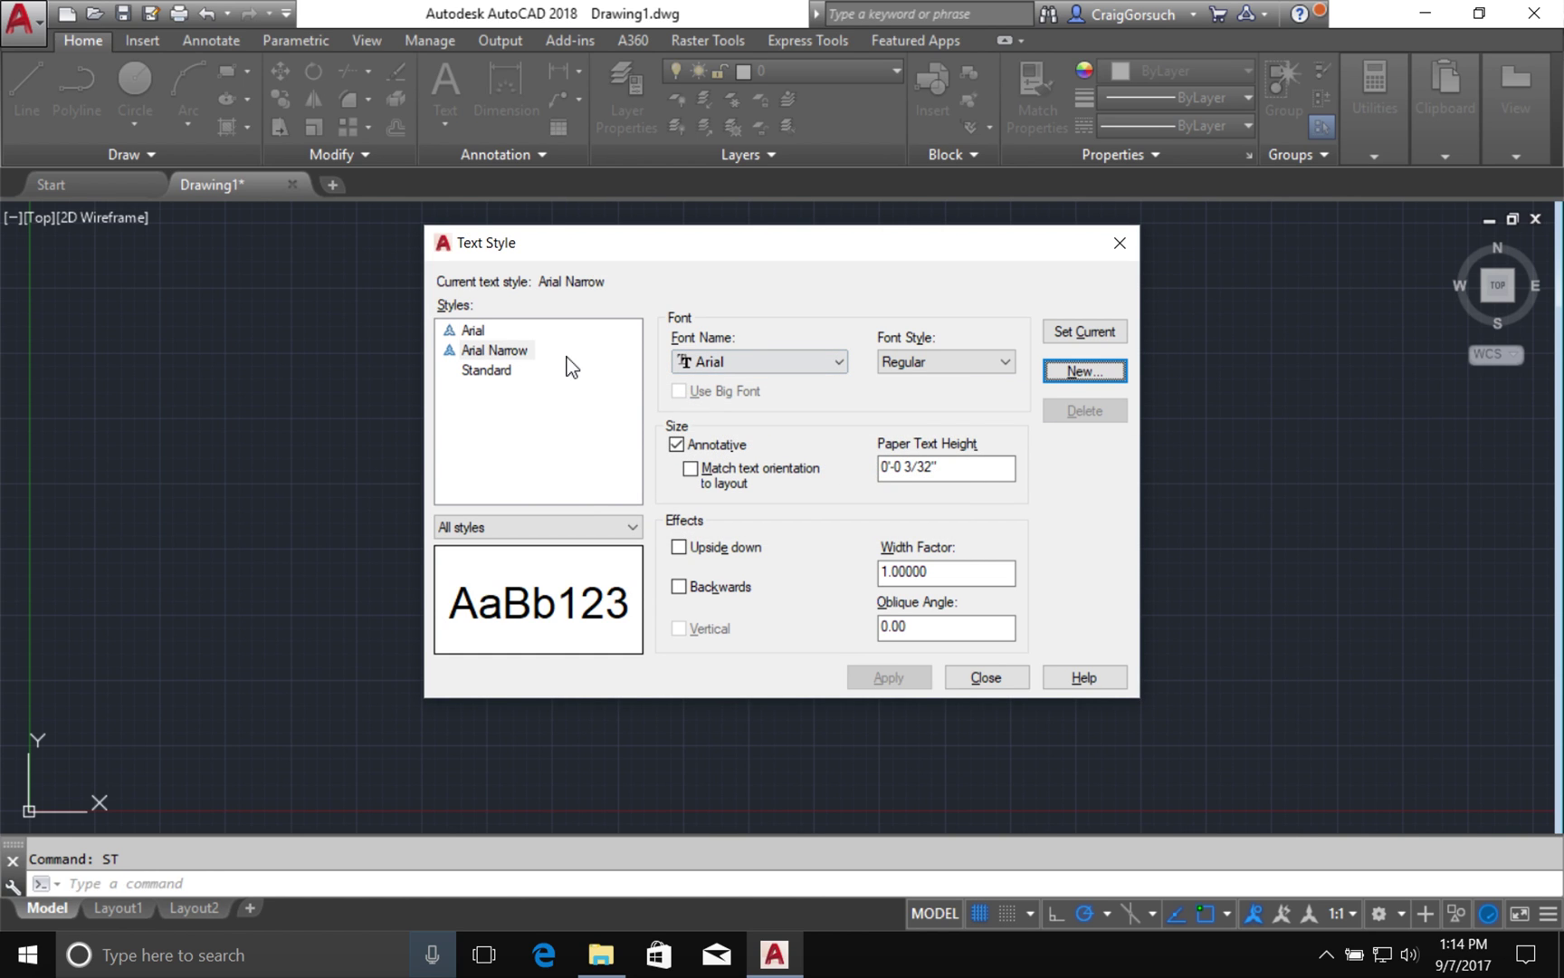
{"action": "key", "text": "ctrl"}
{"action": "left_click", "coordinate": [533, 351]}
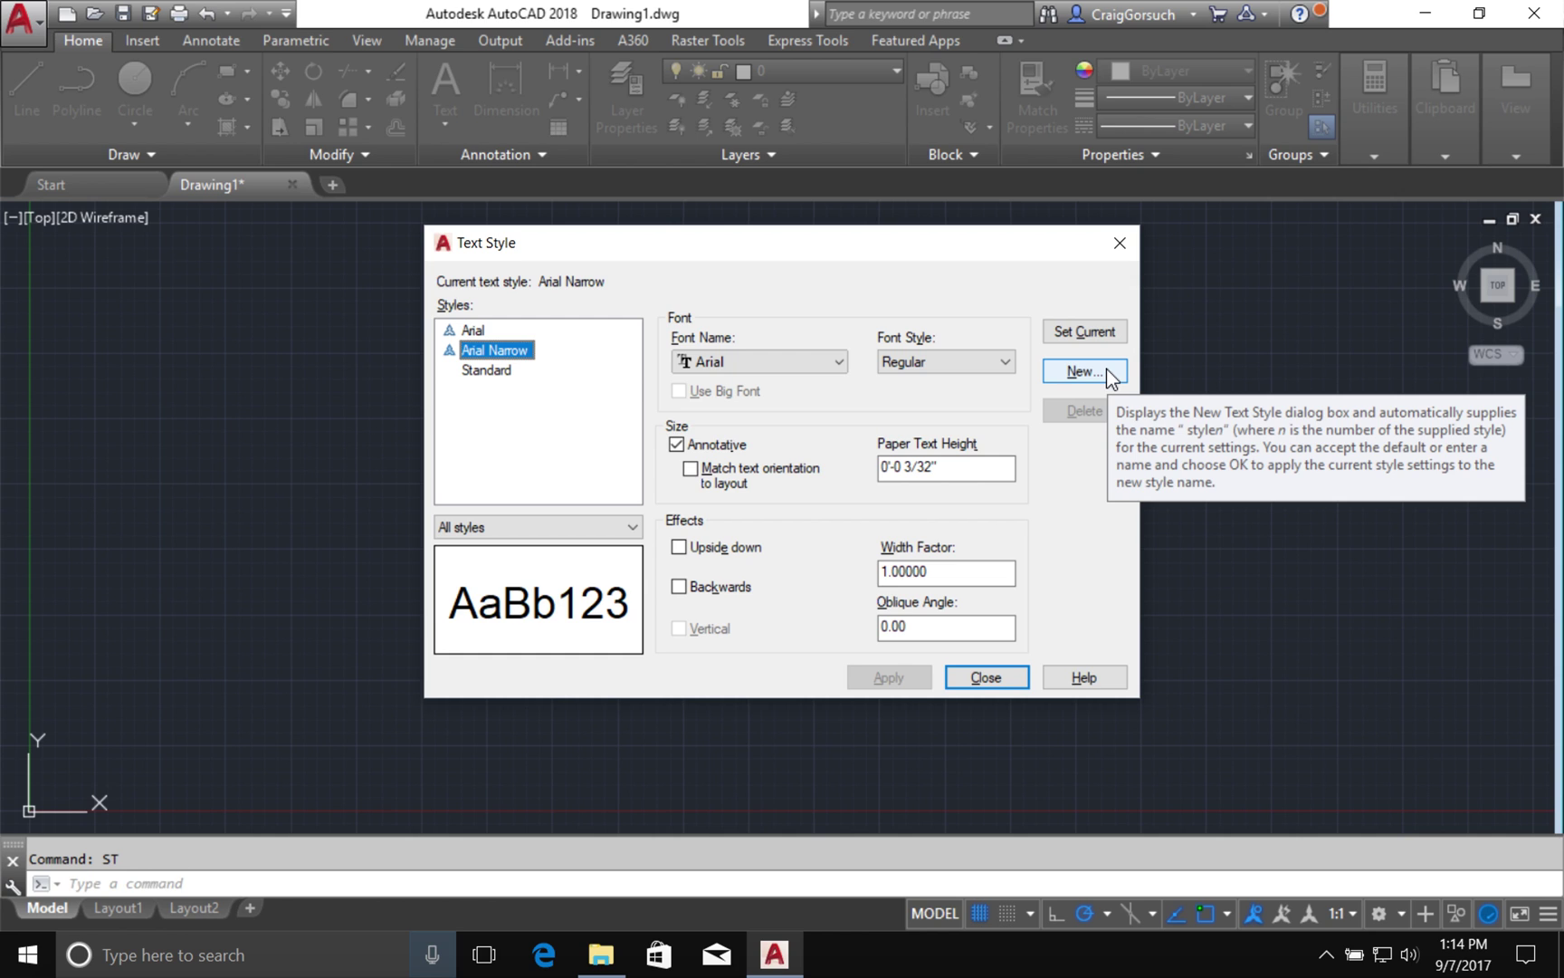
- Assign the Arial Narrow font in Regular font style to the Arial Narrow text style
{"action": "left_click", "coordinate": [809, 358]}
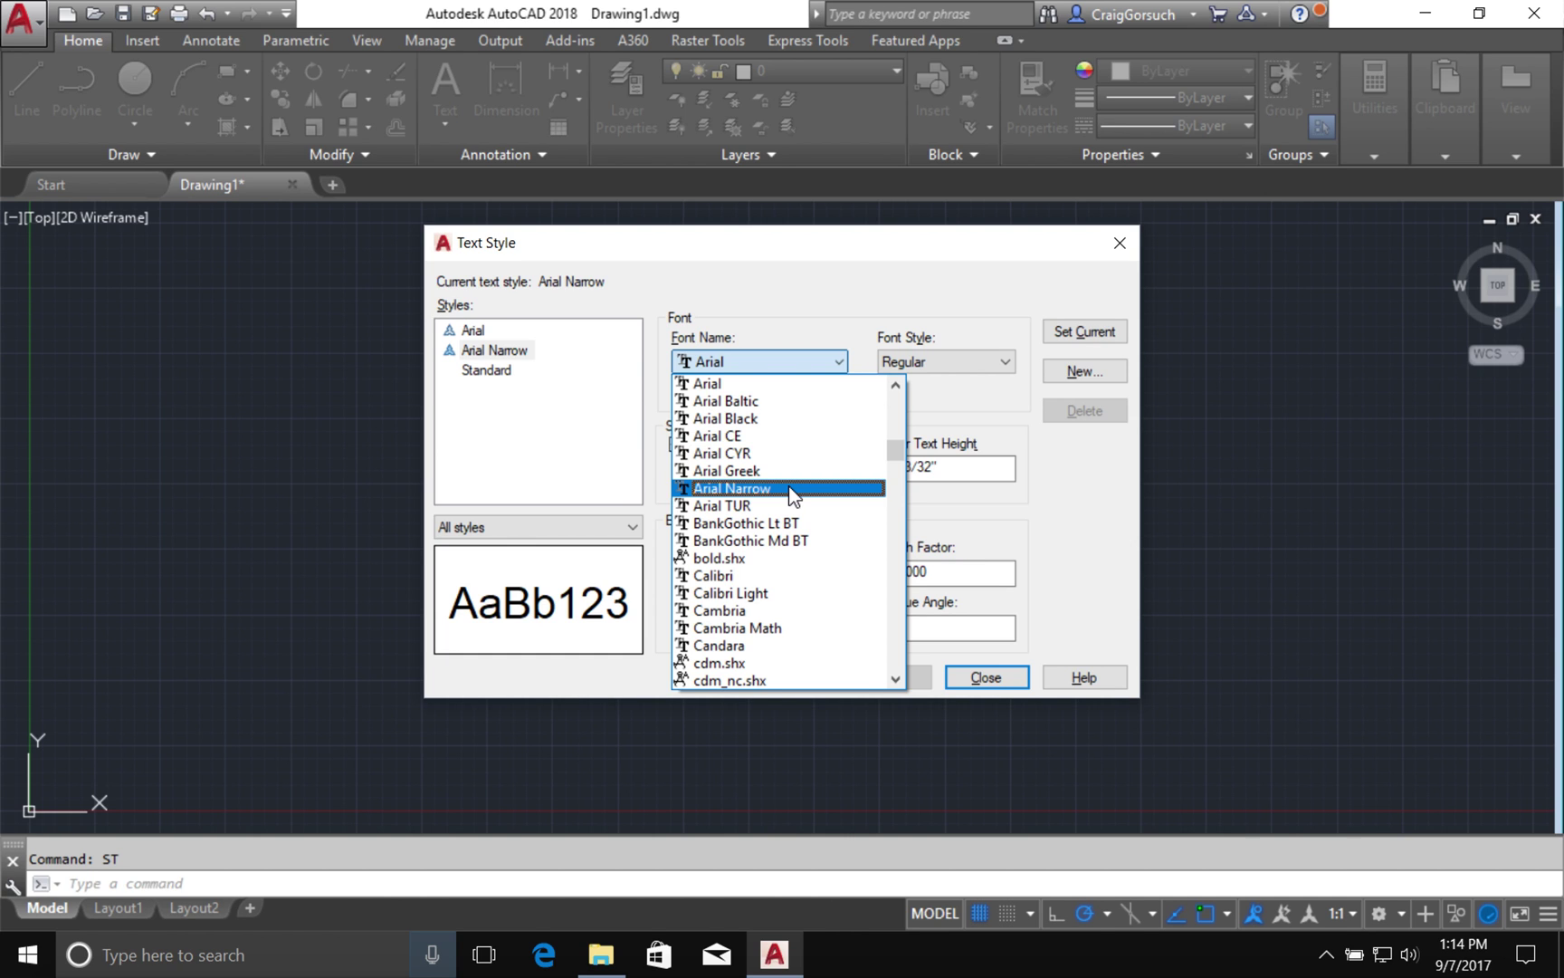
{"action": "left_click", "coordinate": [734, 488]}
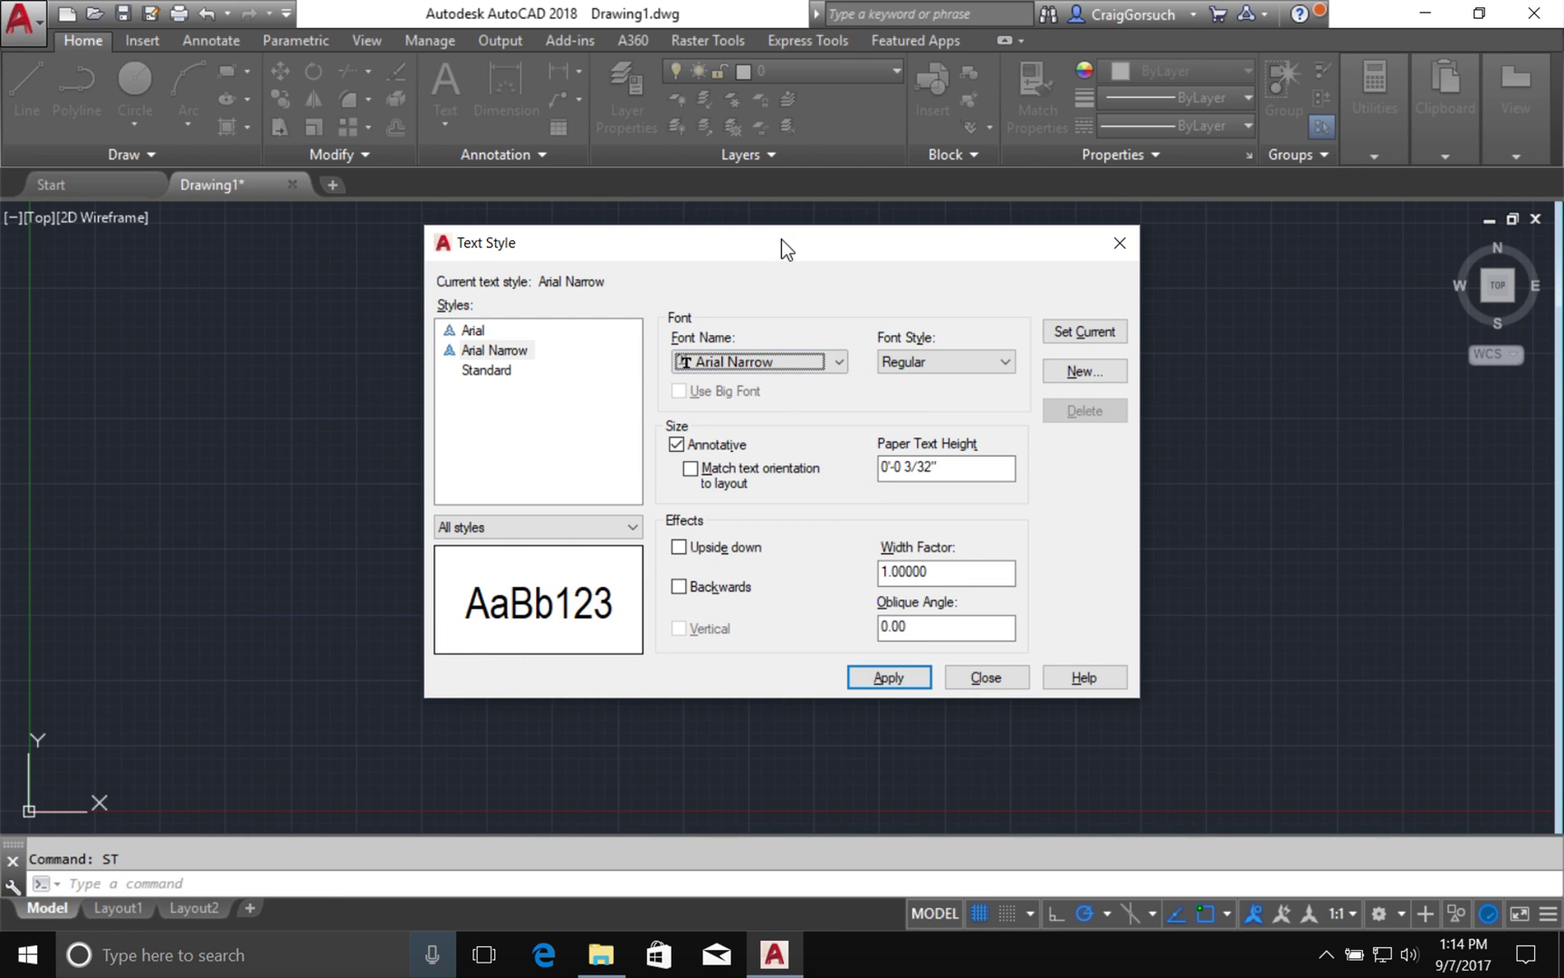
{"action": "left_click", "coordinate": [955, 362]}
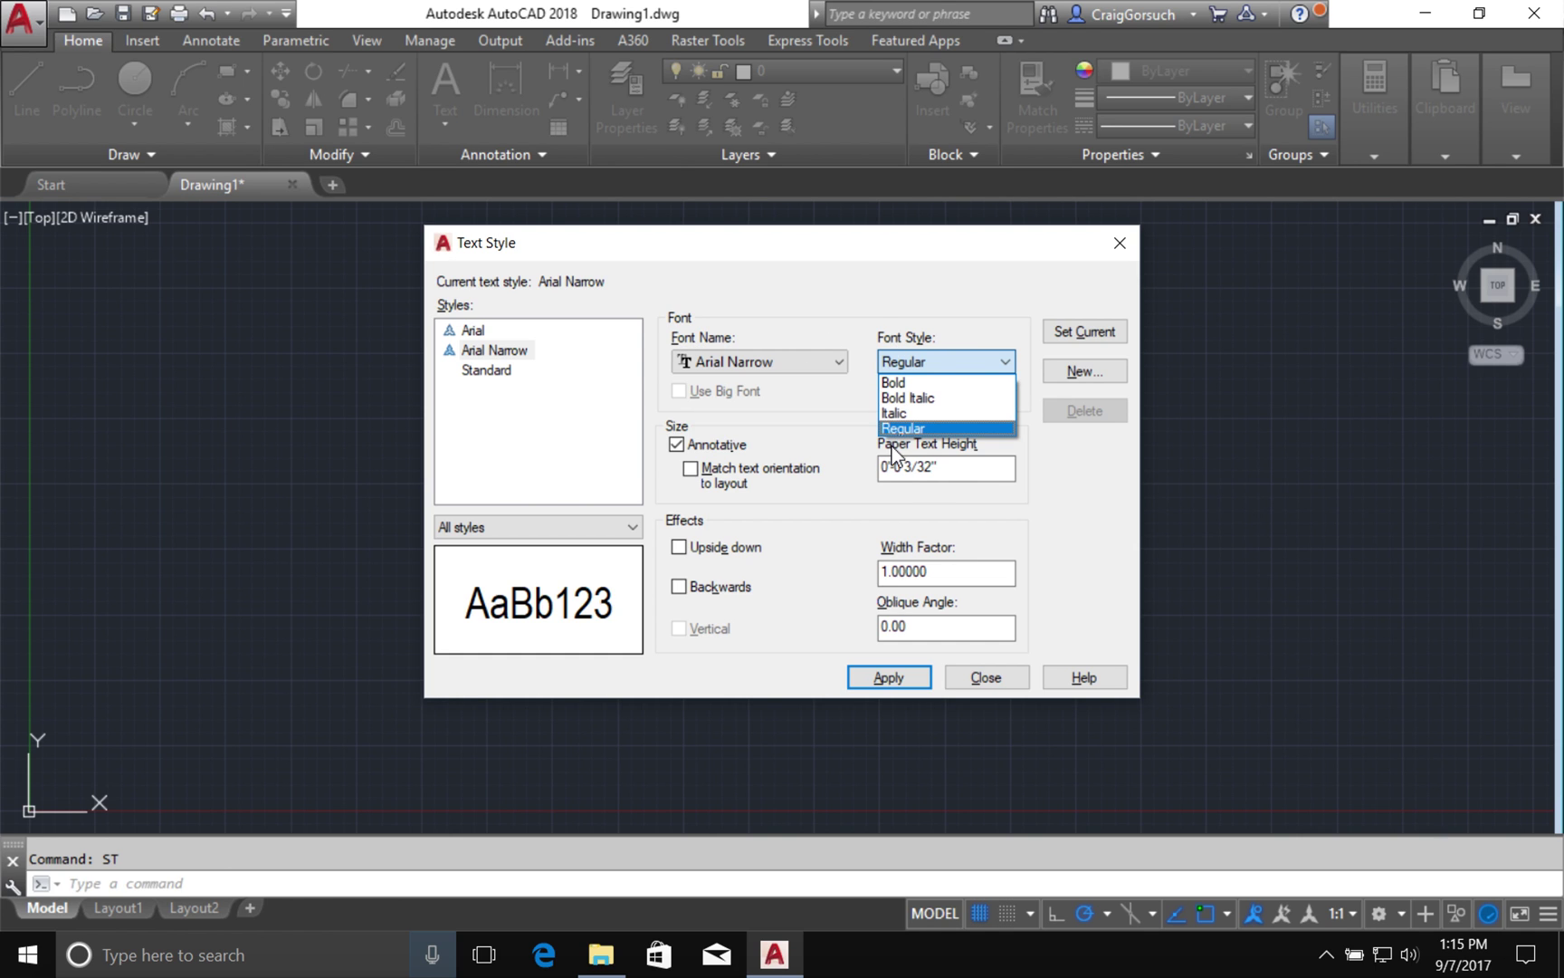
{"action": "left_click", "coordinate": [918, 471]}
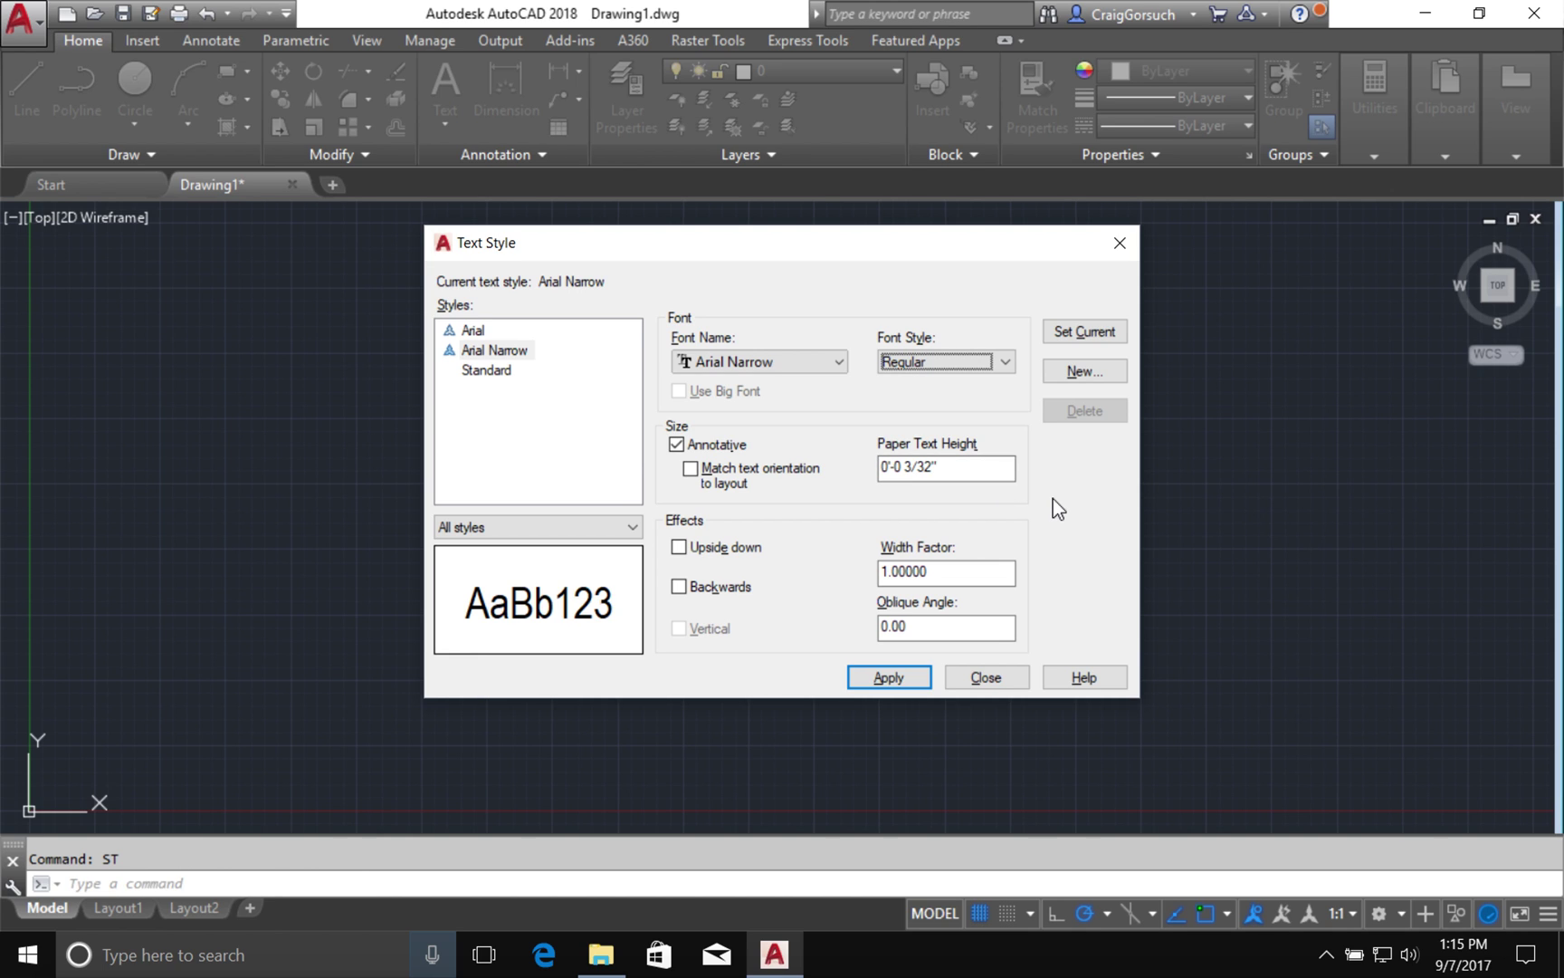
- Try the Arial font with a width factor of .75 on the Arial Narrow text style
{"action": "left_click", "coordinate": [802, 363]}
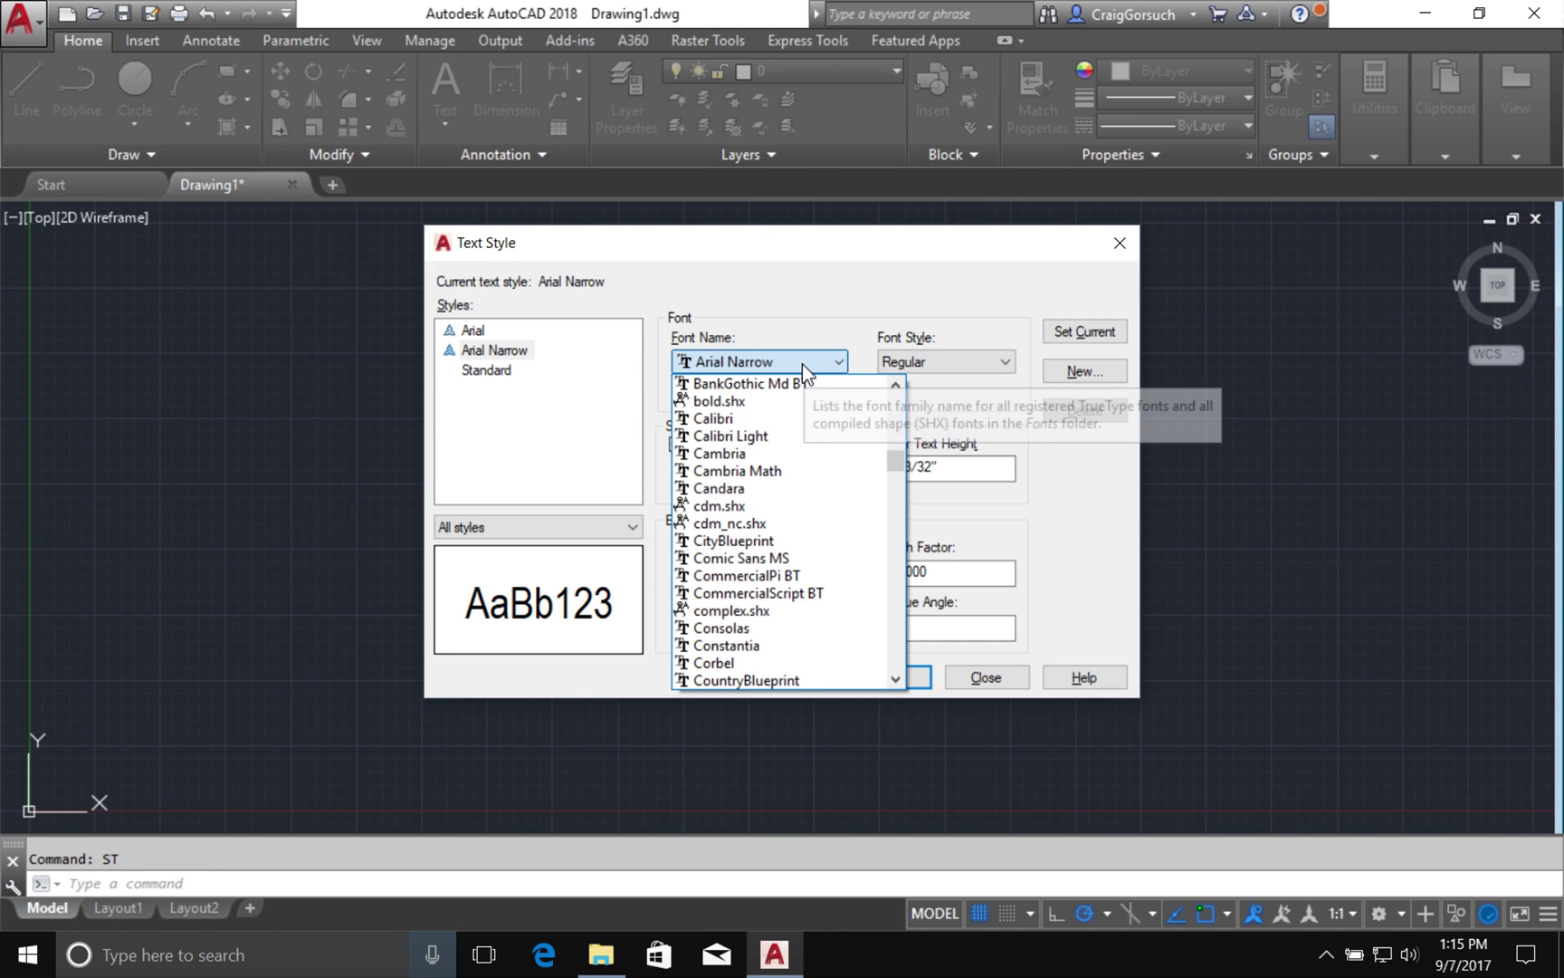
{"action": "scroll", "coordinate": [806, 417], "scroll_direction": "up", "scroll_amount": 3}
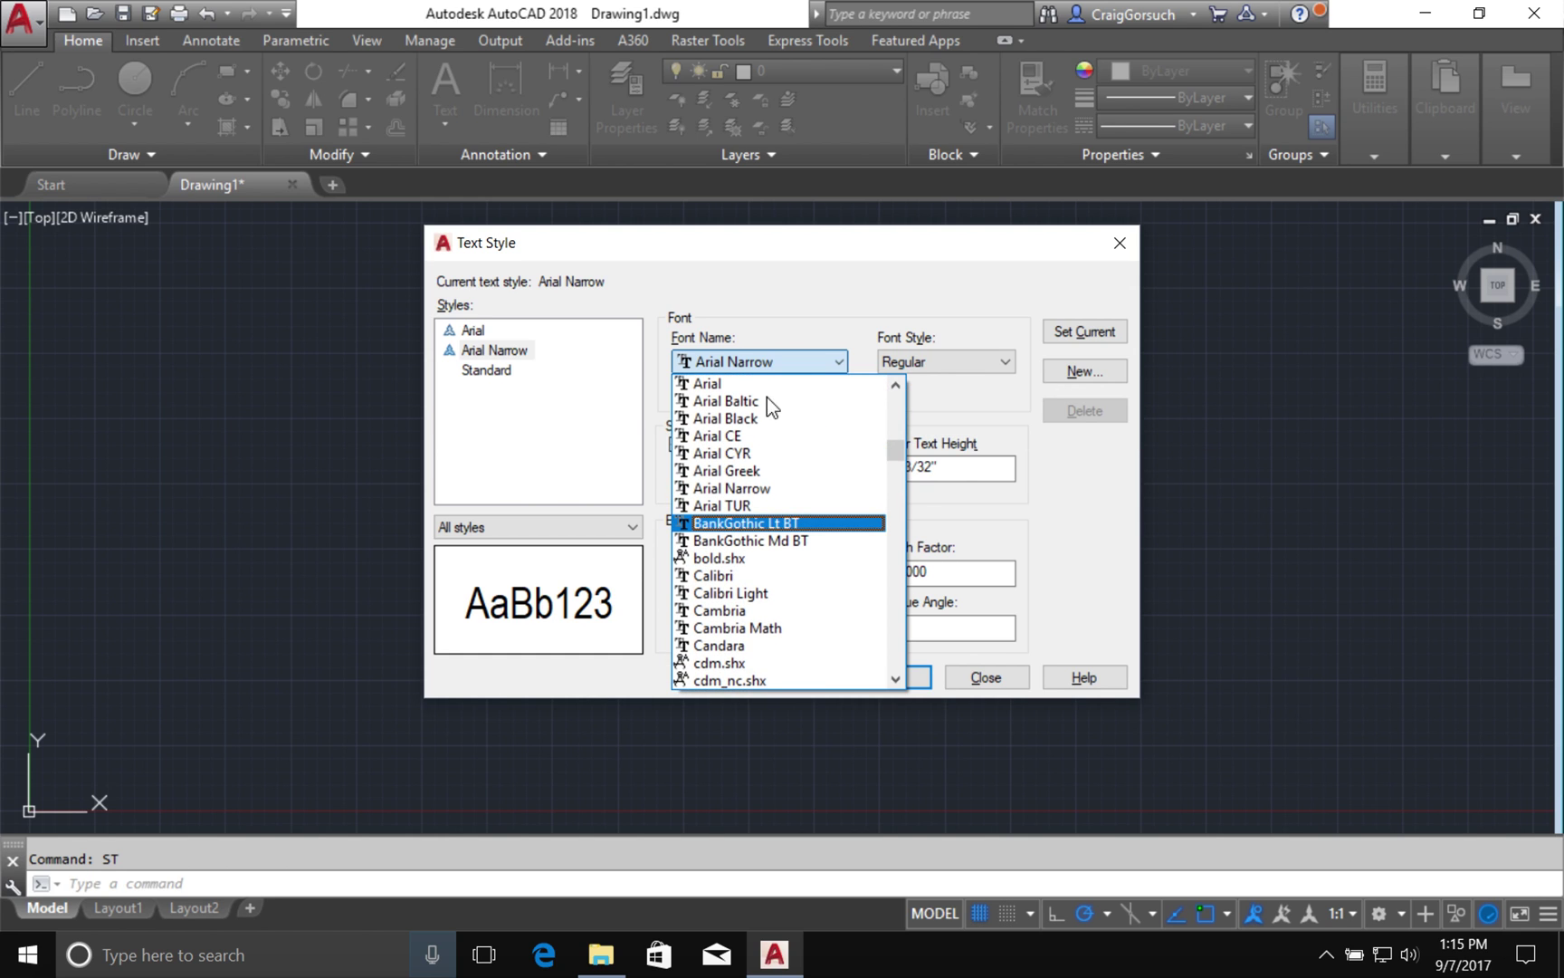
{"action": "left_click", "coordinate": [766, 385]}
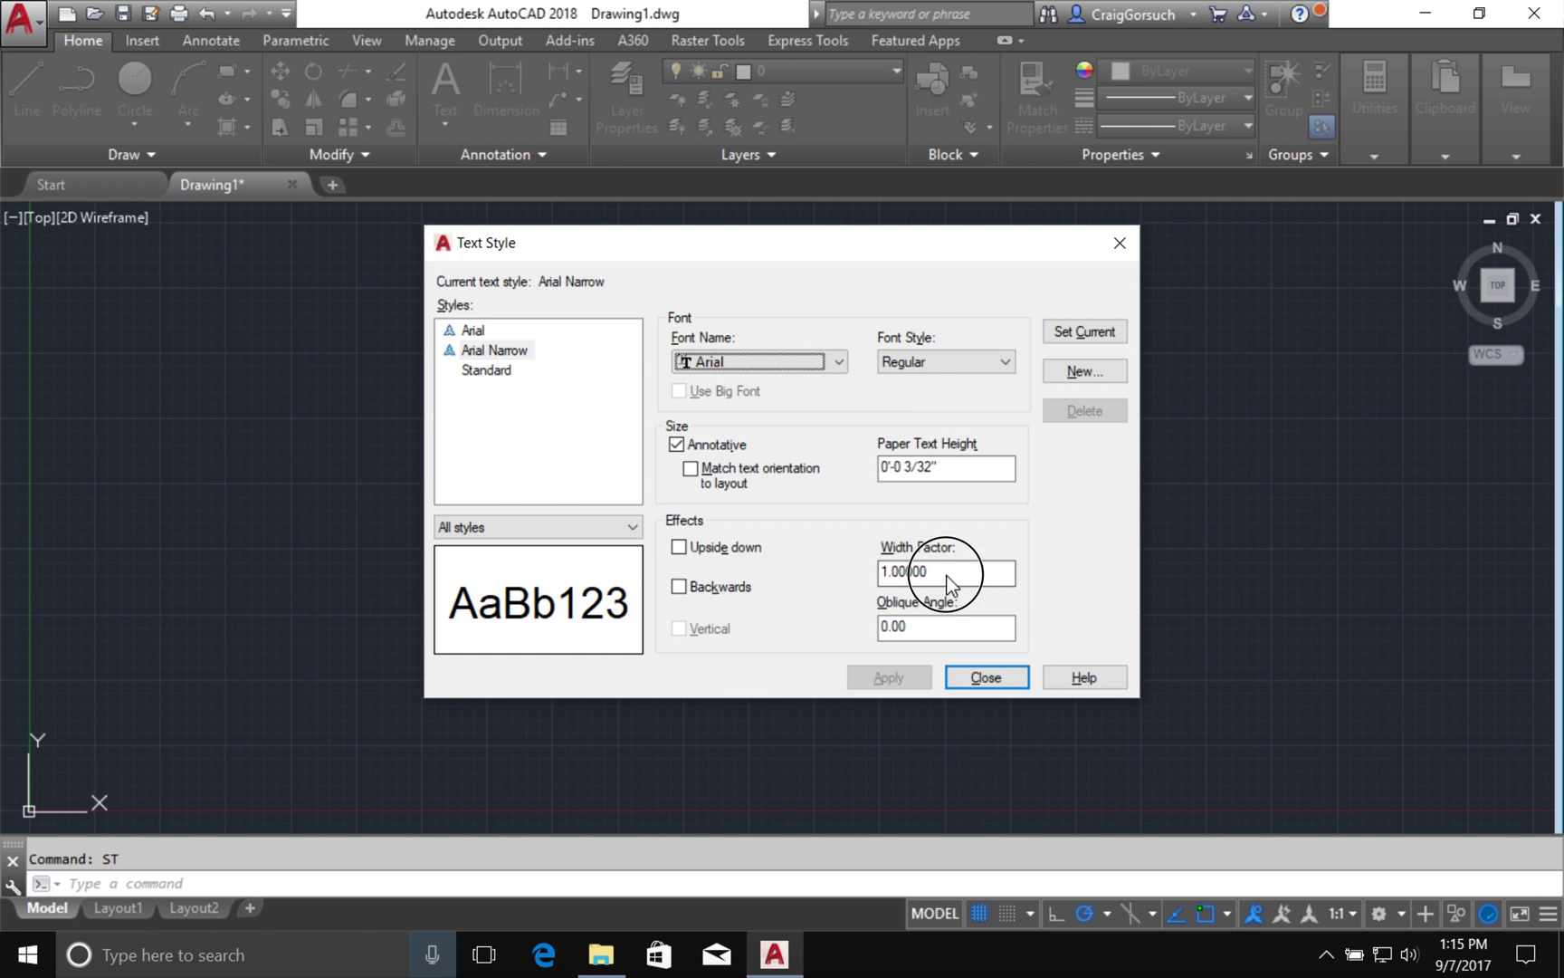
{"action": "left_click_drag", "start_coordinate": [949, 579], "coordinate": [880, 572]}
{"action": "type", "text": "."}
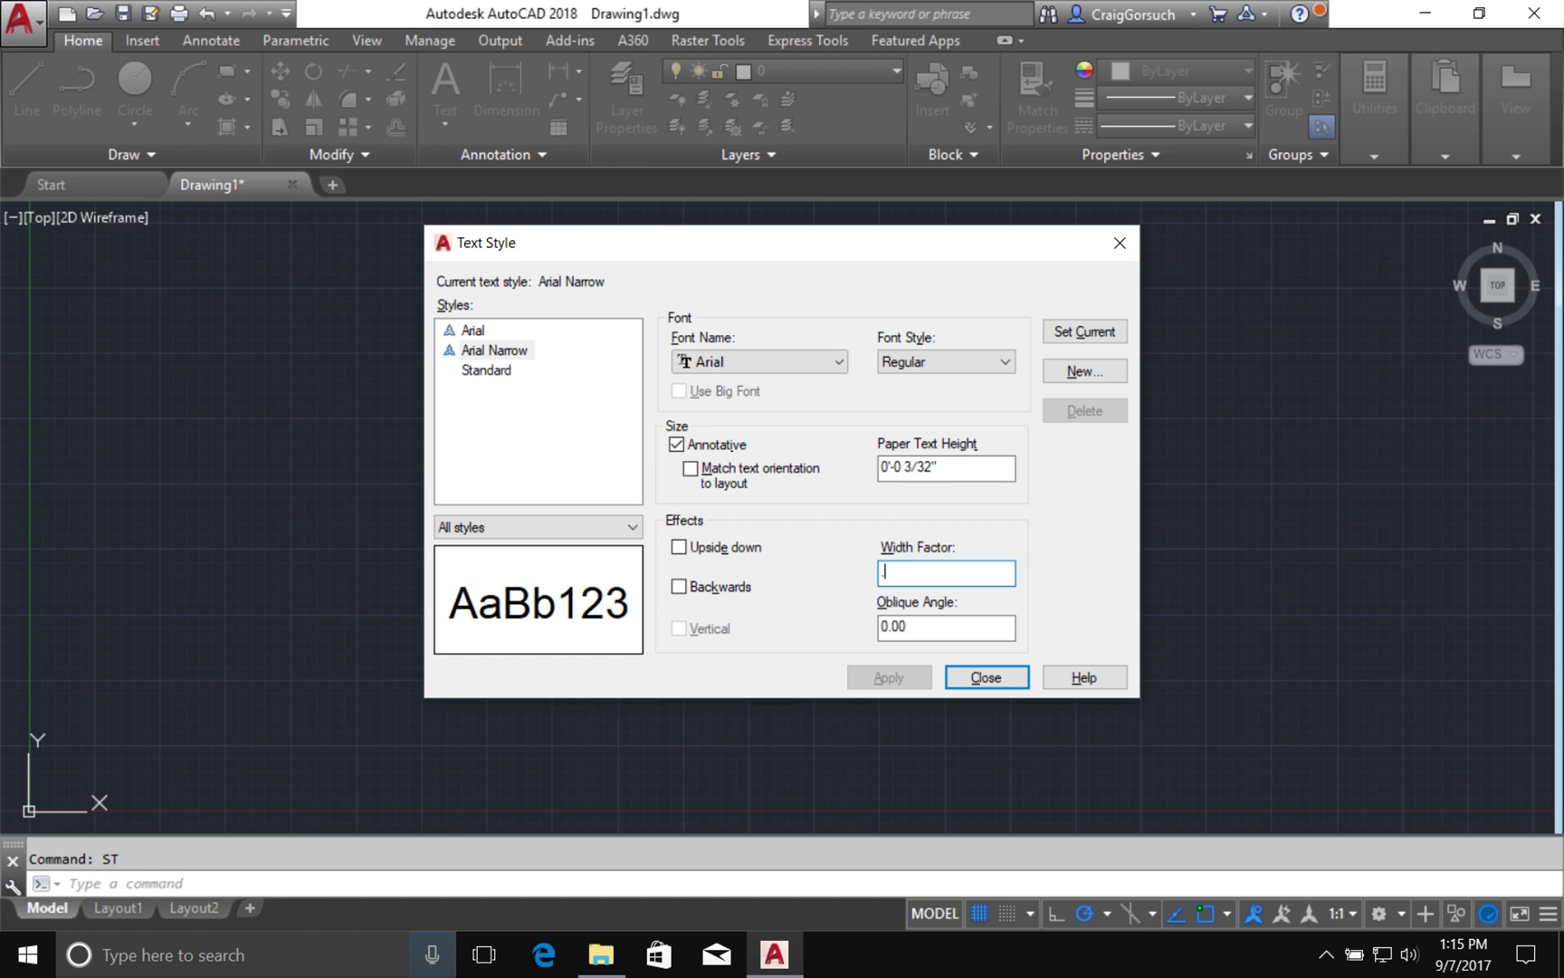
{"action": "type", "text": "75"}
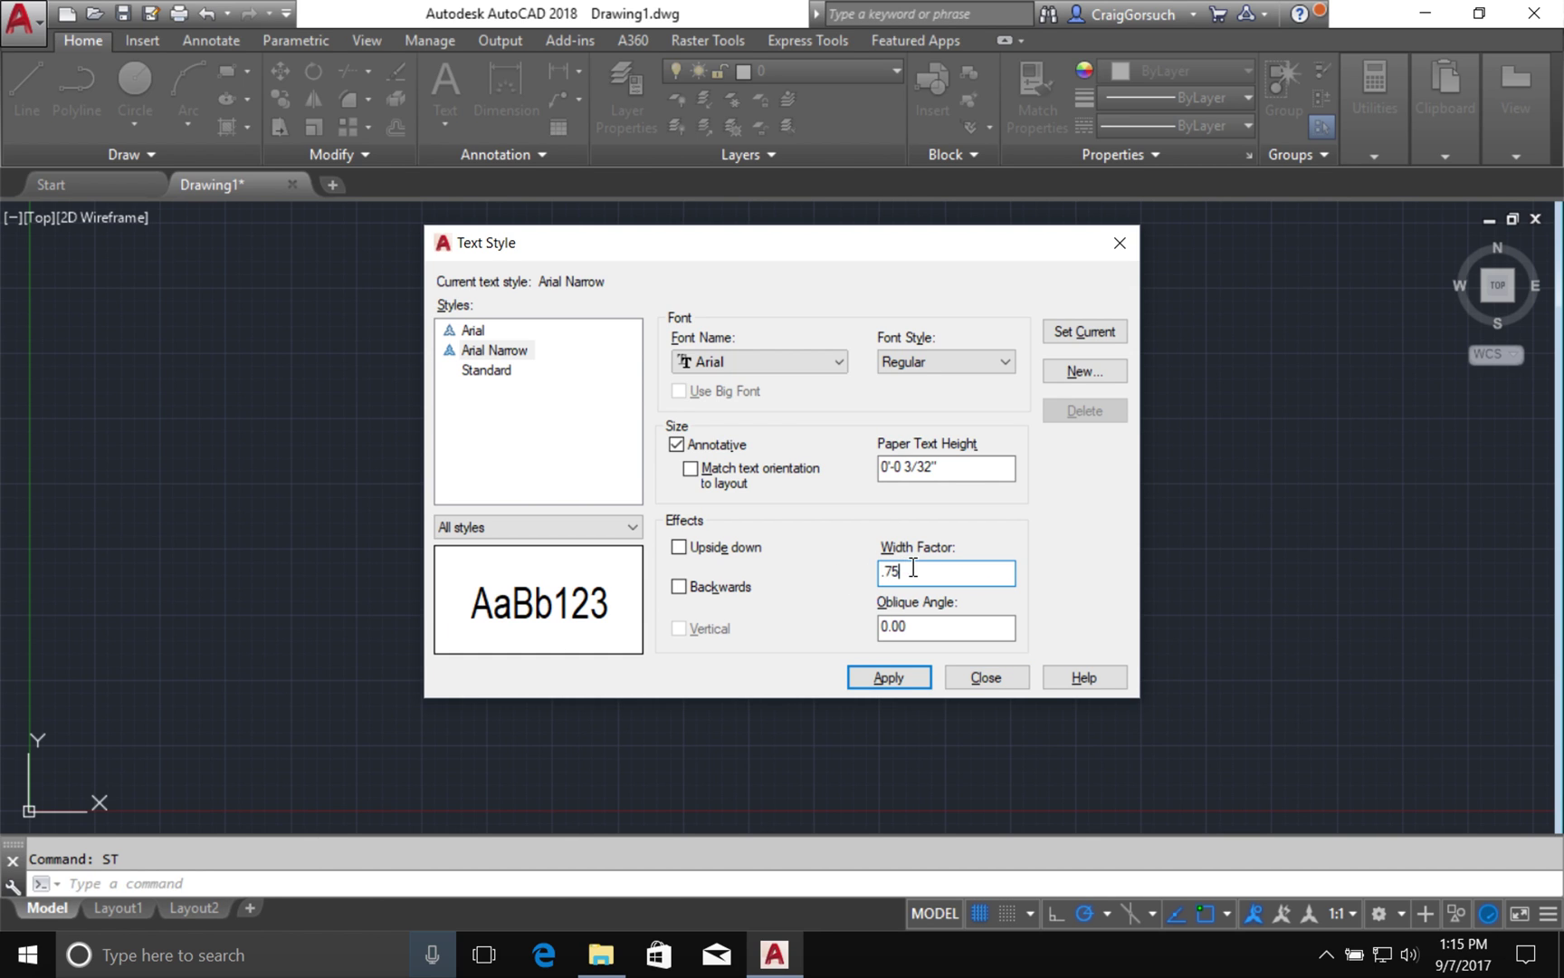
- Set the Arial Narrow style's width factor to 1 and its font to Arial Narrow, and apply the settings
{"action": "left_click_drag", "start_coordinate": [918, 567], "coordinate": [856, 568]}
{"action": "type", "text": "1"}
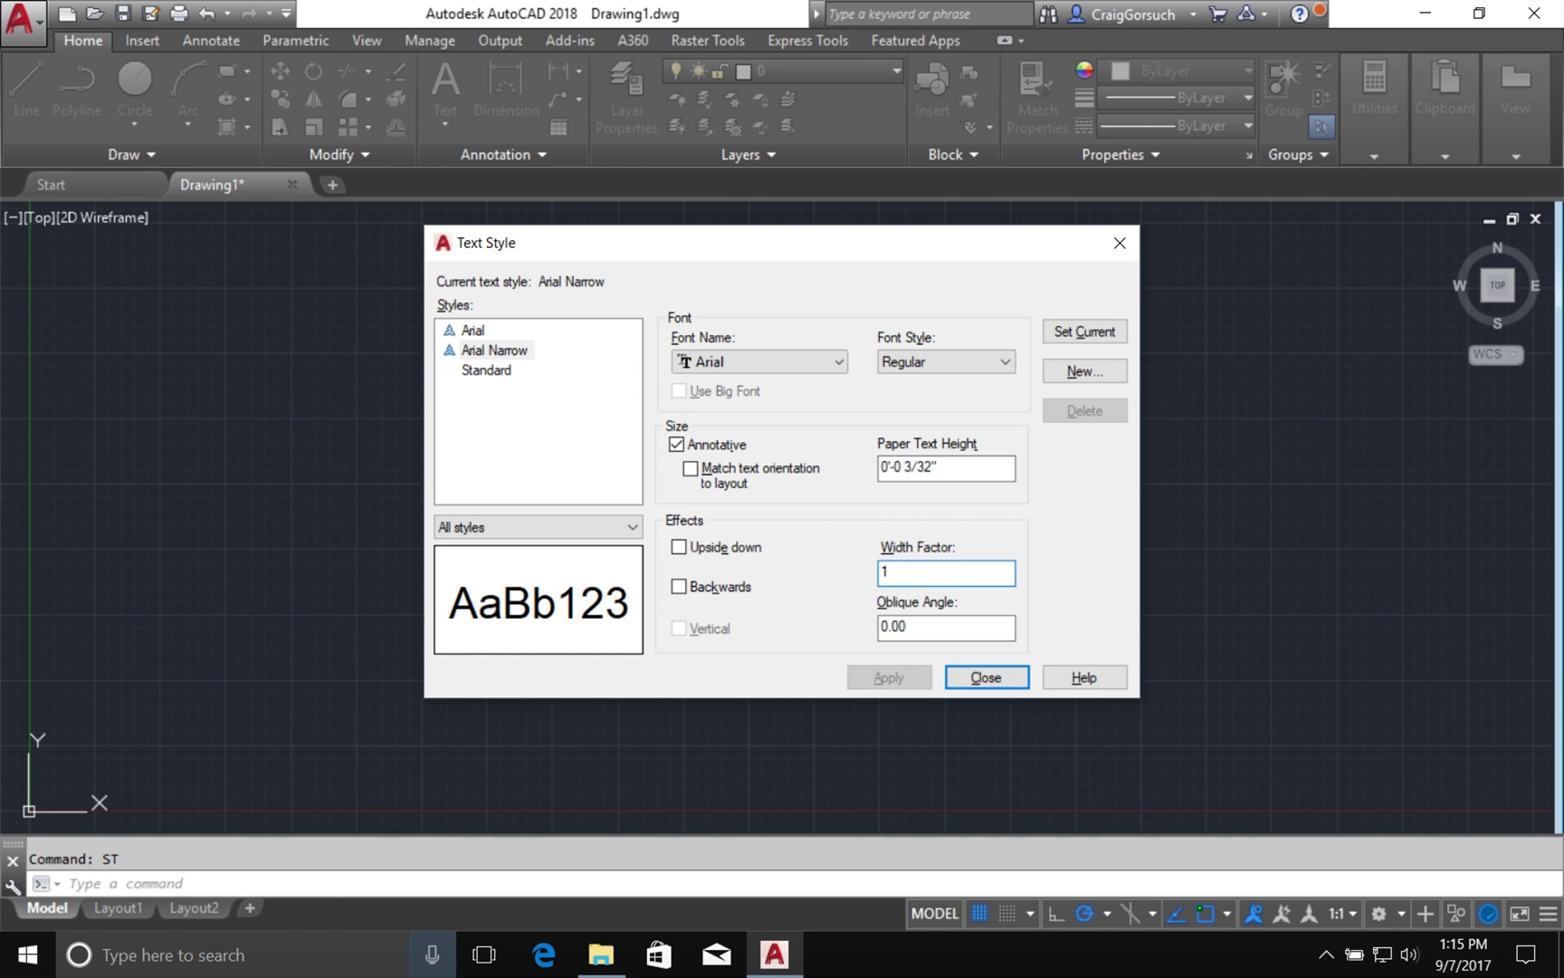
{"action": "key", "text": "Tab"}
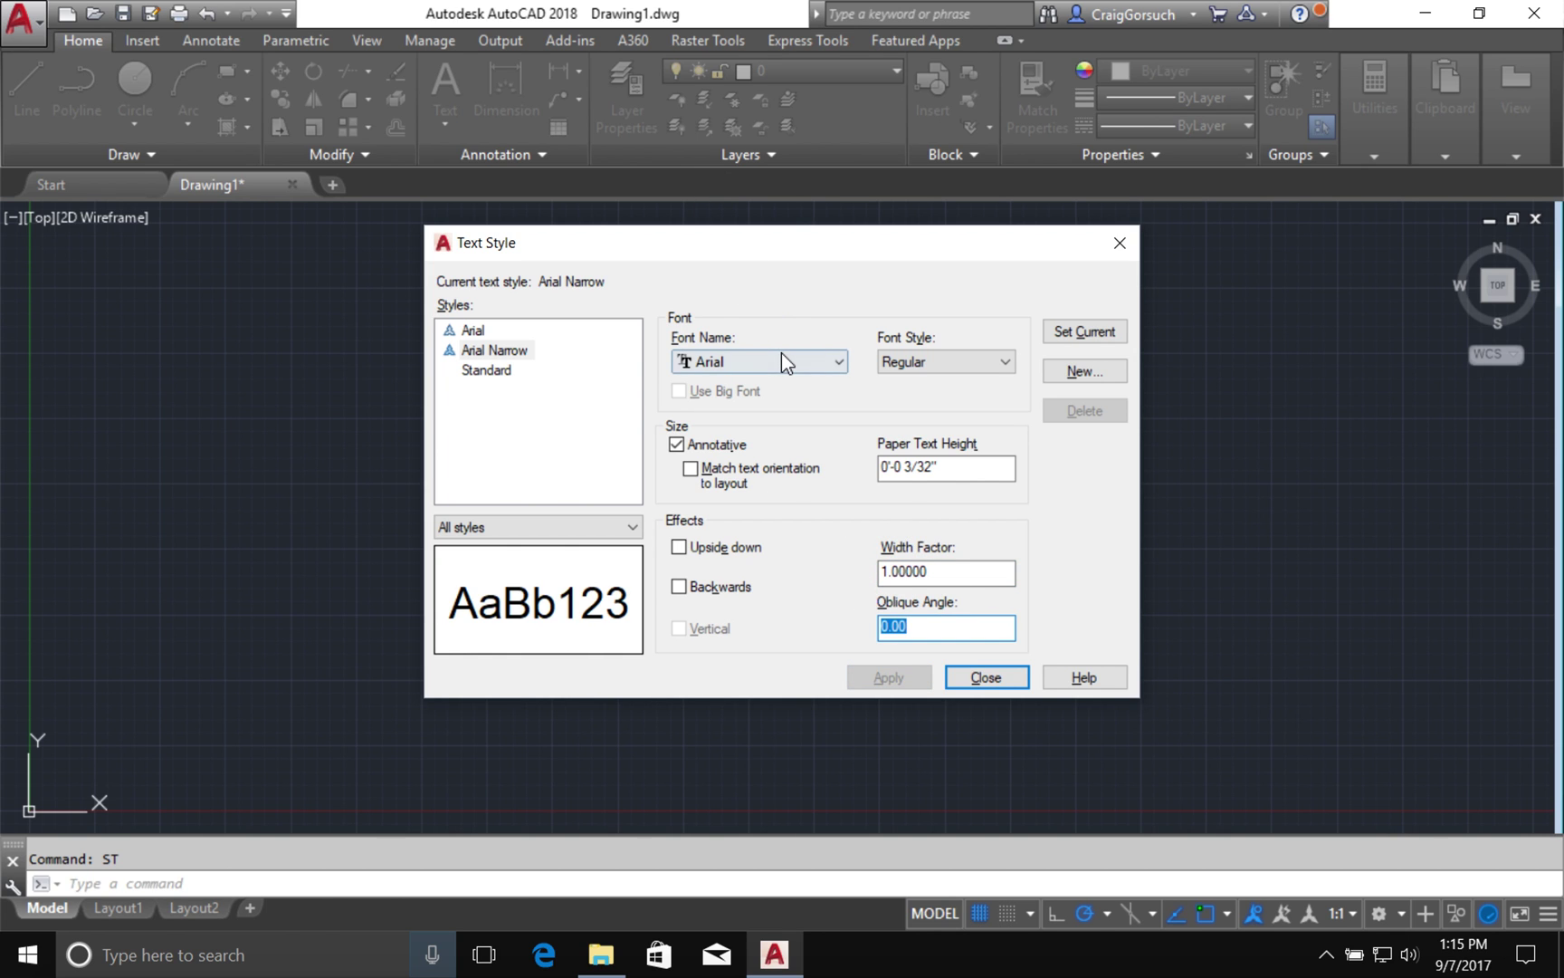
{"action": "left_click", "coordinate": [781, 354]}
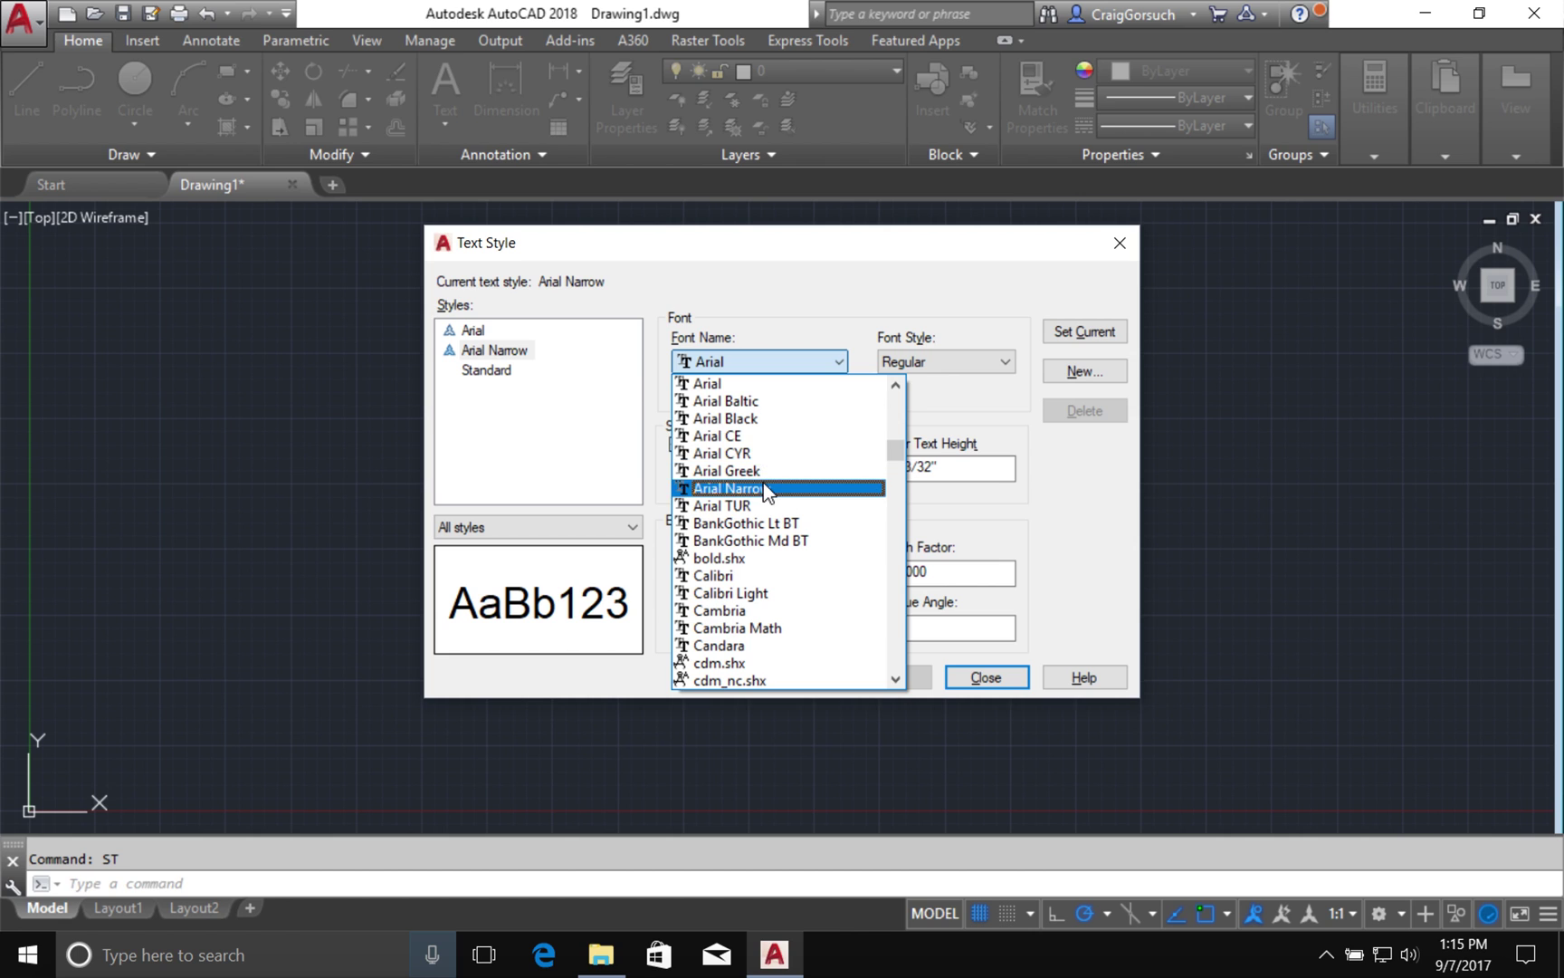
{"action": "left_click", "coordinate": [767, 489]}
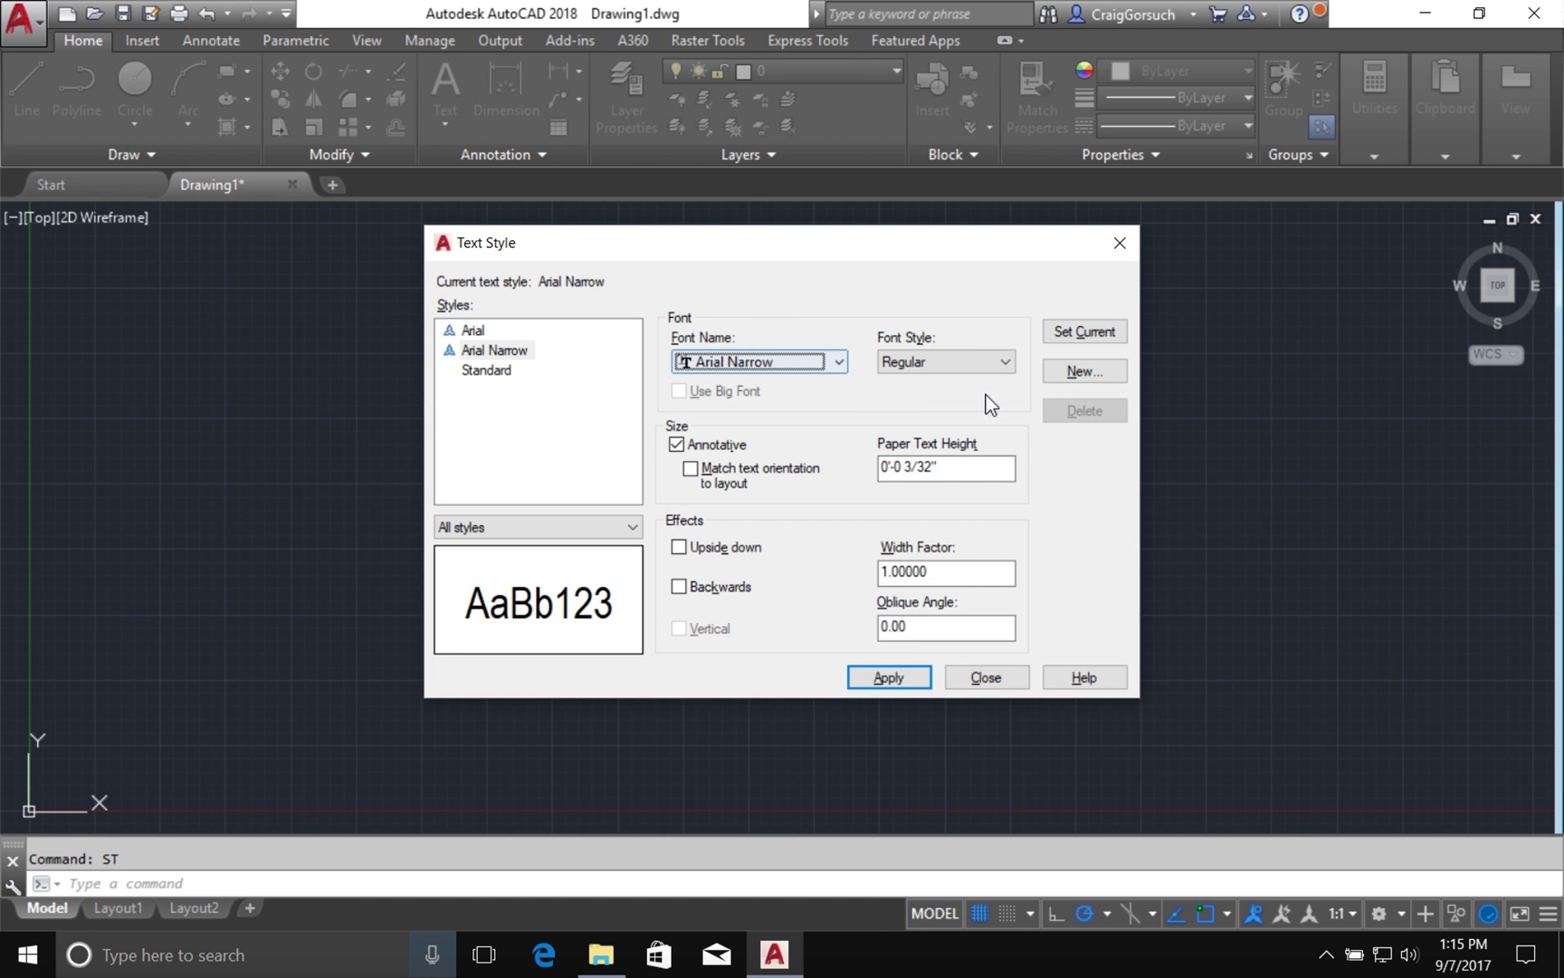
{"action": "left_click", "coordinate": [890, 683]}
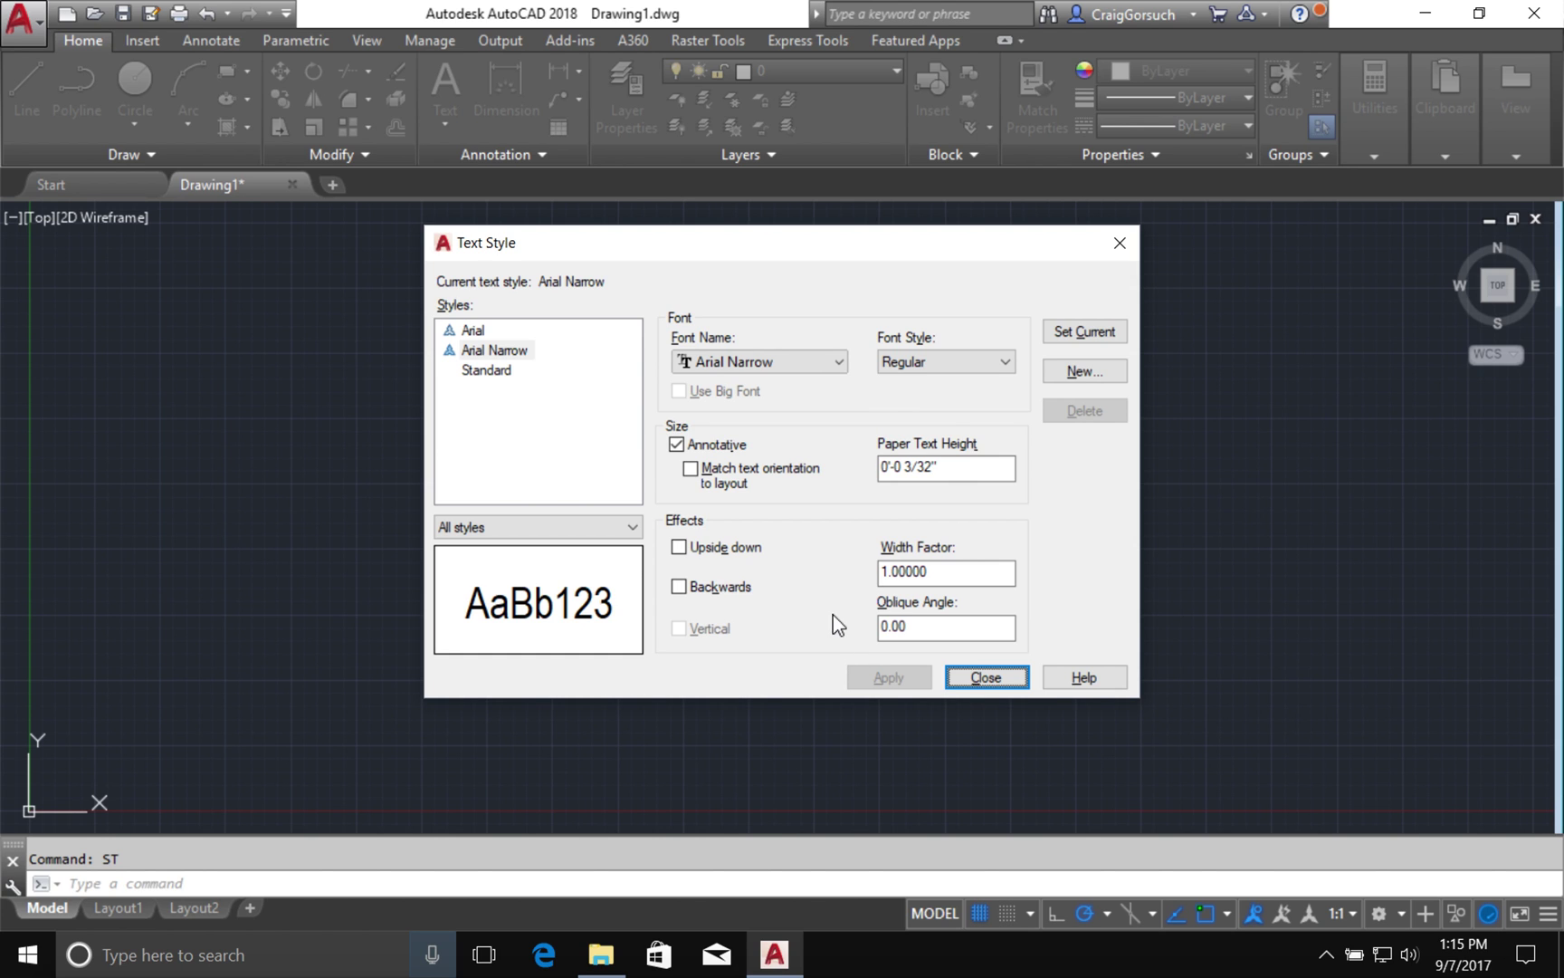
- Create a new text style named Times based on the Arial Narrow style
{"action": "left_click", "coordinate": [472, 332]}
{"action": "left_click", "coordinate": [501, 353]}
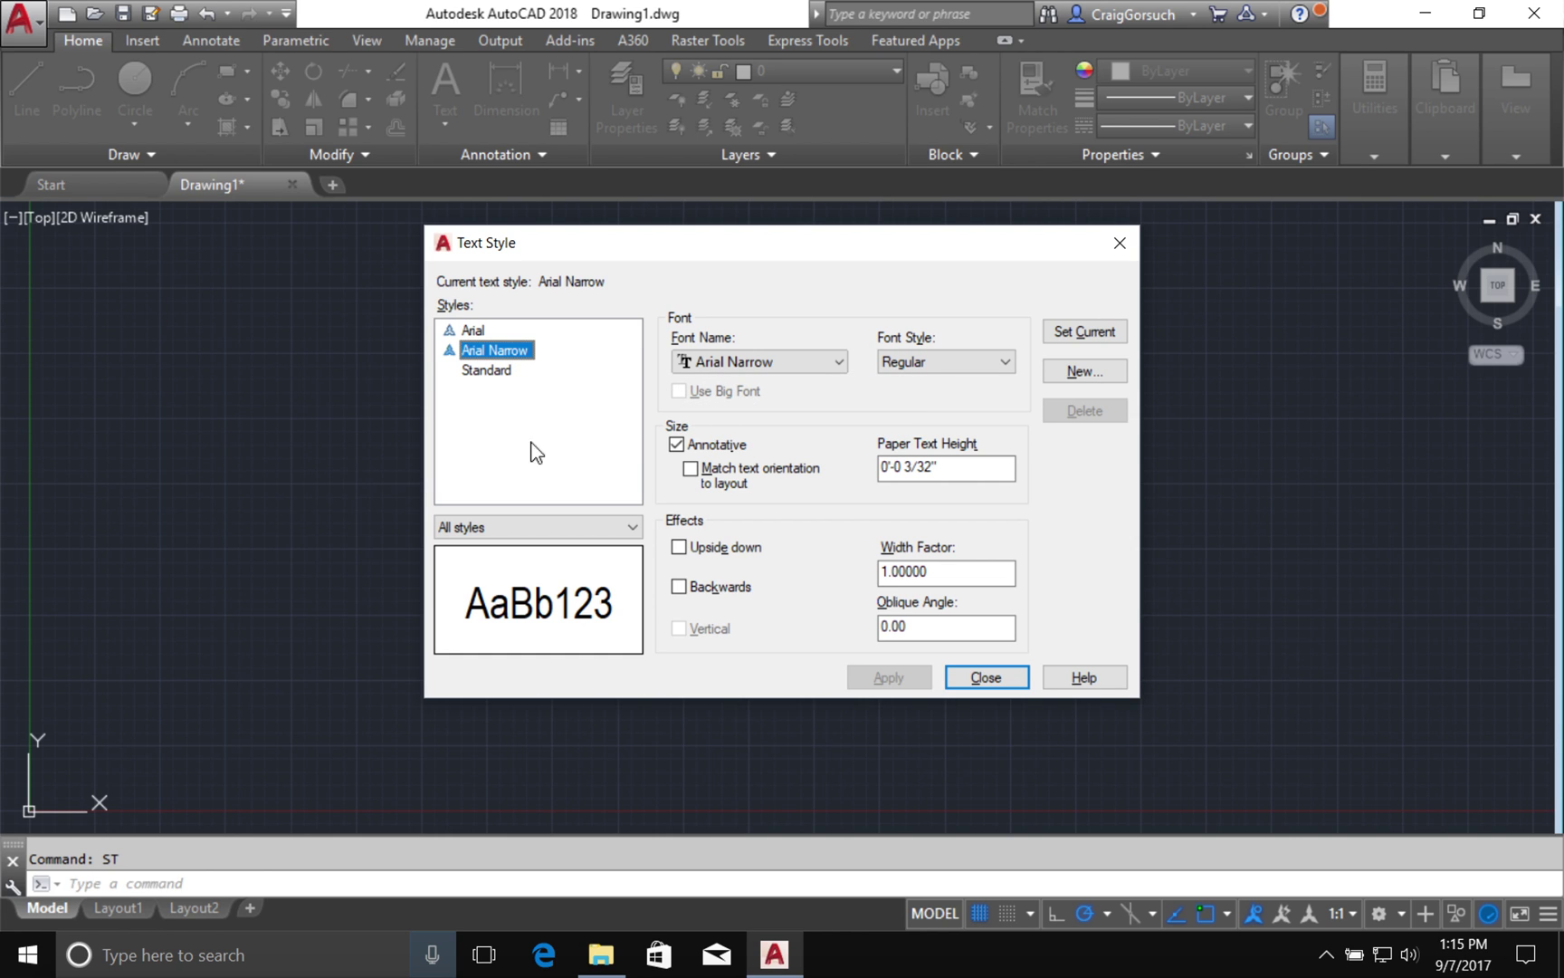
{"action": "left_click", "coordinate": [1095, 371]}
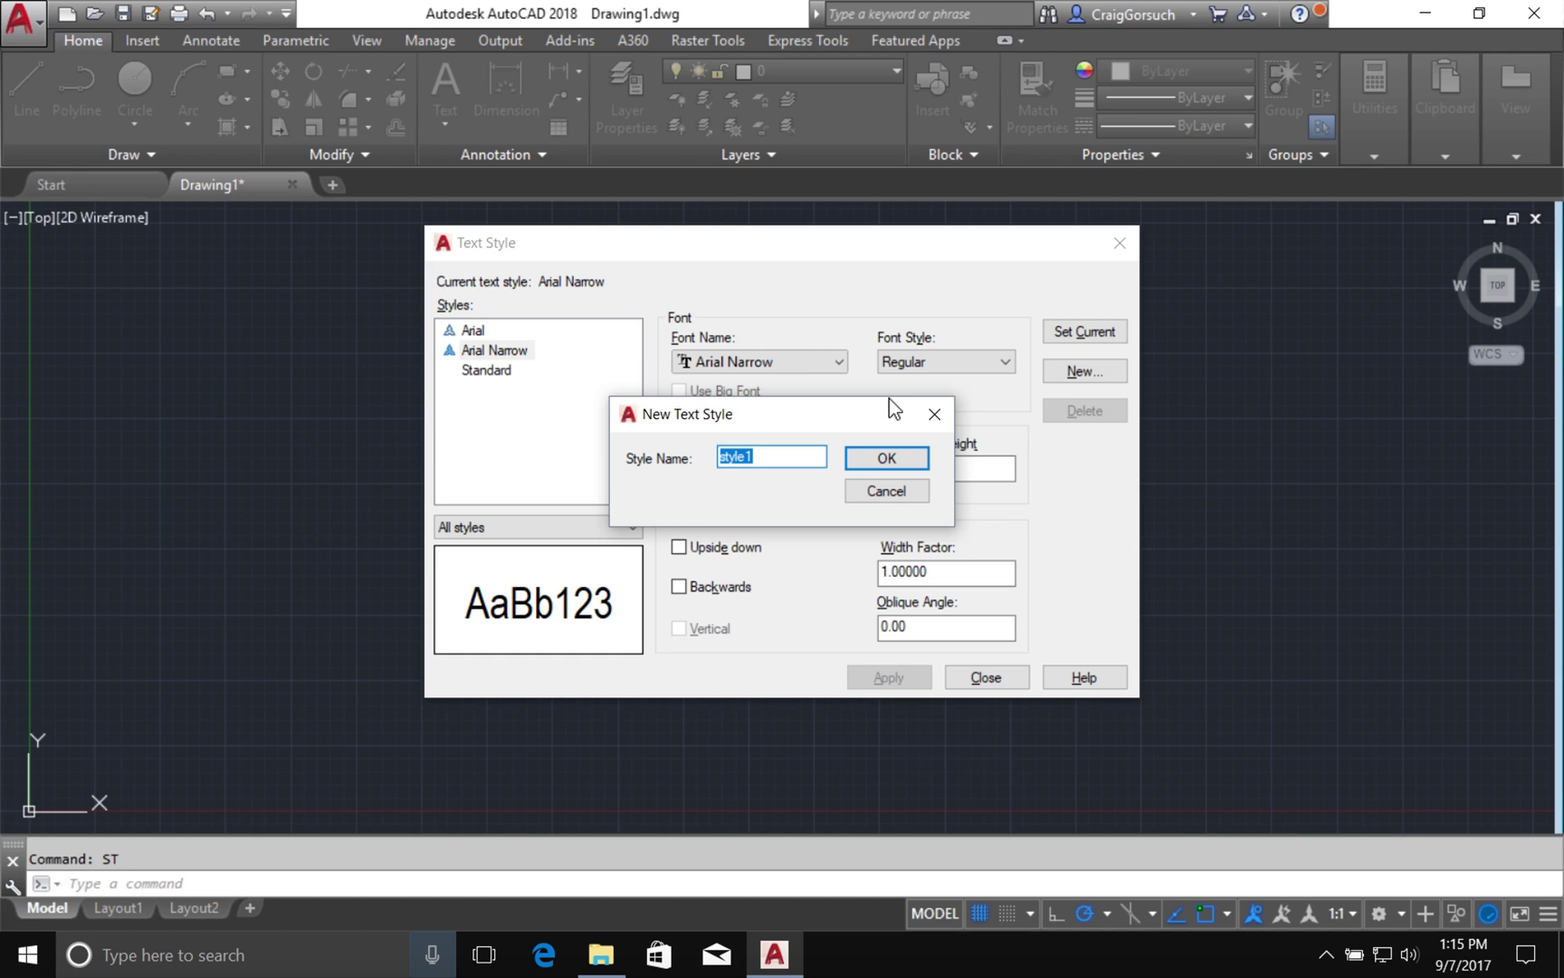
{"action": "type", "text": "Times"}
{"action": "left_click", "coordinate": [903, 458]}
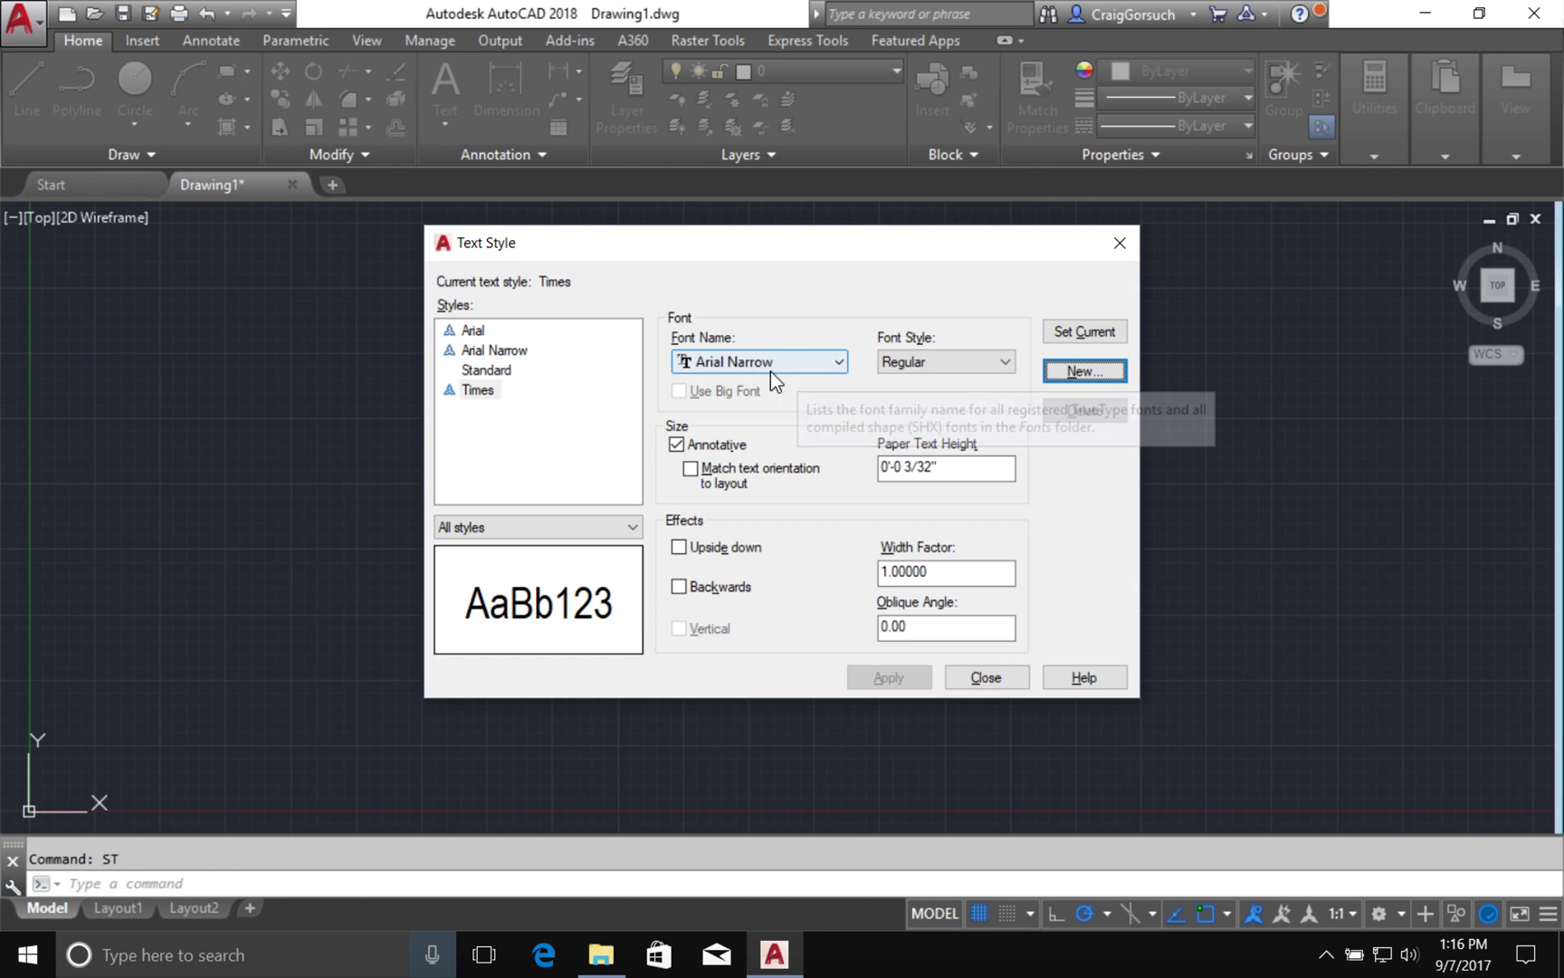
- Try an oblique angle of 15 on the Times style, and set the angle back to 0
{"action": "left_click", "coordinate": [921, 363]}
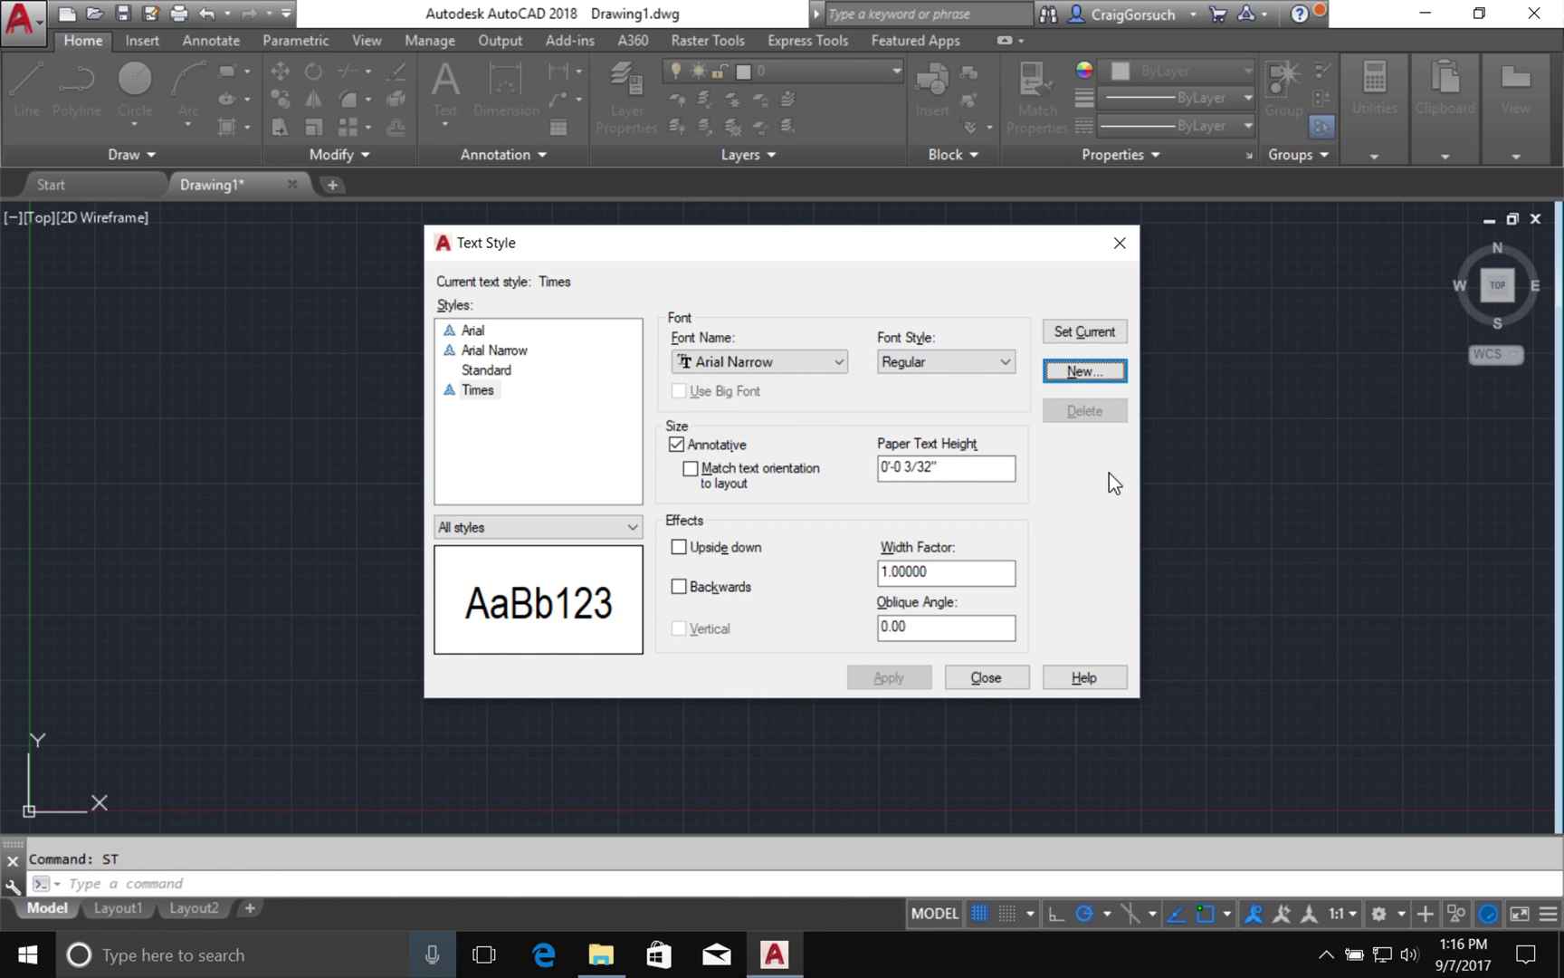
{"action": "double_click", "coordinate": [924, 626]}
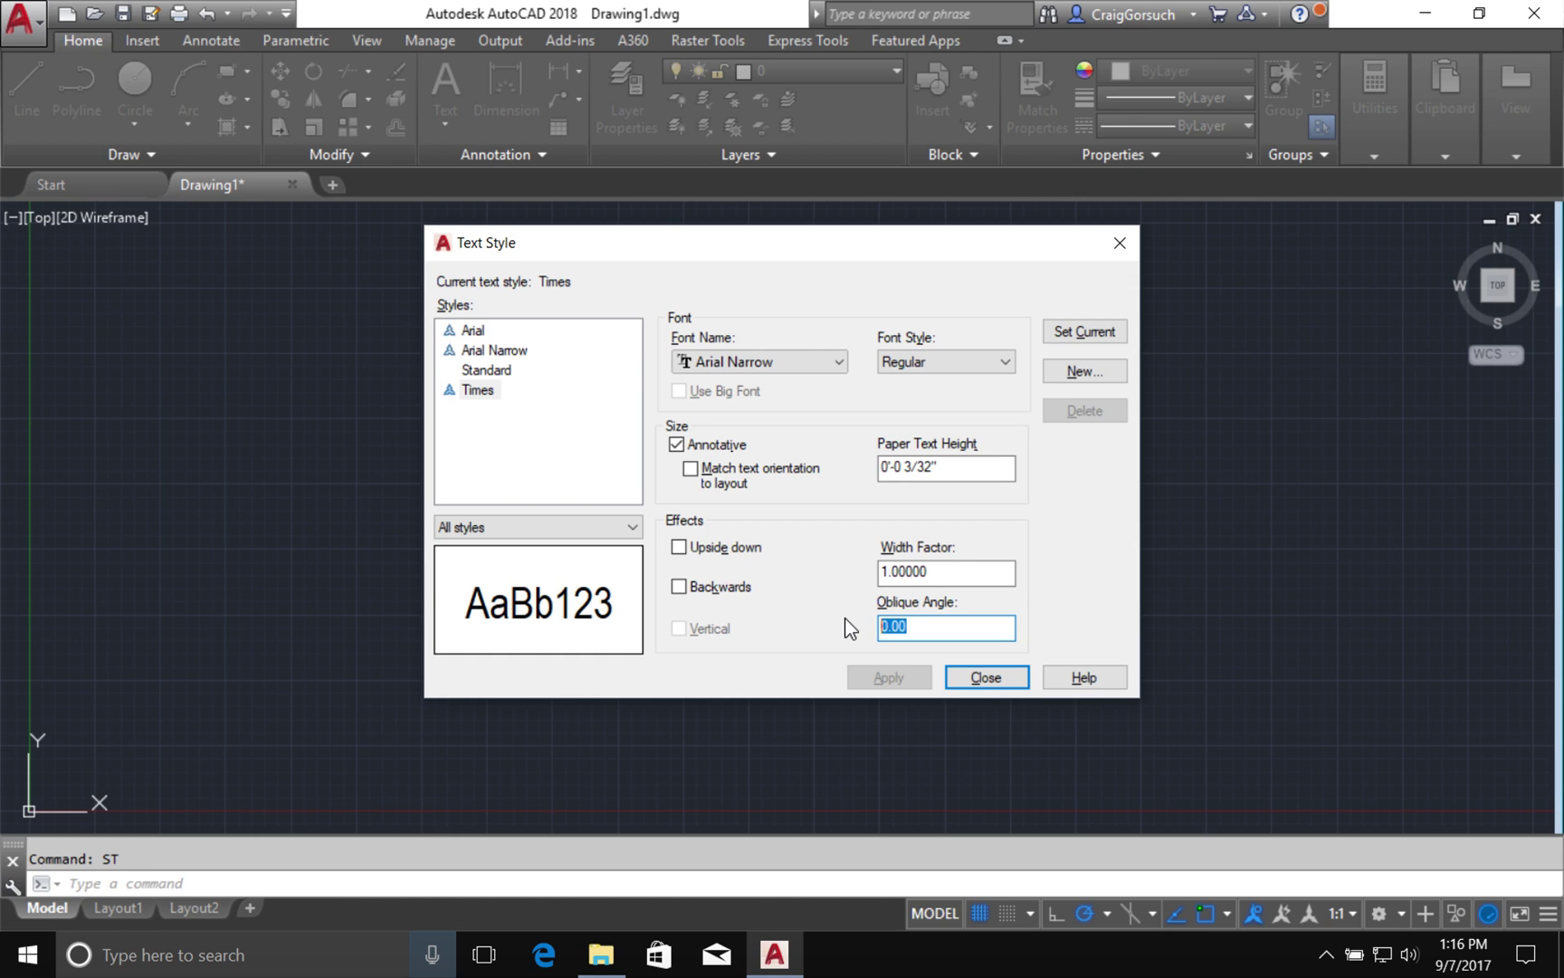
{"action": "type", "text": "15"}
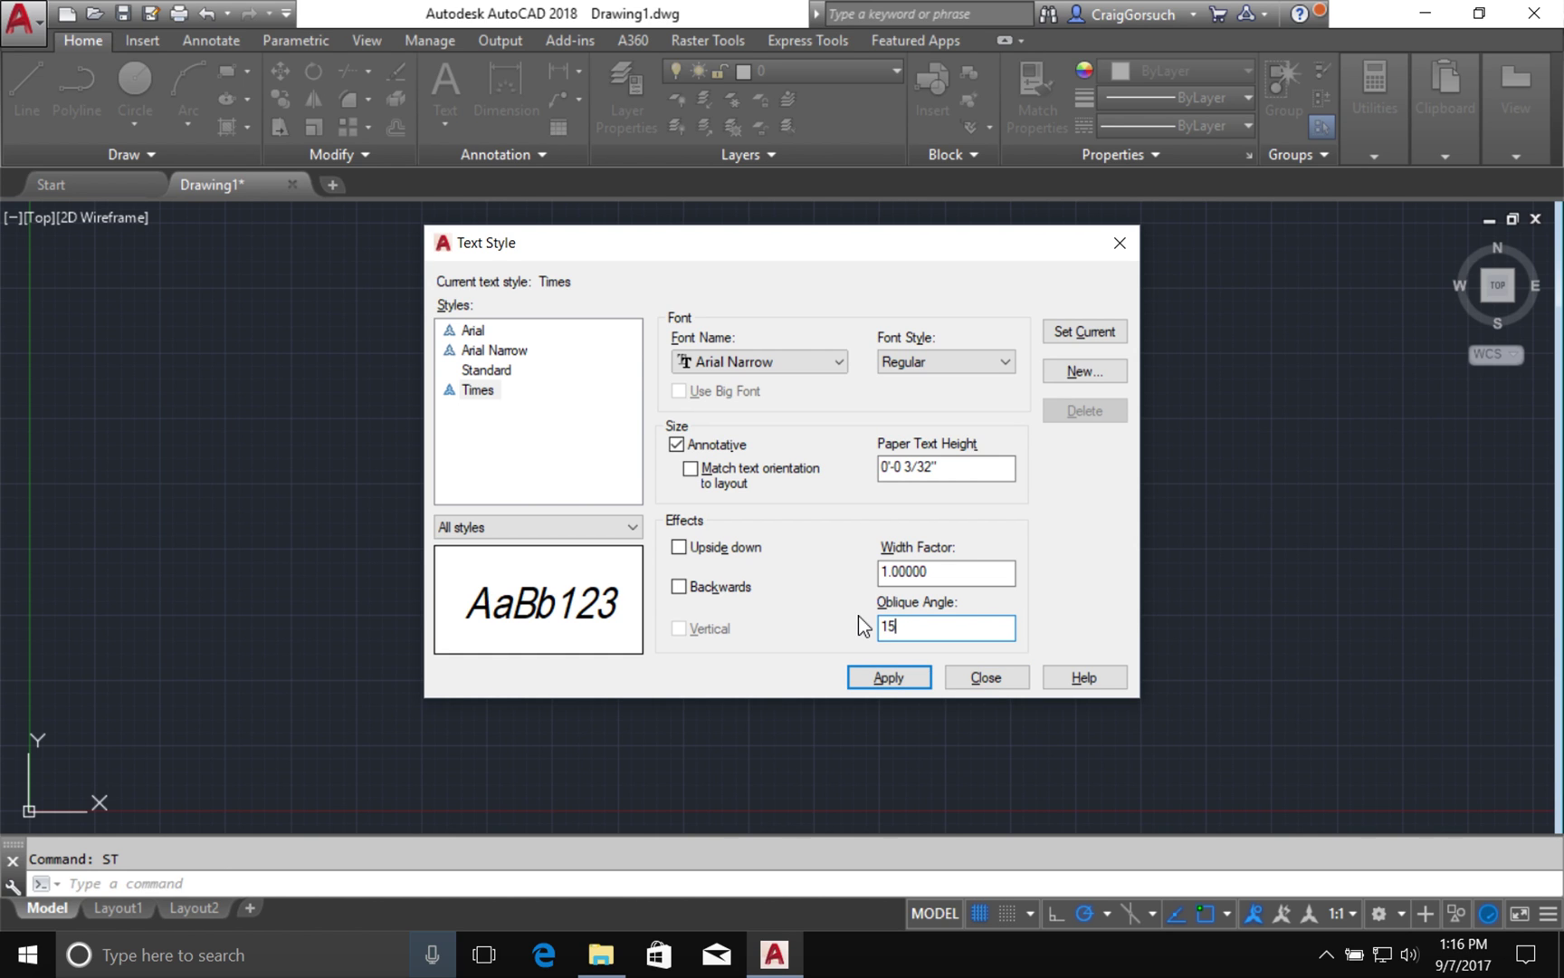
{"action": "left_click", "coordinate": [911, 624]}
{"action": "left_click_drag", "start_coordinate": [912, 631], "coordinate": [876, 634]}
{"action": "type", "text": "0"}
{"action": "key", "text": "Return"}
- Preview the Backwards and Upside down effects on the Times style, switching each one off again
{"action": "left_click", "coordinate": [720, 588]}
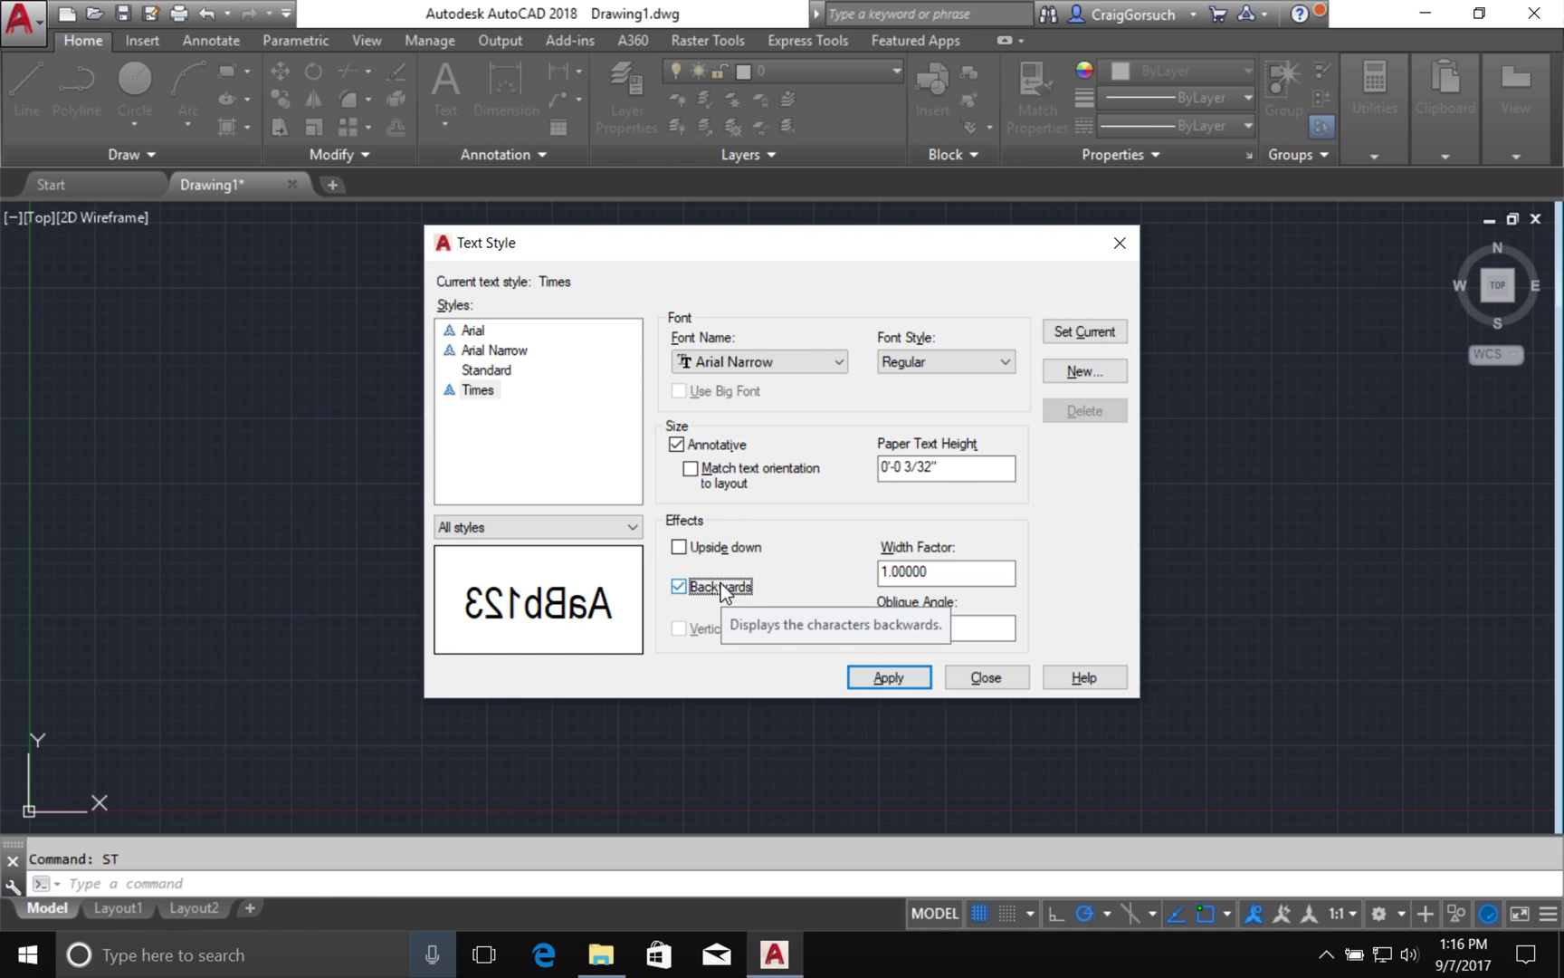
{"action": "left_click", "coordinate": [721, 588]}
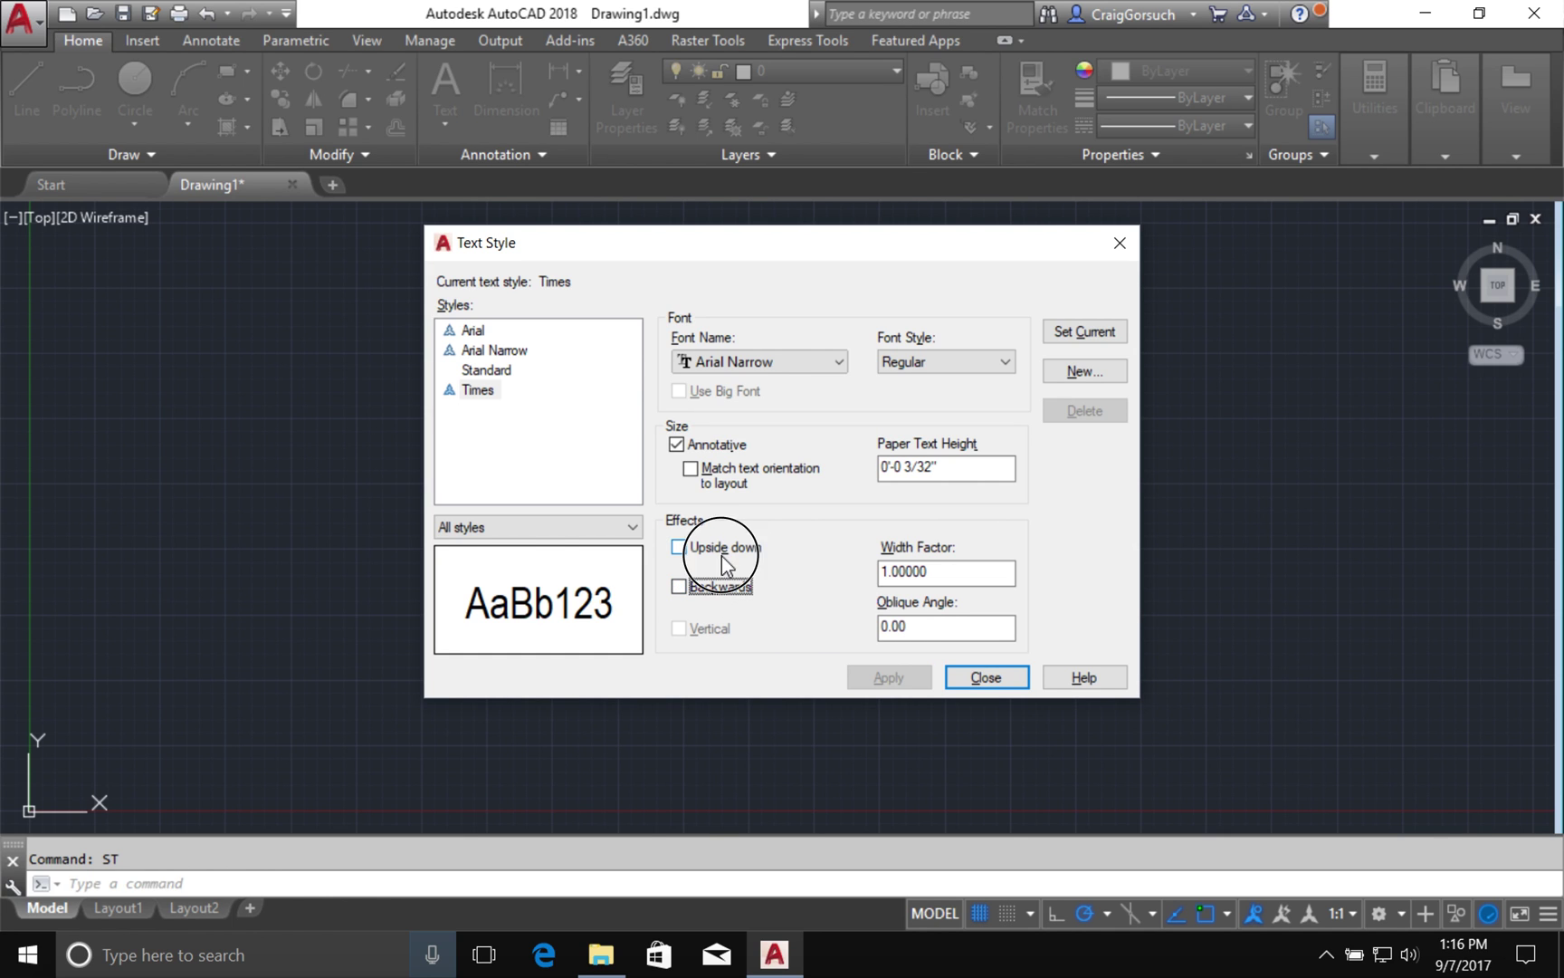
{"action": "left_click", "coordinate": [721, 552]}
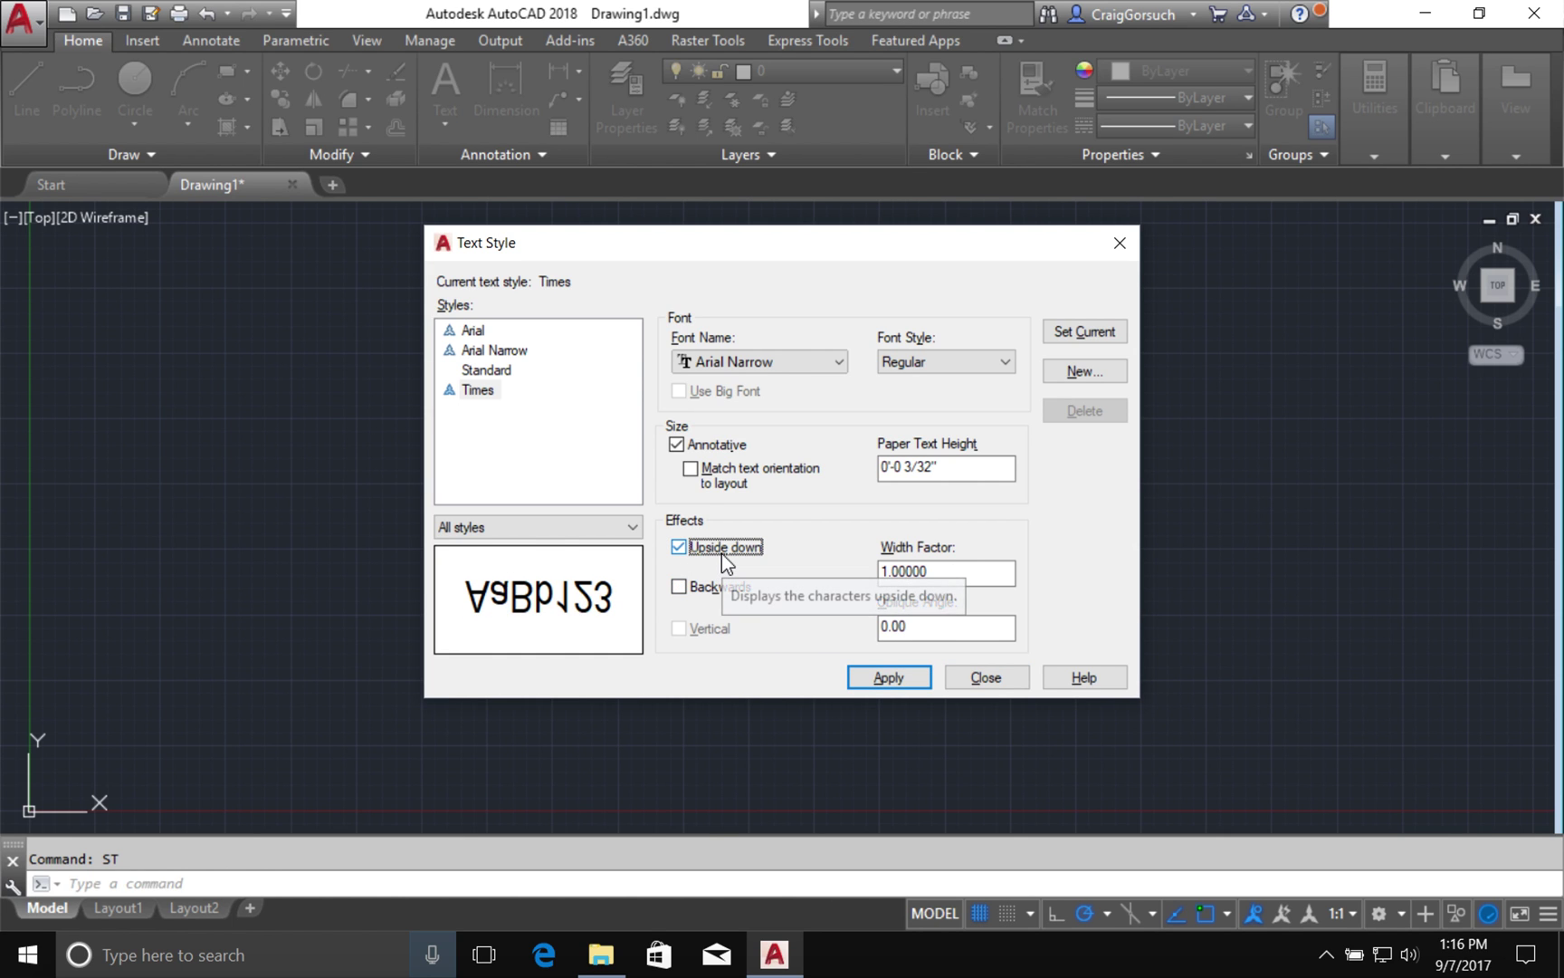
{"action": "left_click", "coordinate": [721, 554]}
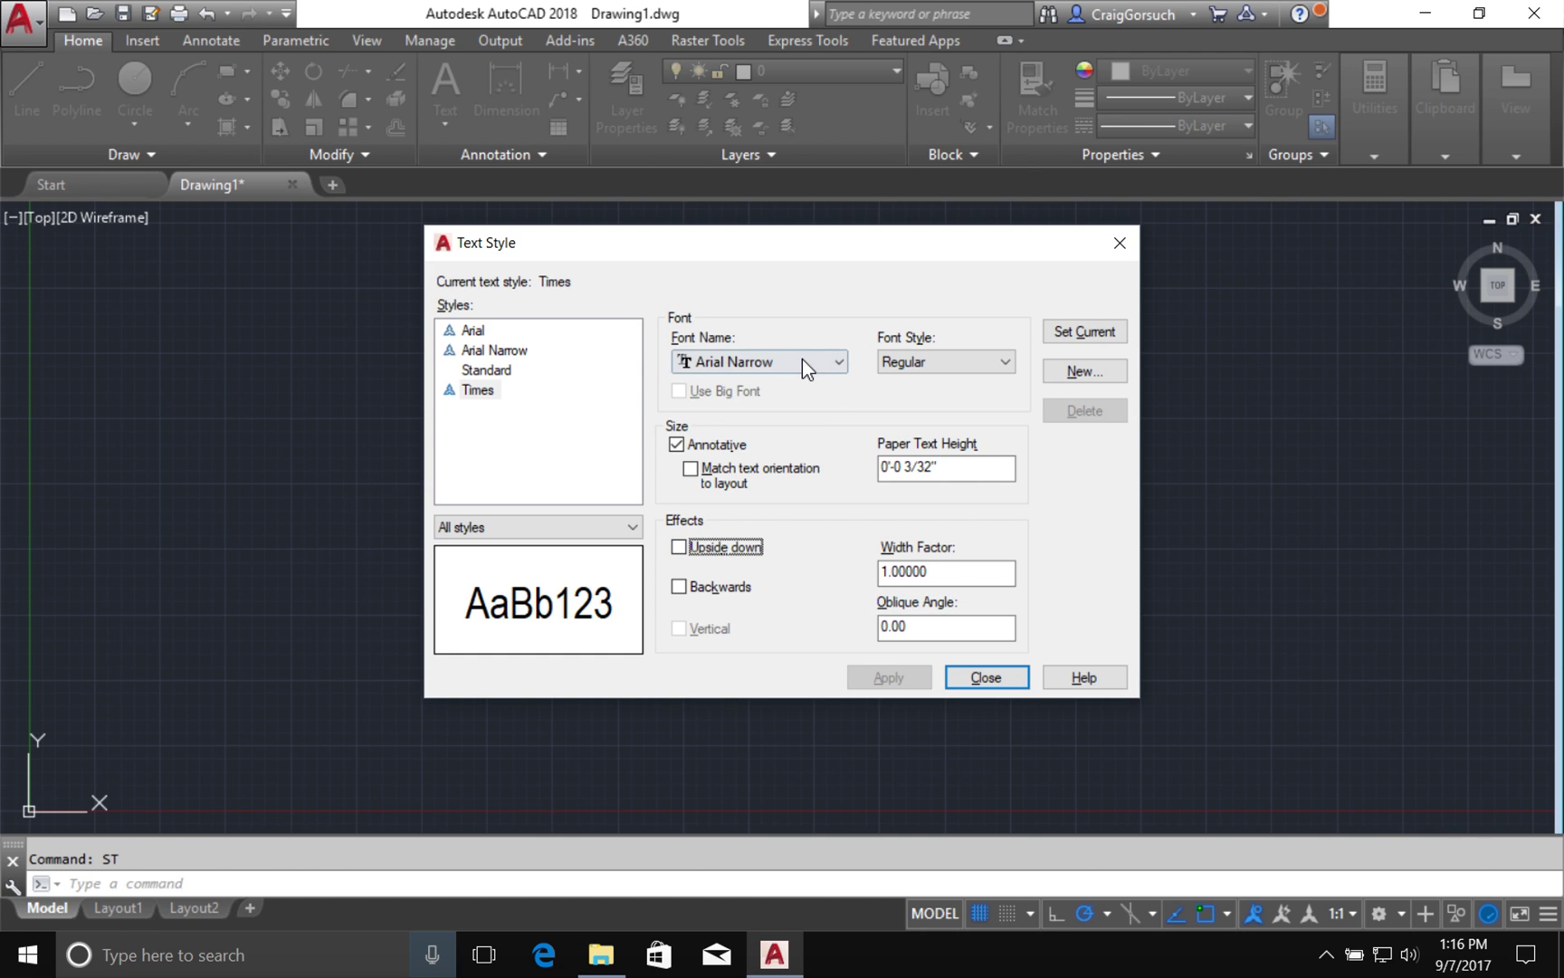
- Assign the Times New Roman font to the Times text style and apply the change
{"action": "left_click", "coordinate": [472, 393]}
{"action": "left_click", "coordinate": [739, 360]}
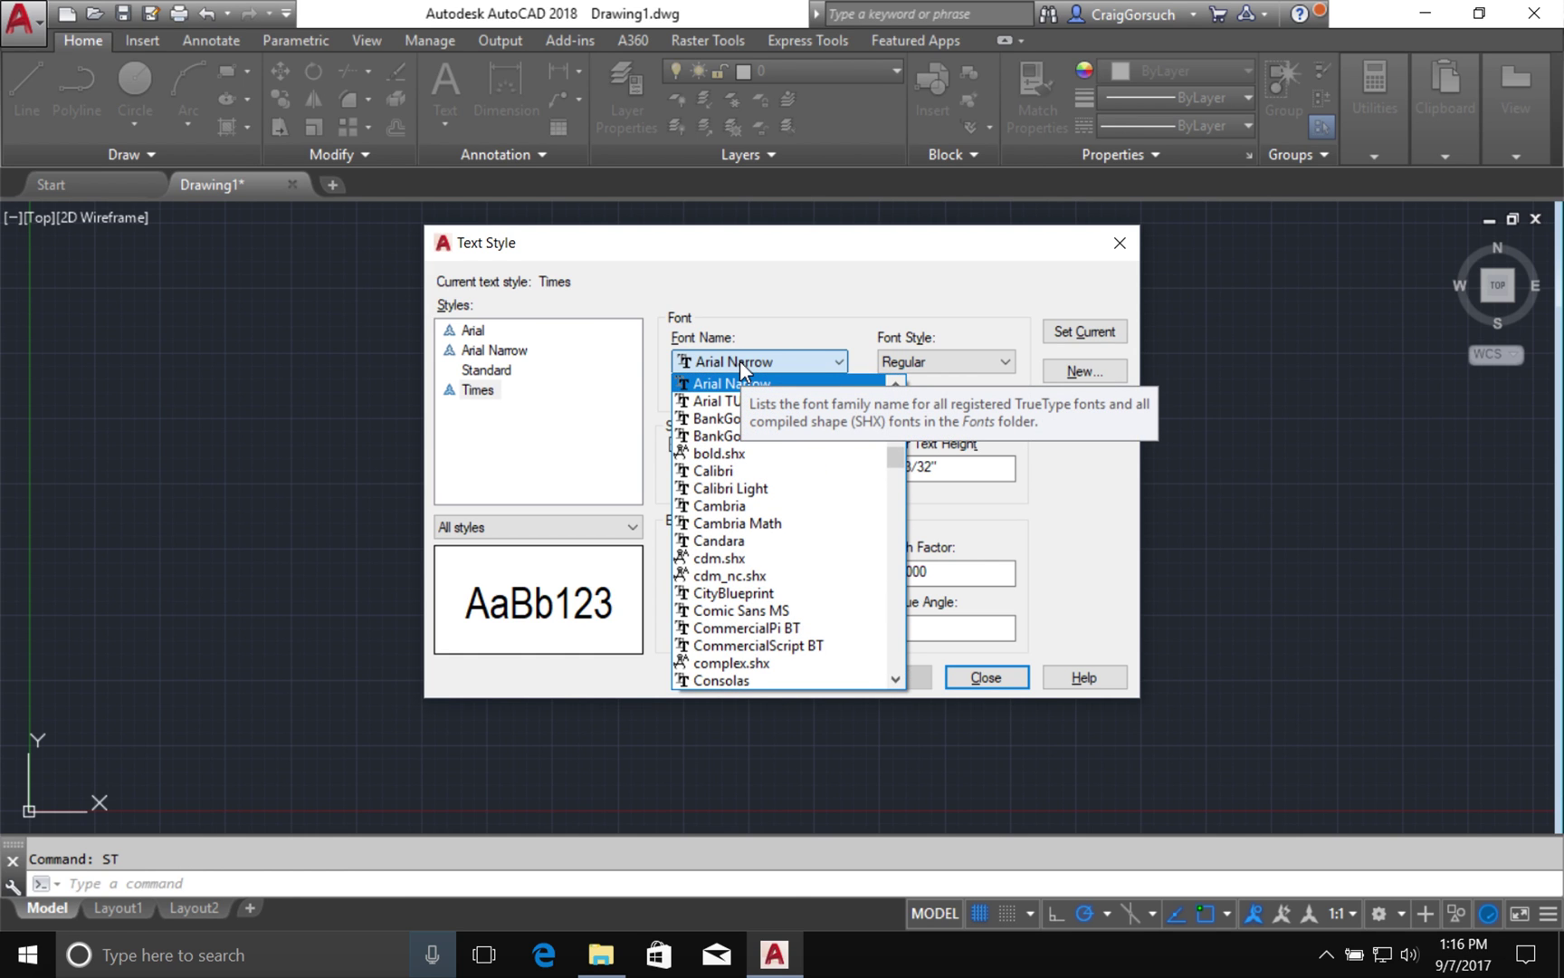
{"action": "key", "text": "t"}
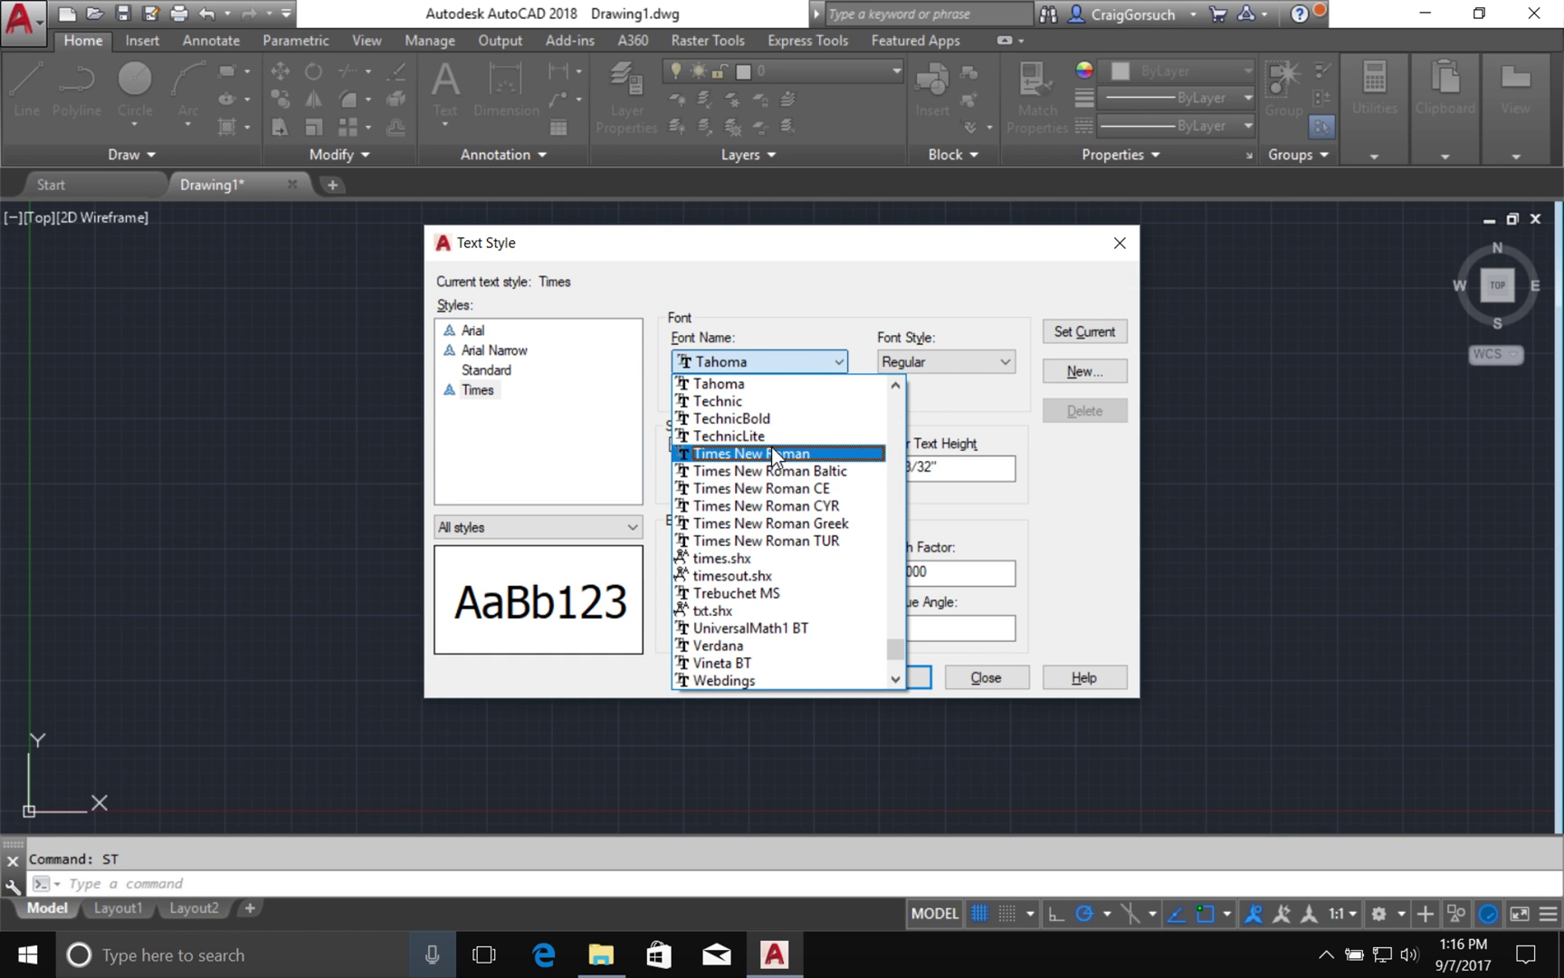
{"action": "left_click", "coordinate": [772, 452]}
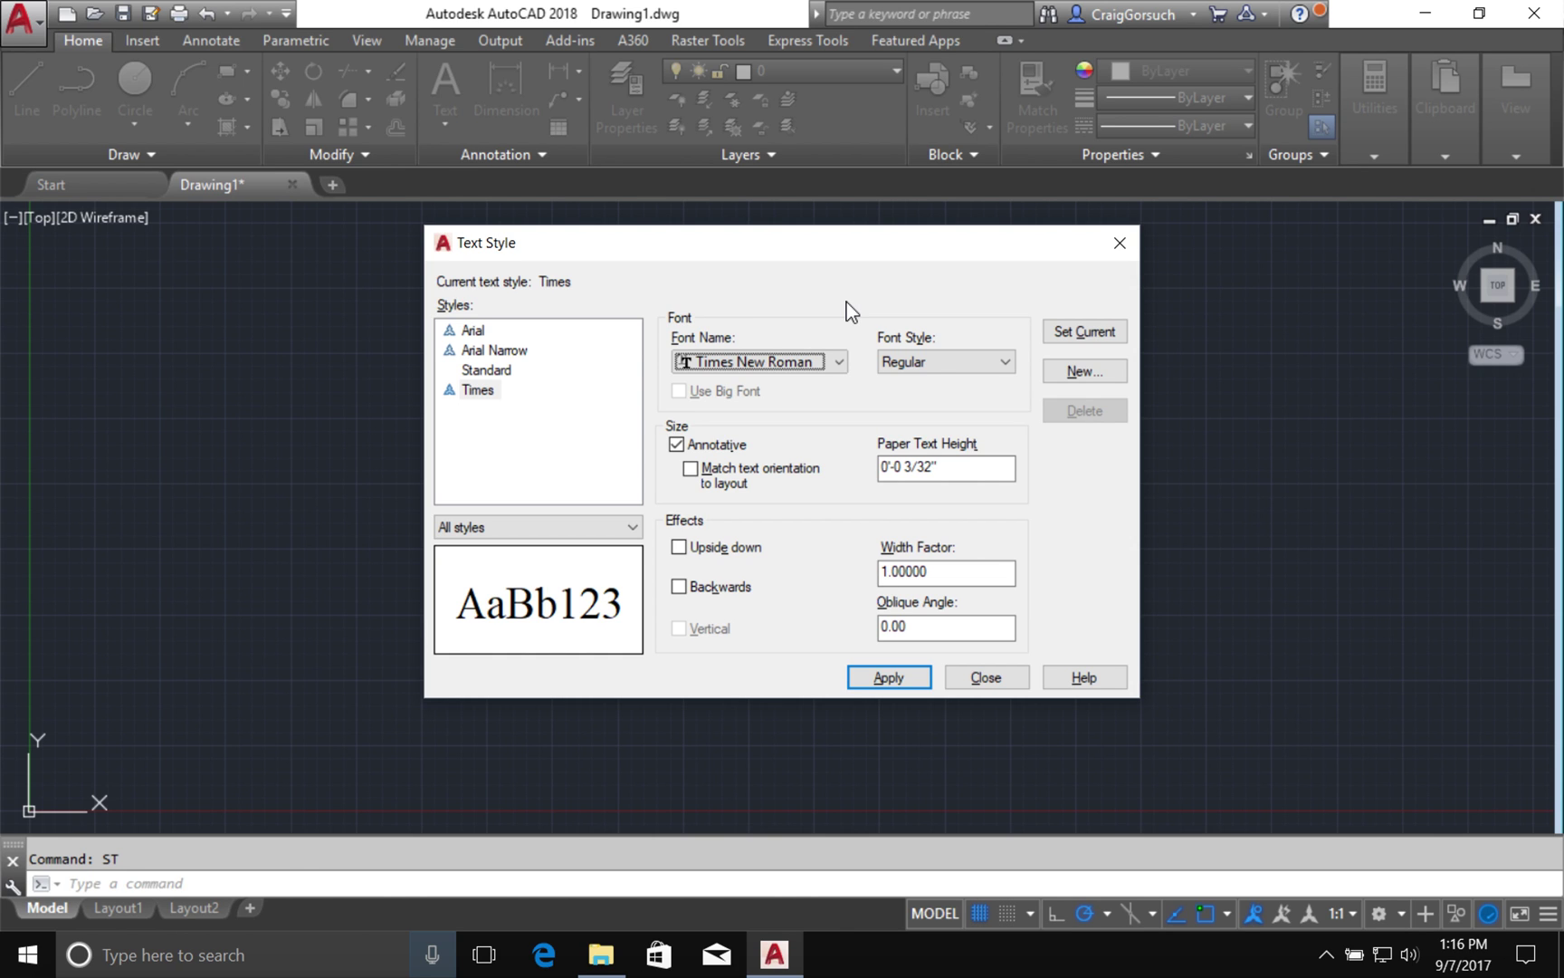
{"action": "left_click", "coordinate": [869, 677]}
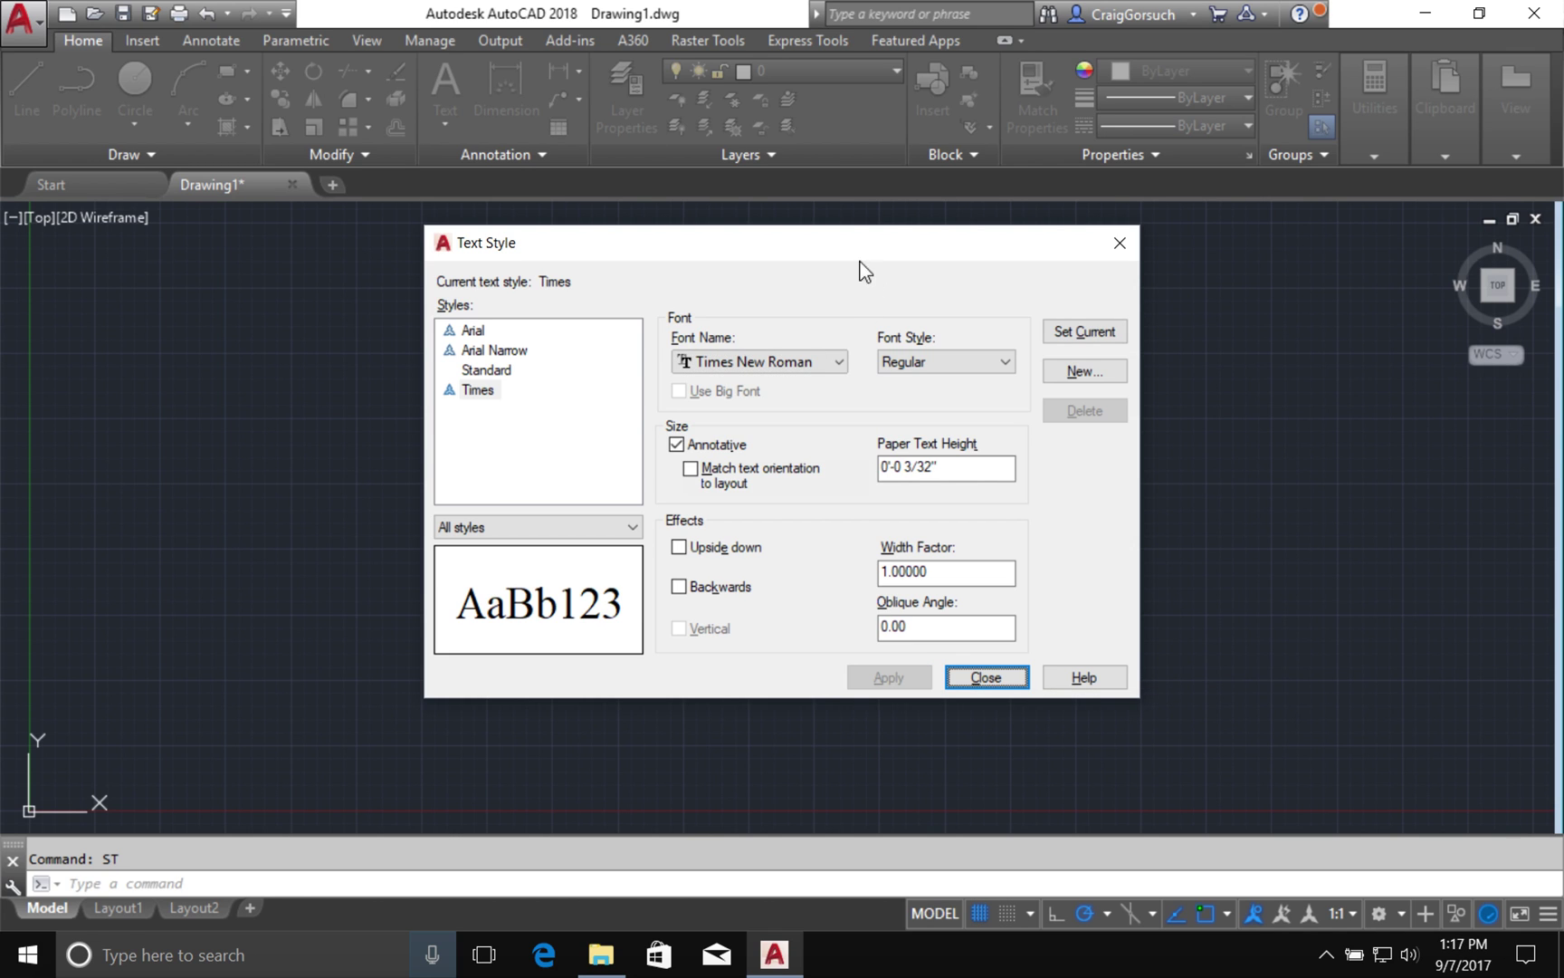
- Create a new text style named Arial Bold based on the Times style
{"action": "left_click", "coordinate": [1077, 372]}
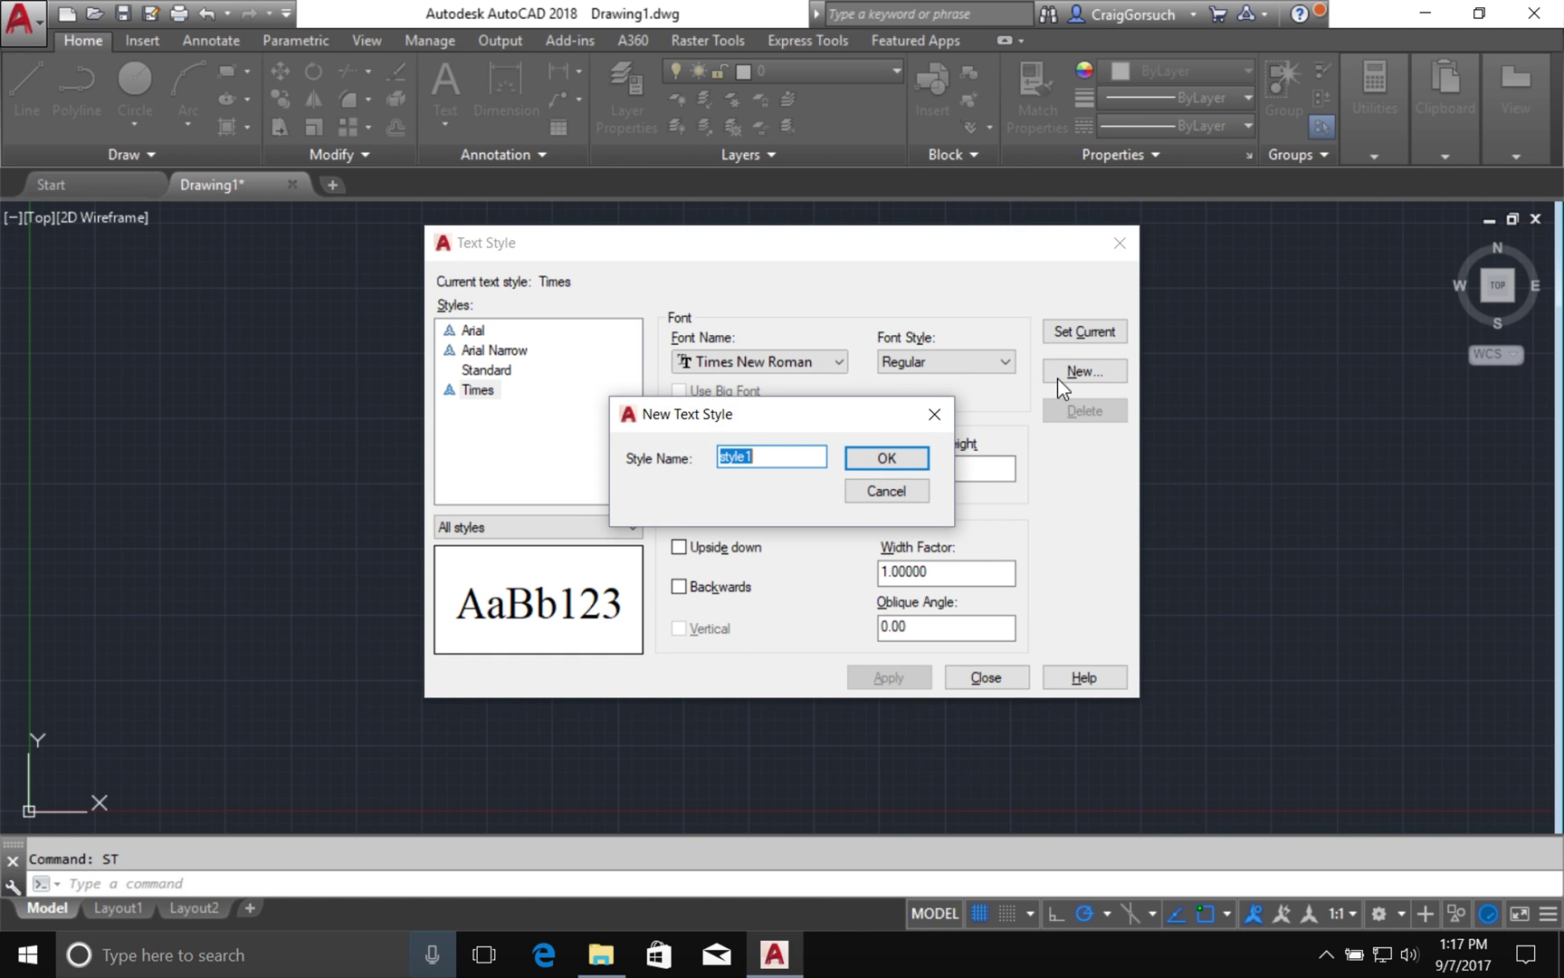
{"action": "type", "text": "Arial Bold"}
{"action": "left_click", "coordinate": [923, 458]}
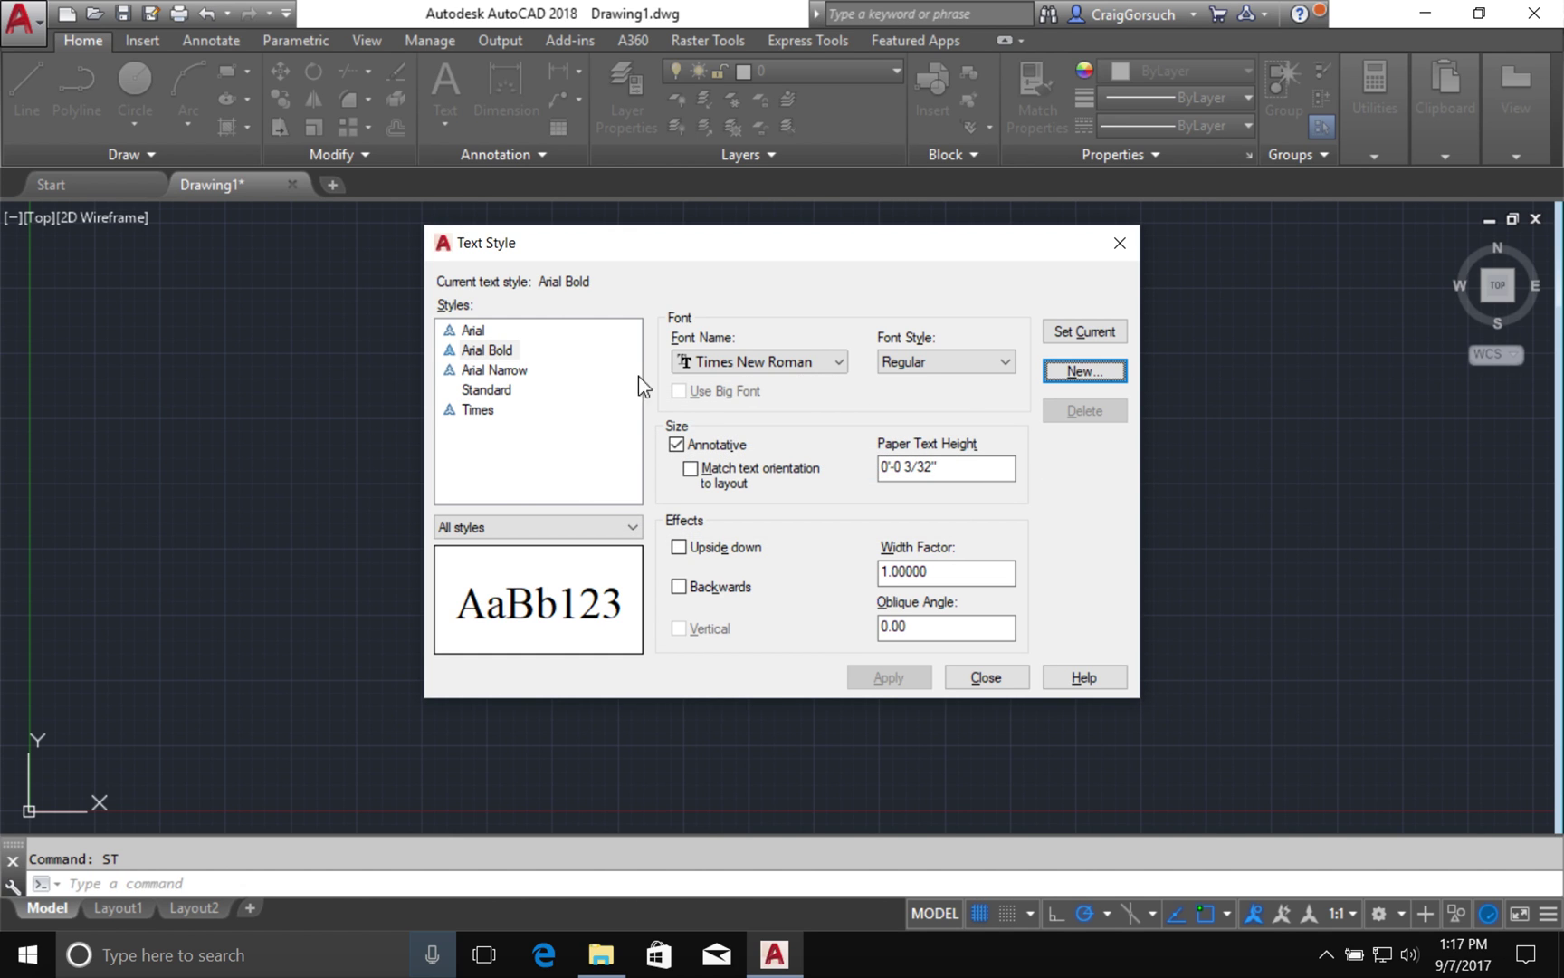
- Assign the Arial font in Bold font style to the Arial Bold text style and apply the change
{"action": "left_click", "coordinate": [748, 362]}
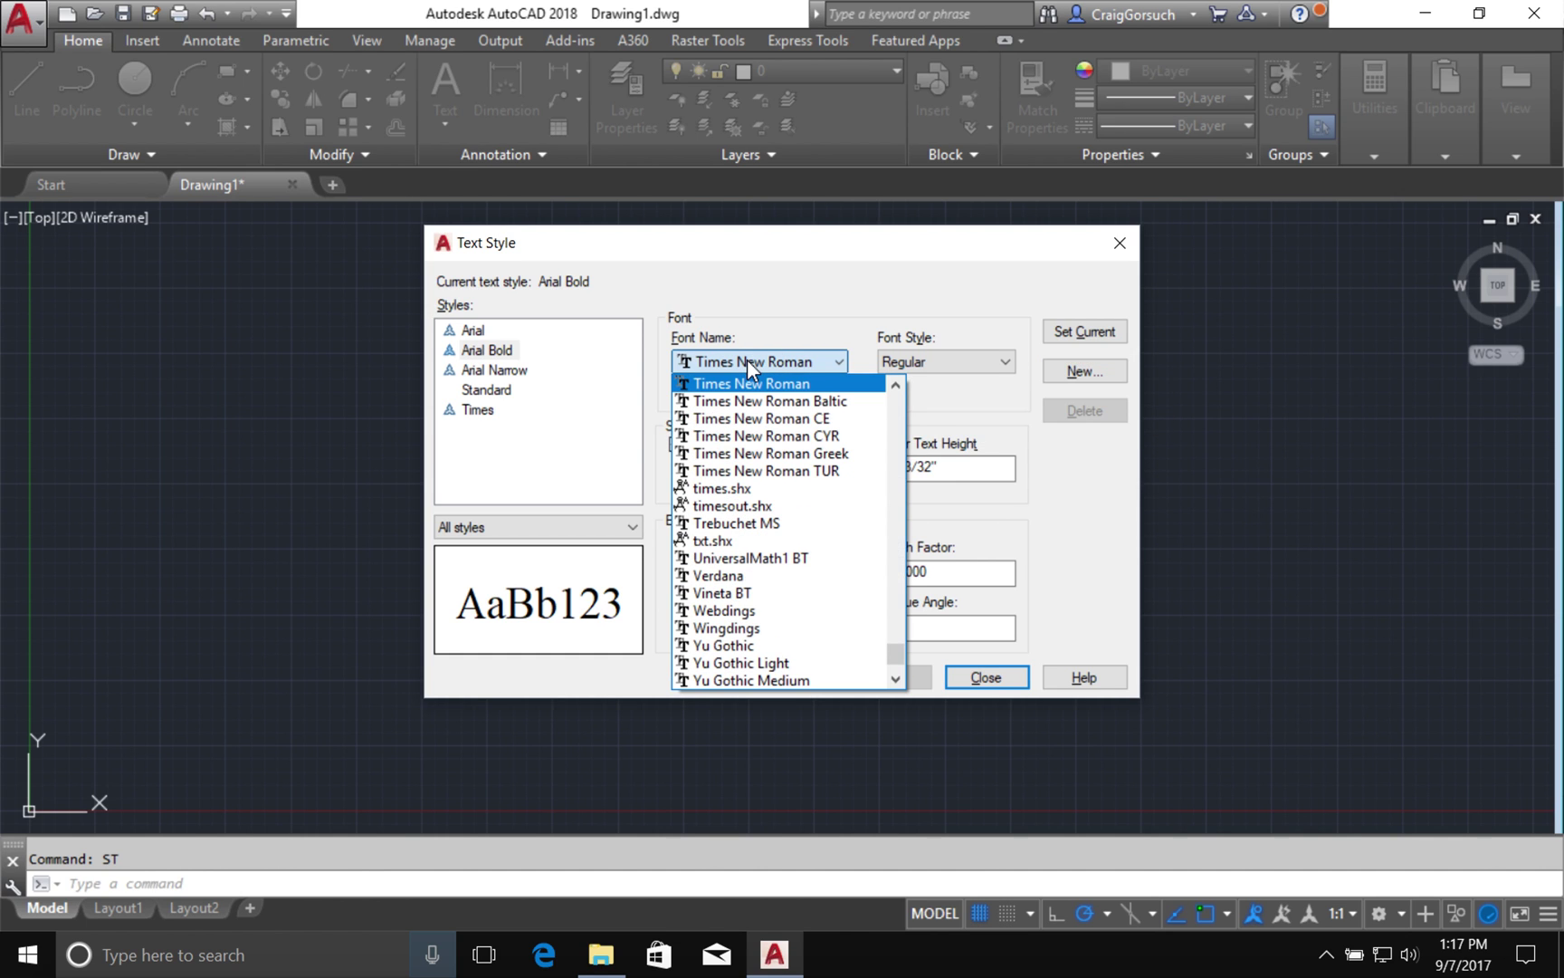
{"action": "key", "text": "a"}
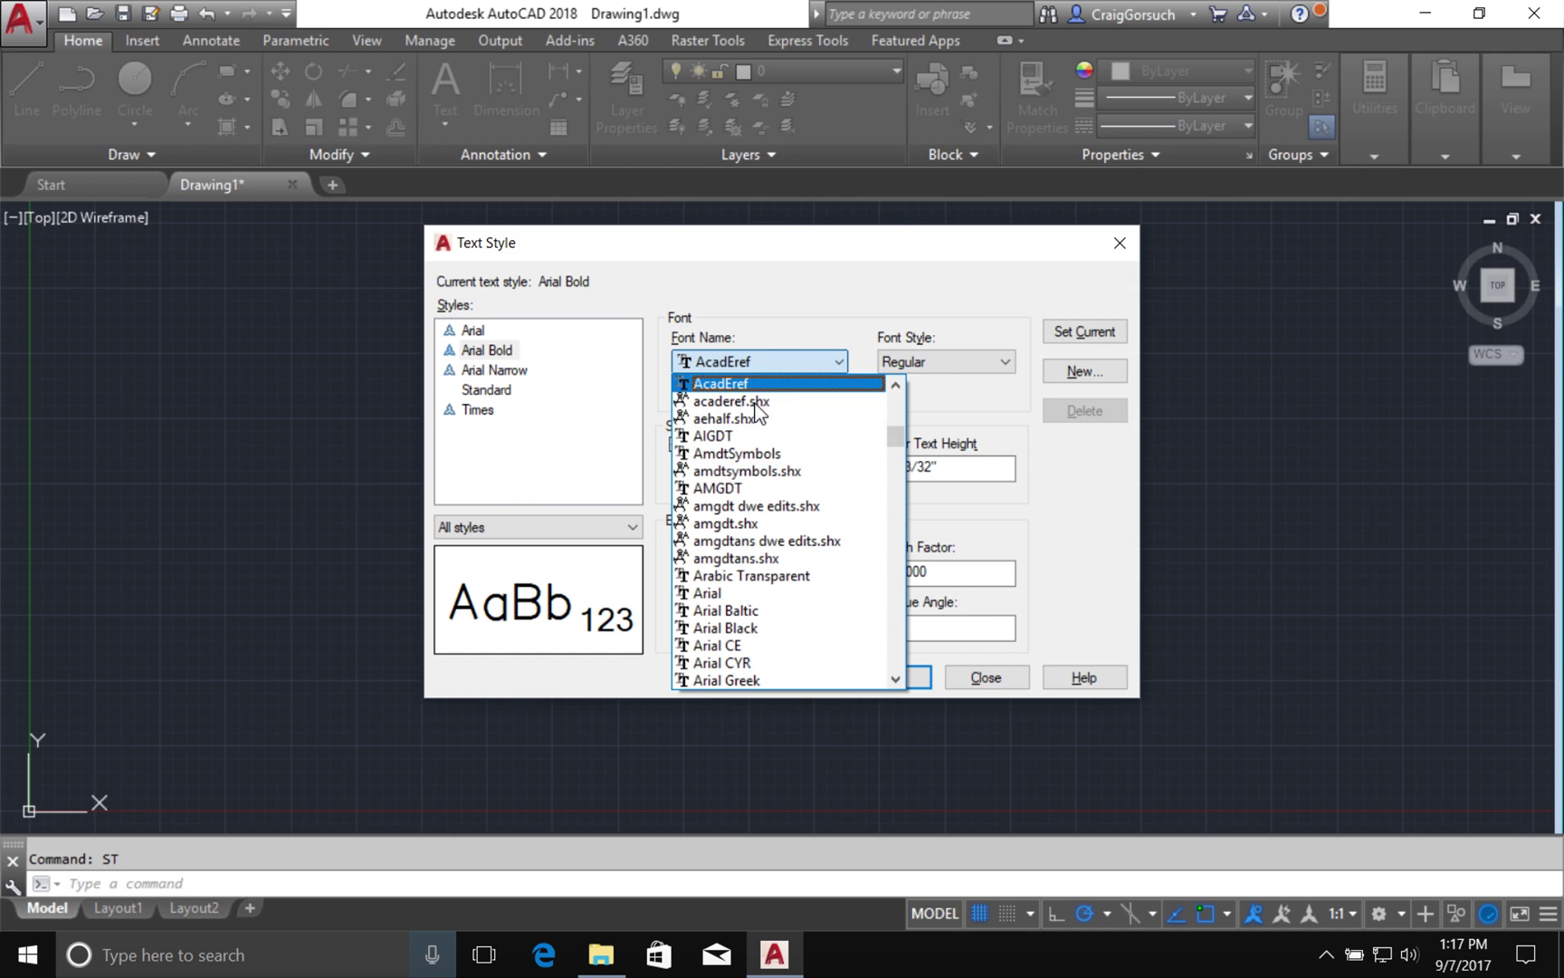
{"action": "left_click", "coordinate": [737, 594]}
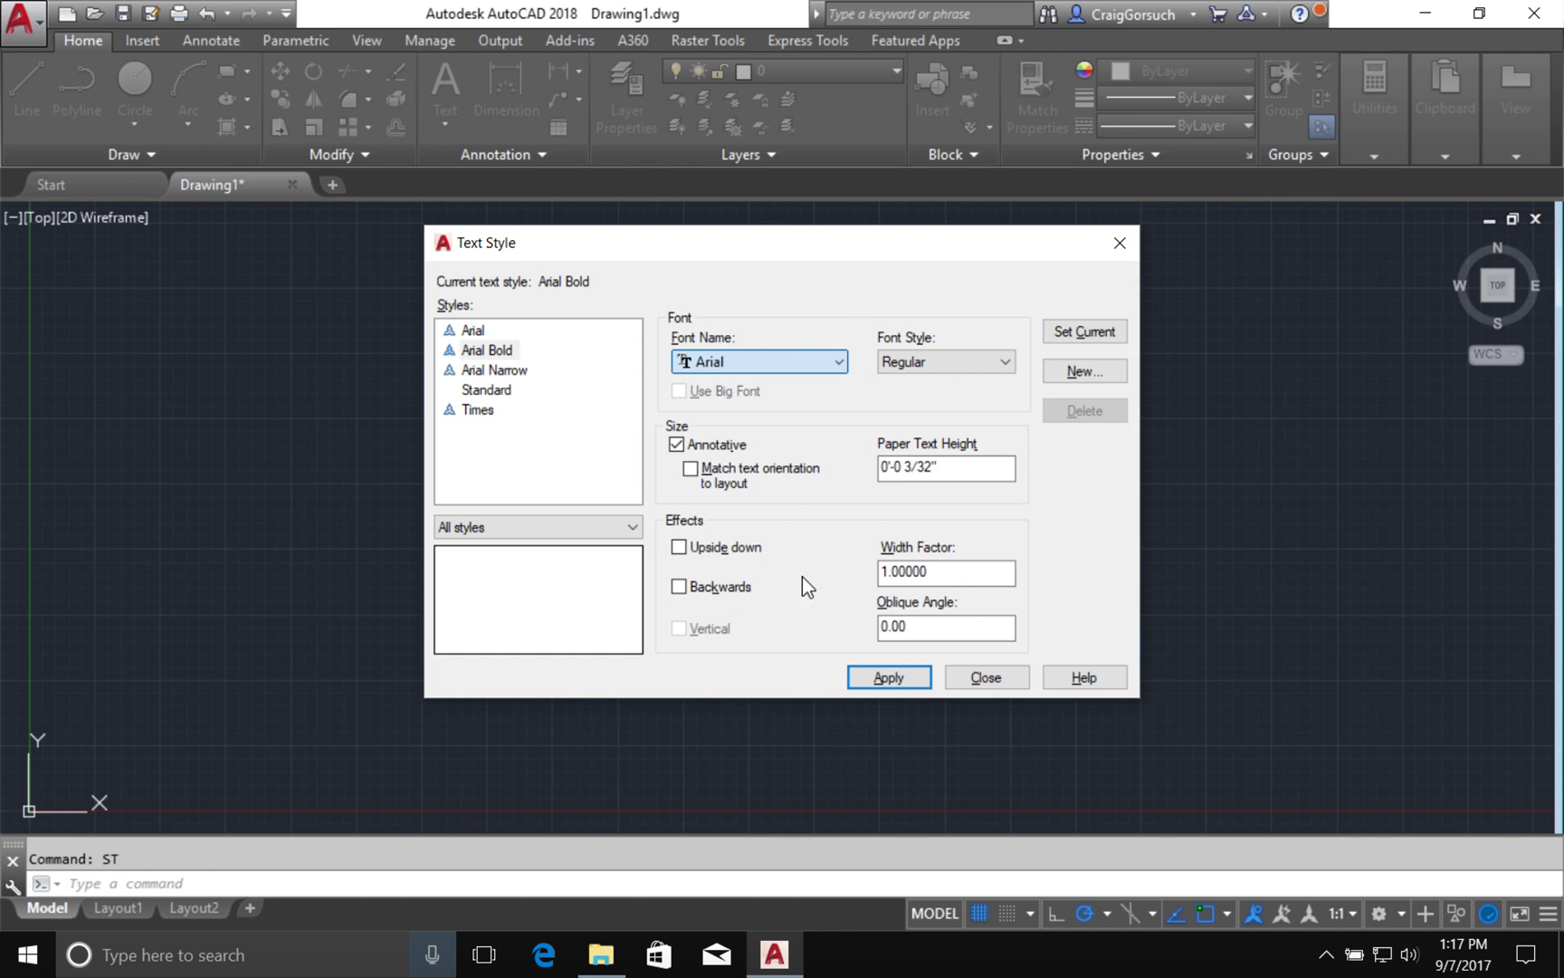
{"action": "left_click", "coordinate": [929, 361]}
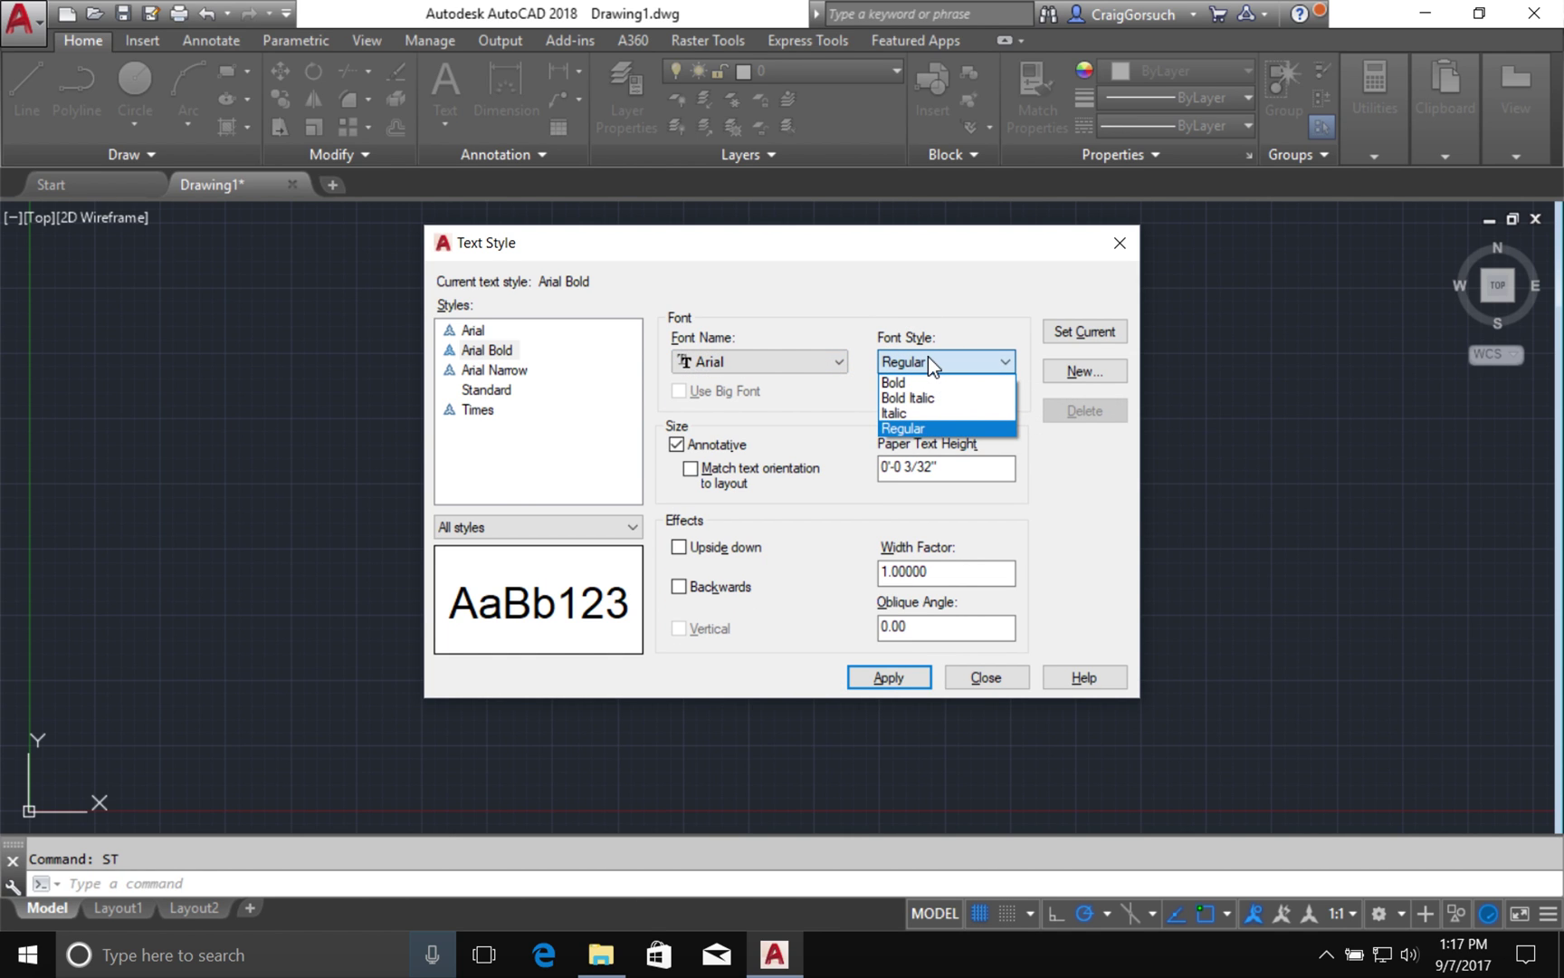
{"action": "left_click", "coordinate": [928, 382]}
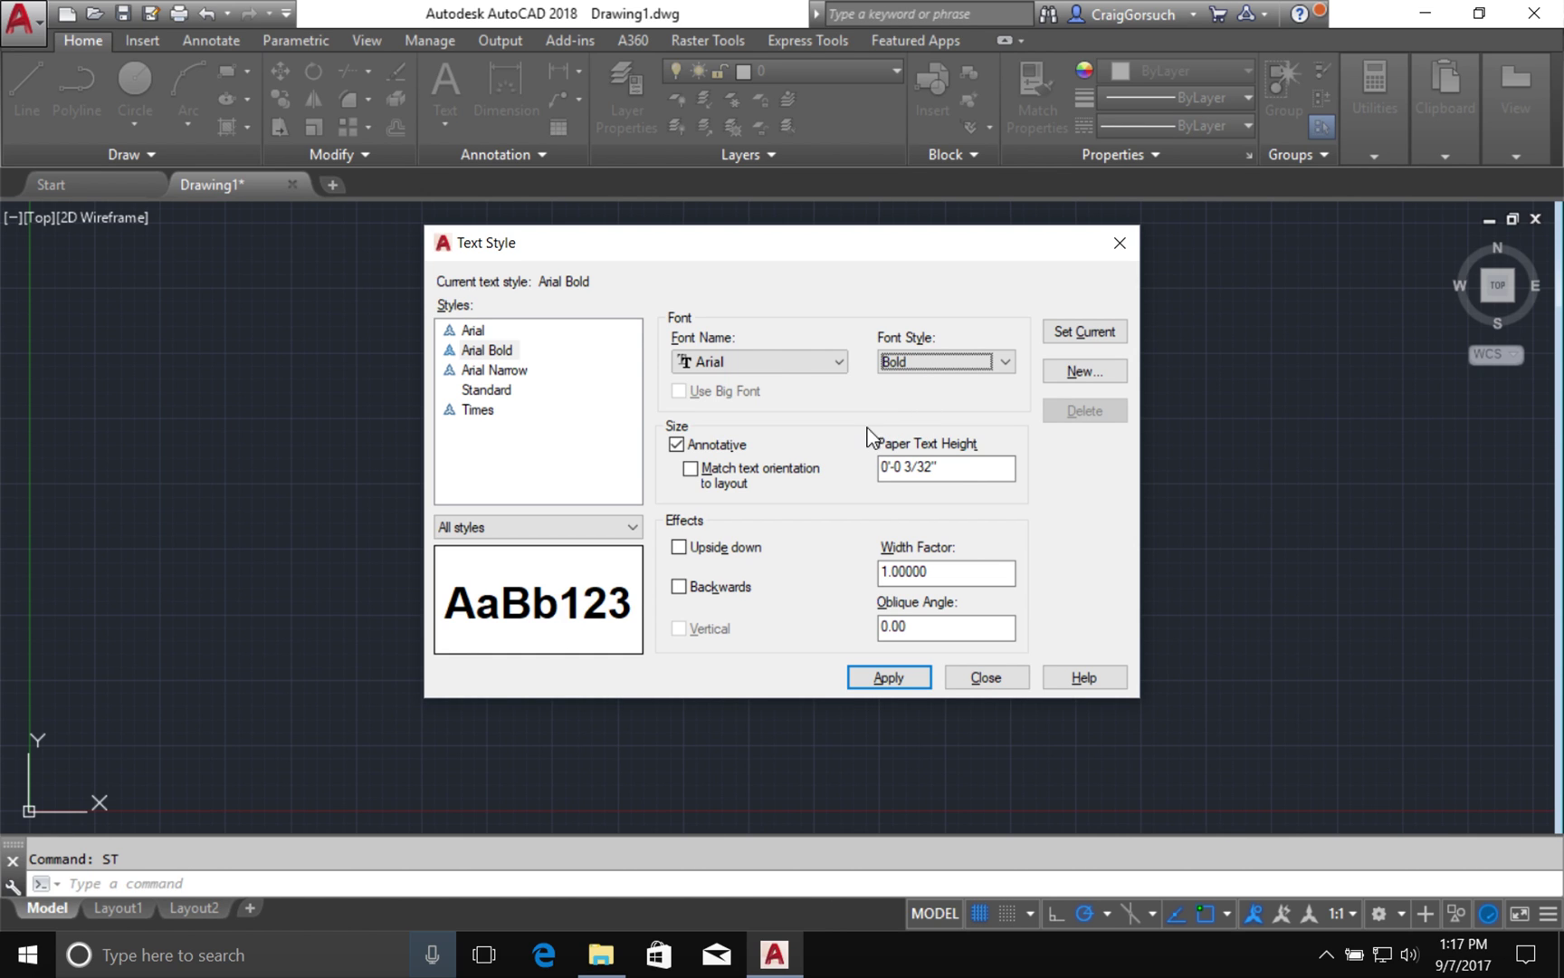
{"action": "left_click", "coordinate": [882, 677]}
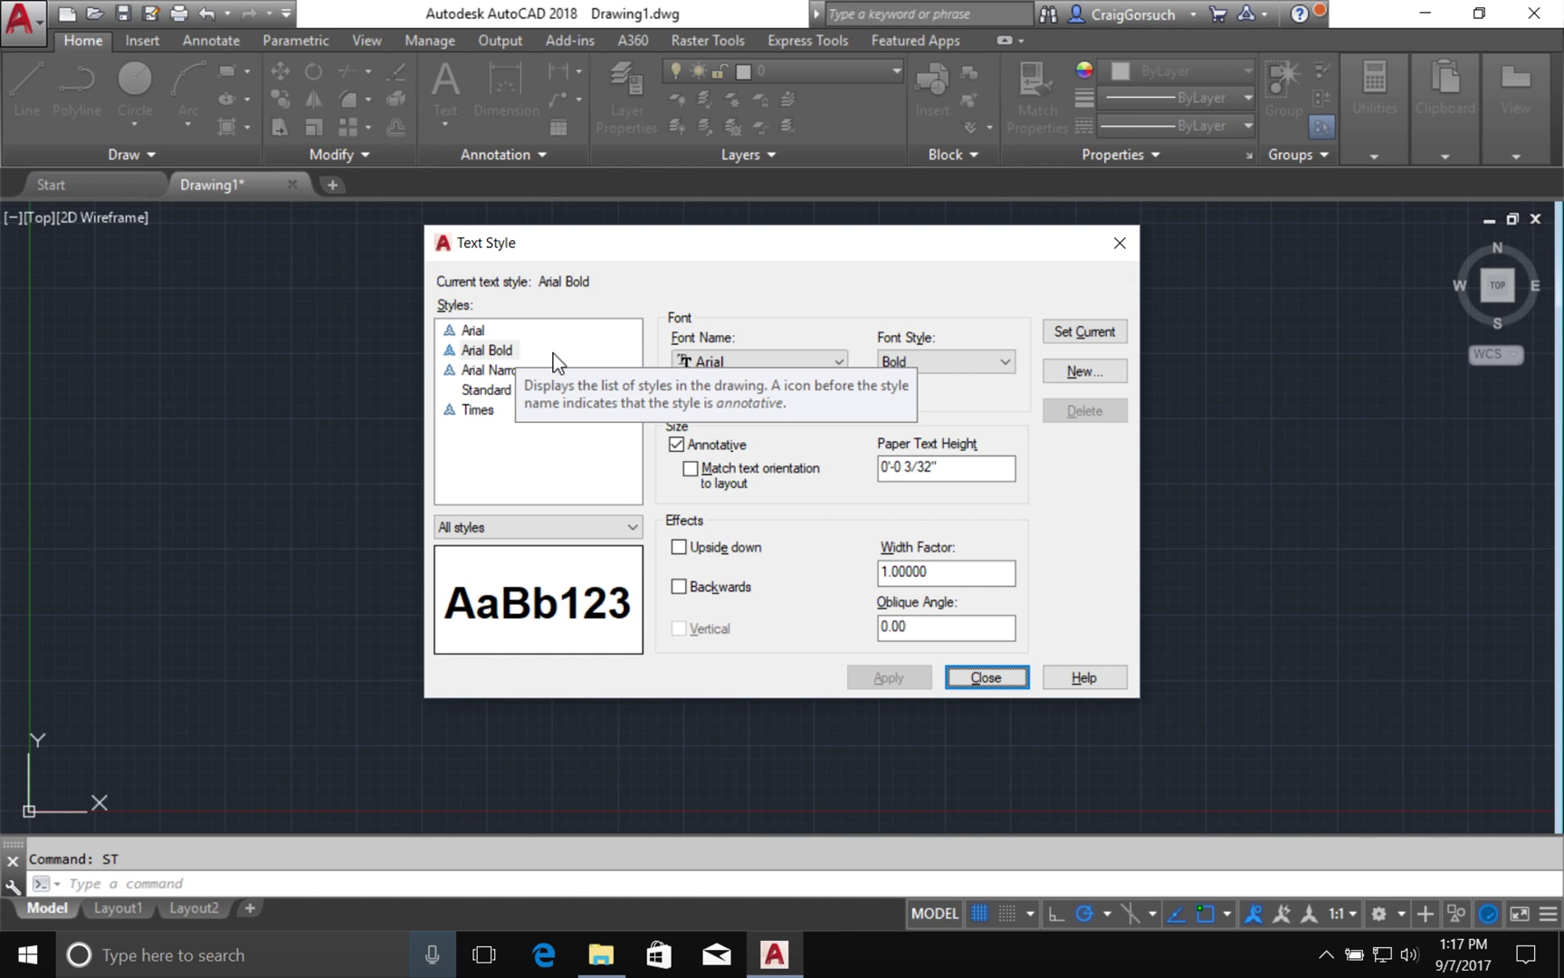
- Make Arial the current text style and close the text style settings
{"action": "left_click", "coordinate": [488, 337]}
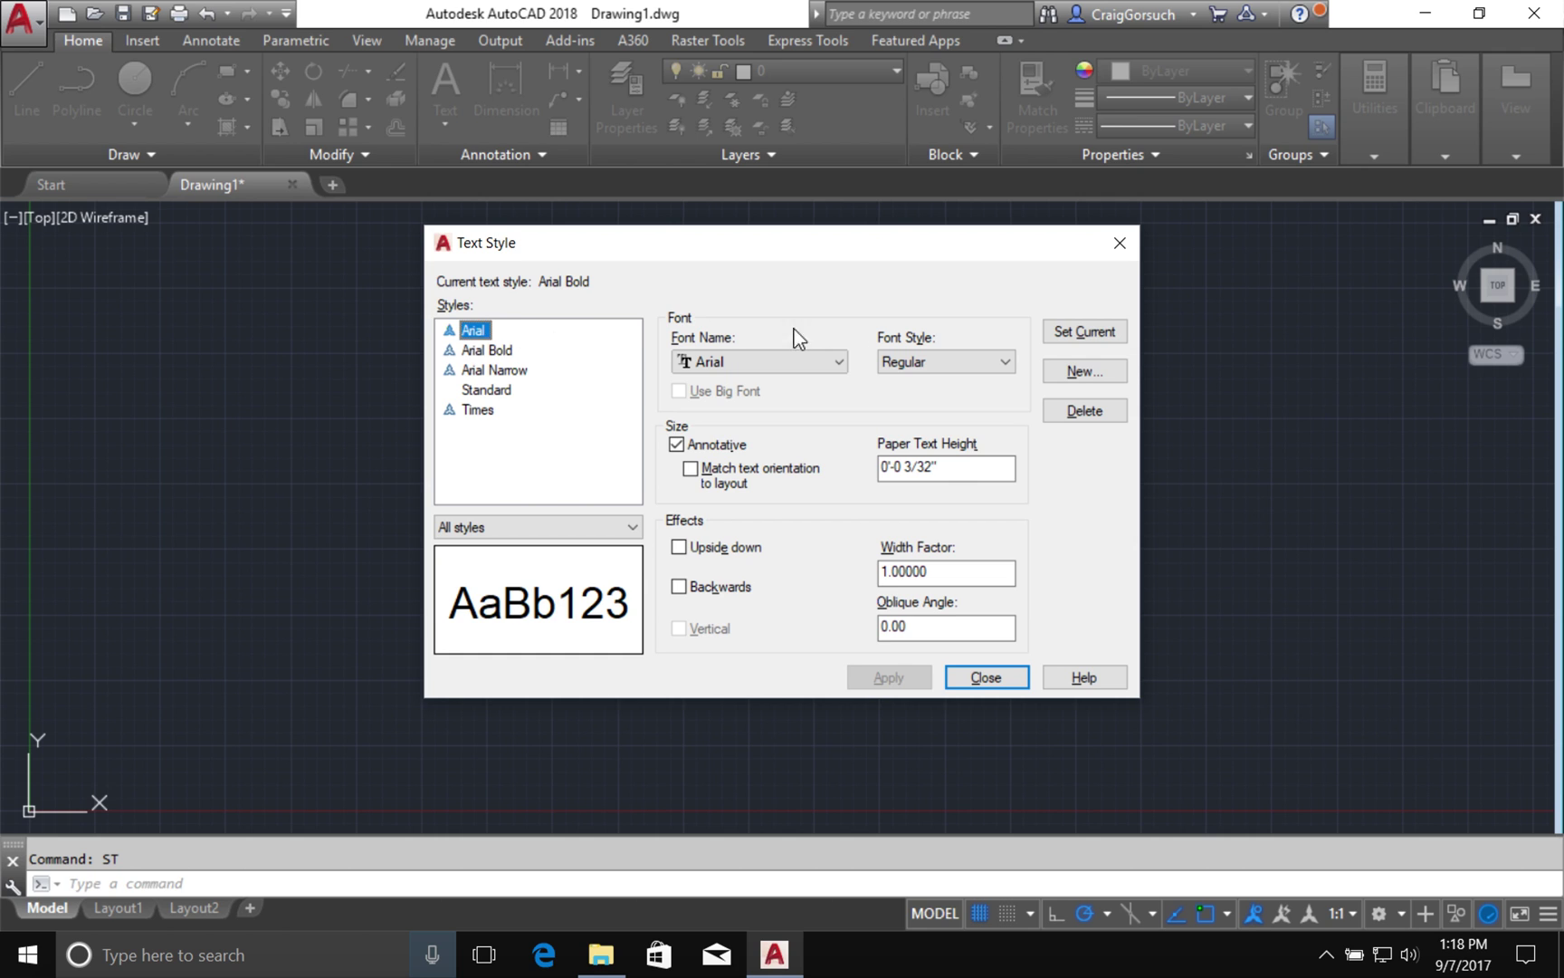
{"action": "left_click", "coordinate": [1075, 334]}
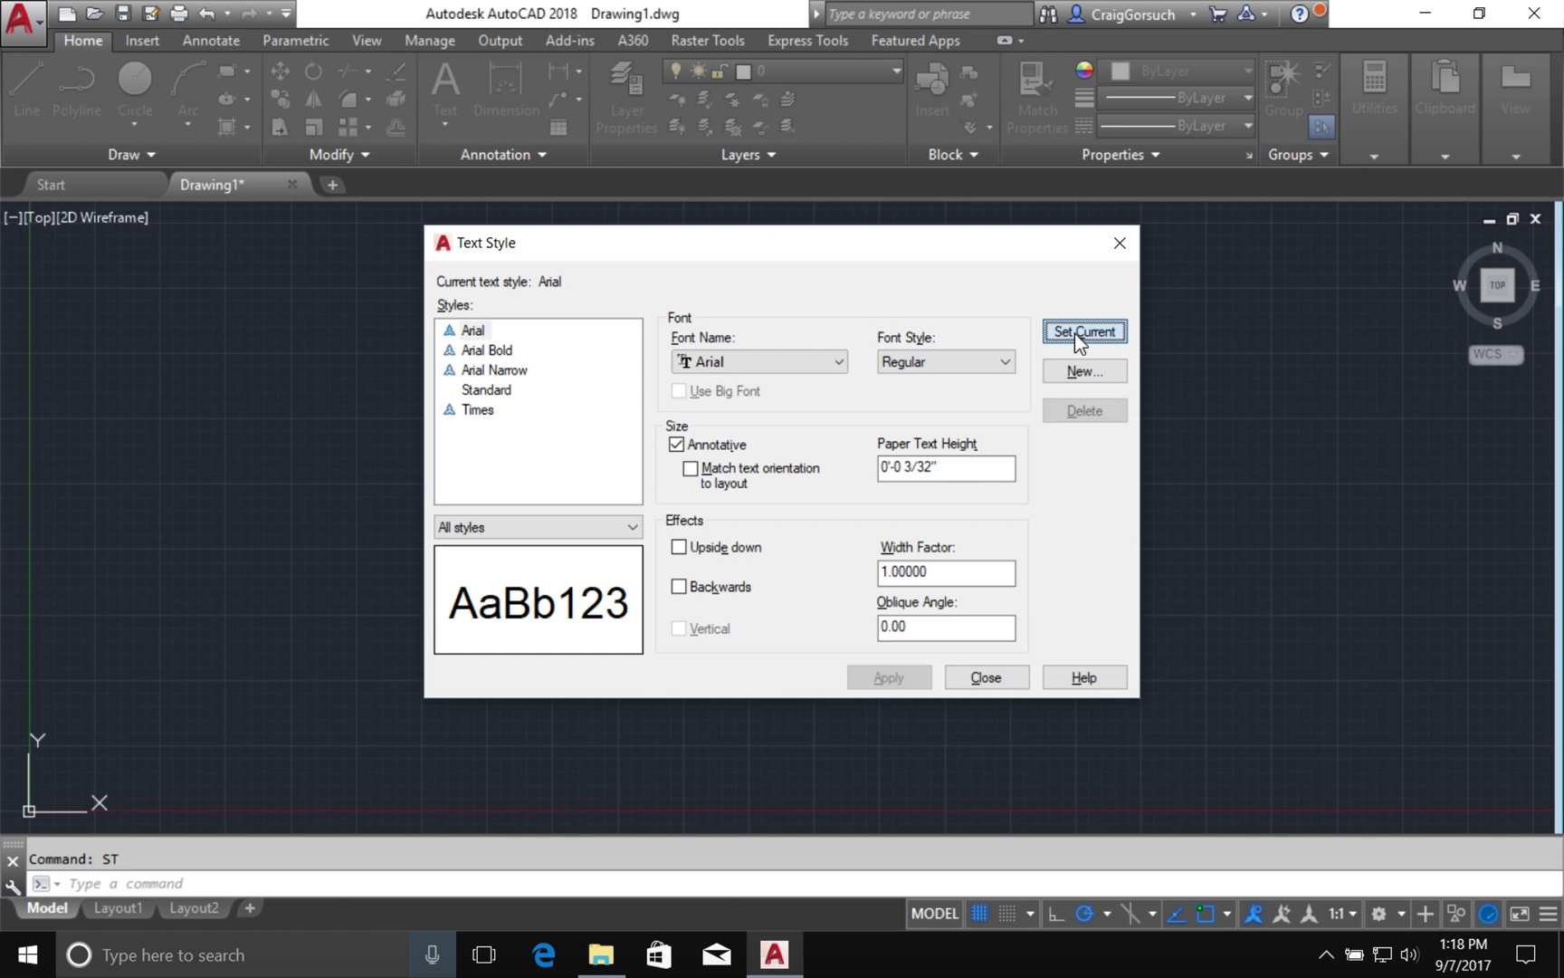
{"action": "left_click", "coordinate": [993, 674]}
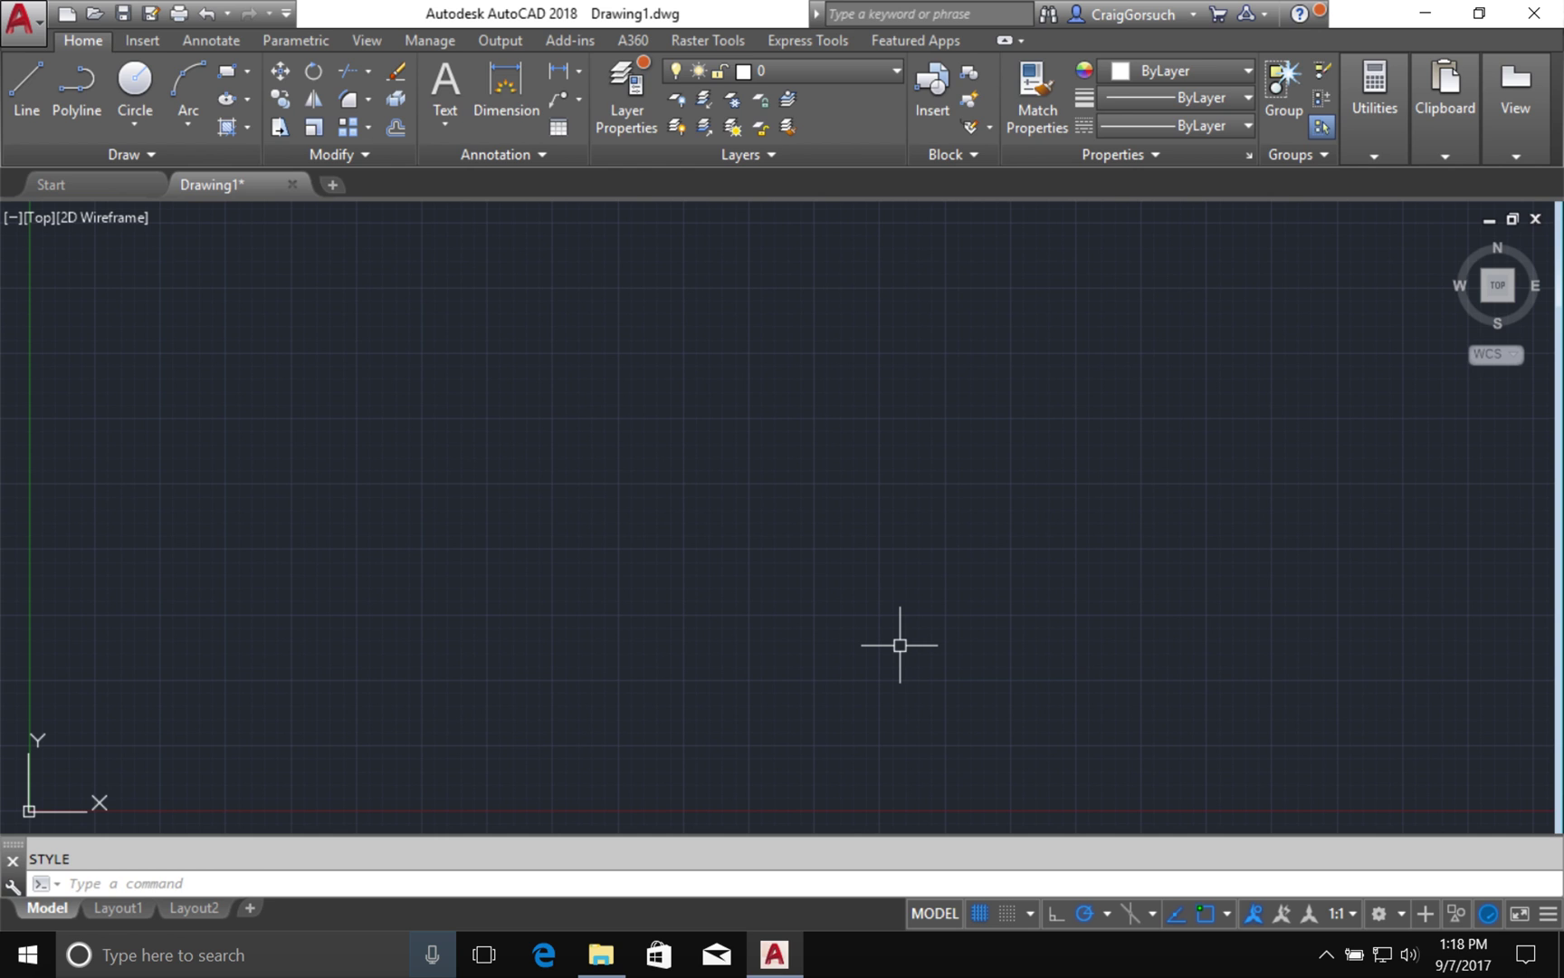
{"action": "left_click", "coordinate": [1333, 965]}
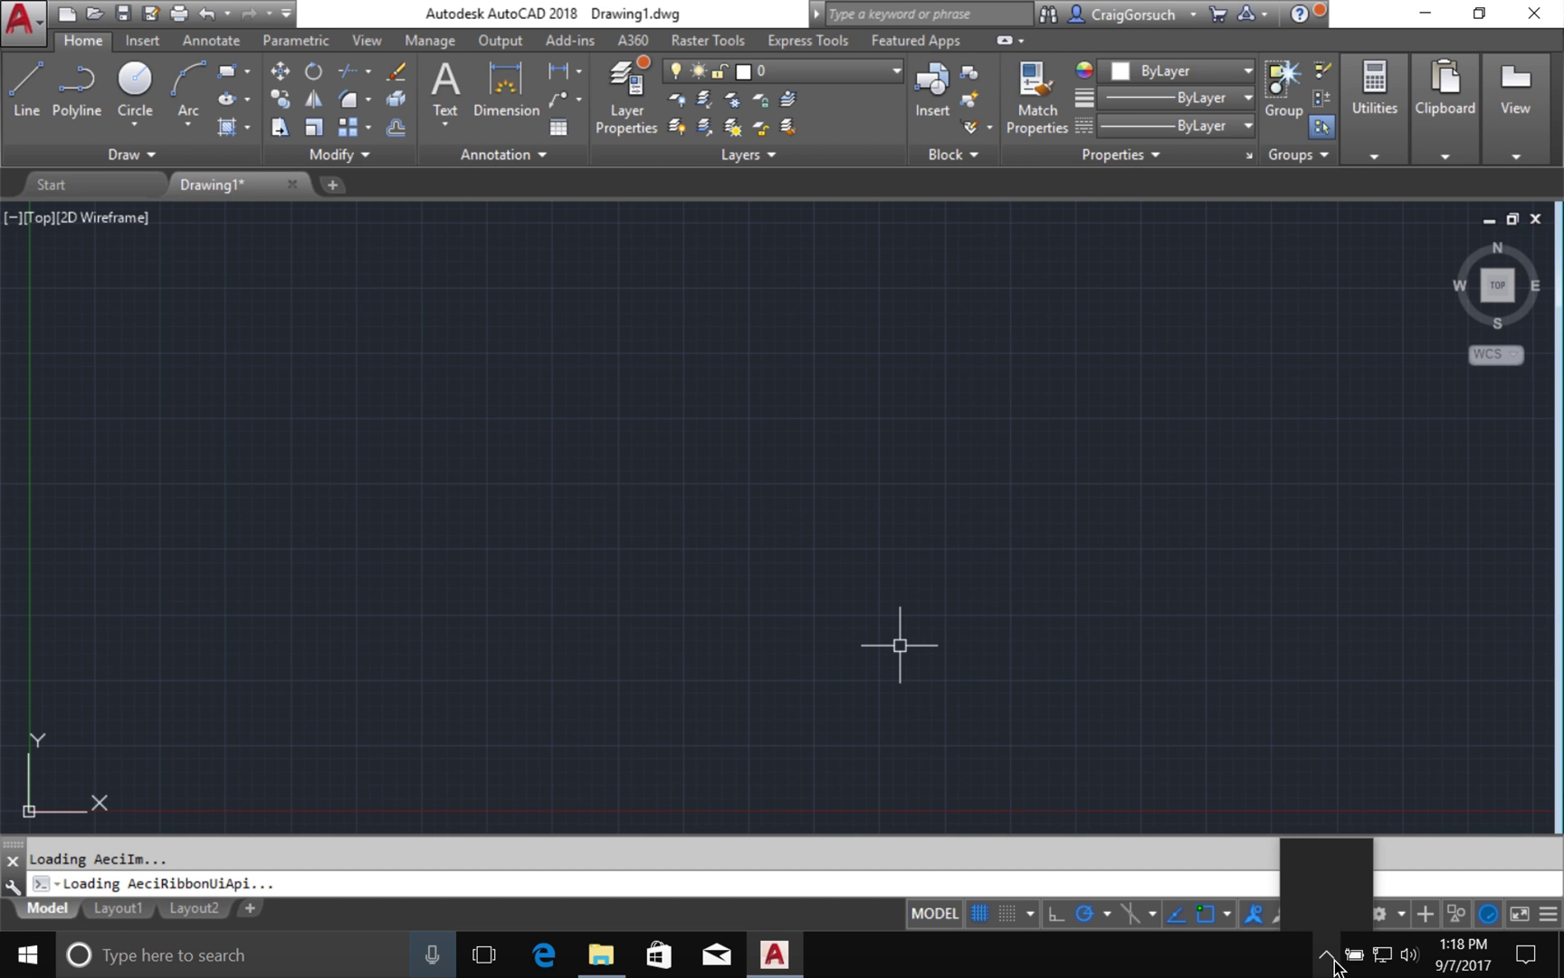
{"action": "left_click", "coordinate": [1260, 957]}
{"action": "key", "text": "ctrl+Left"}
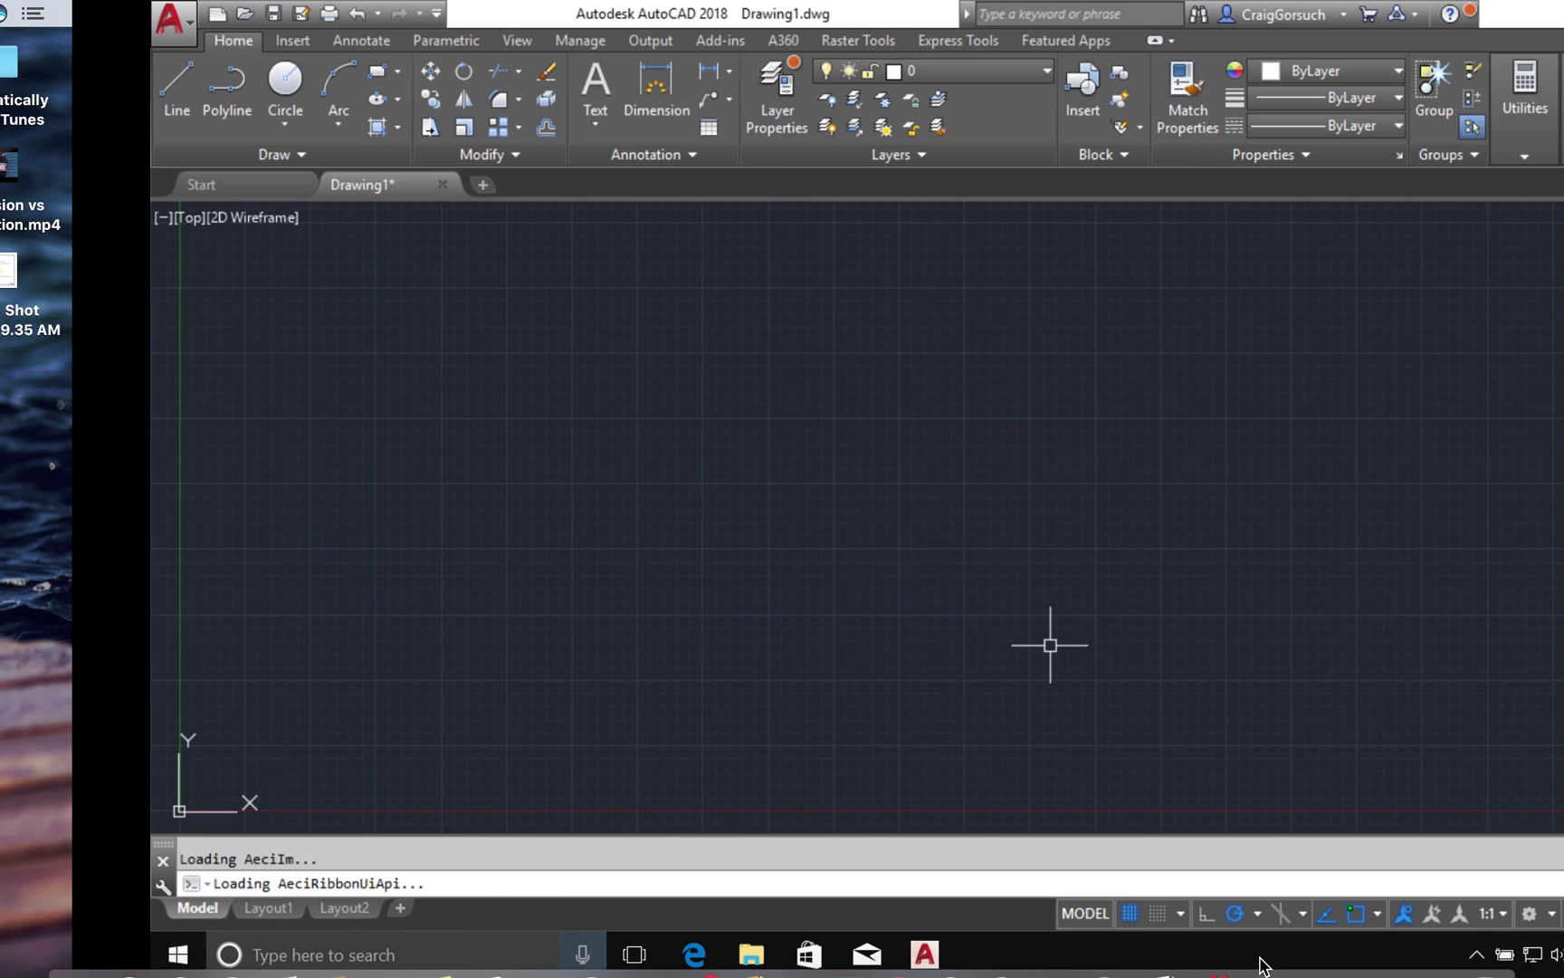